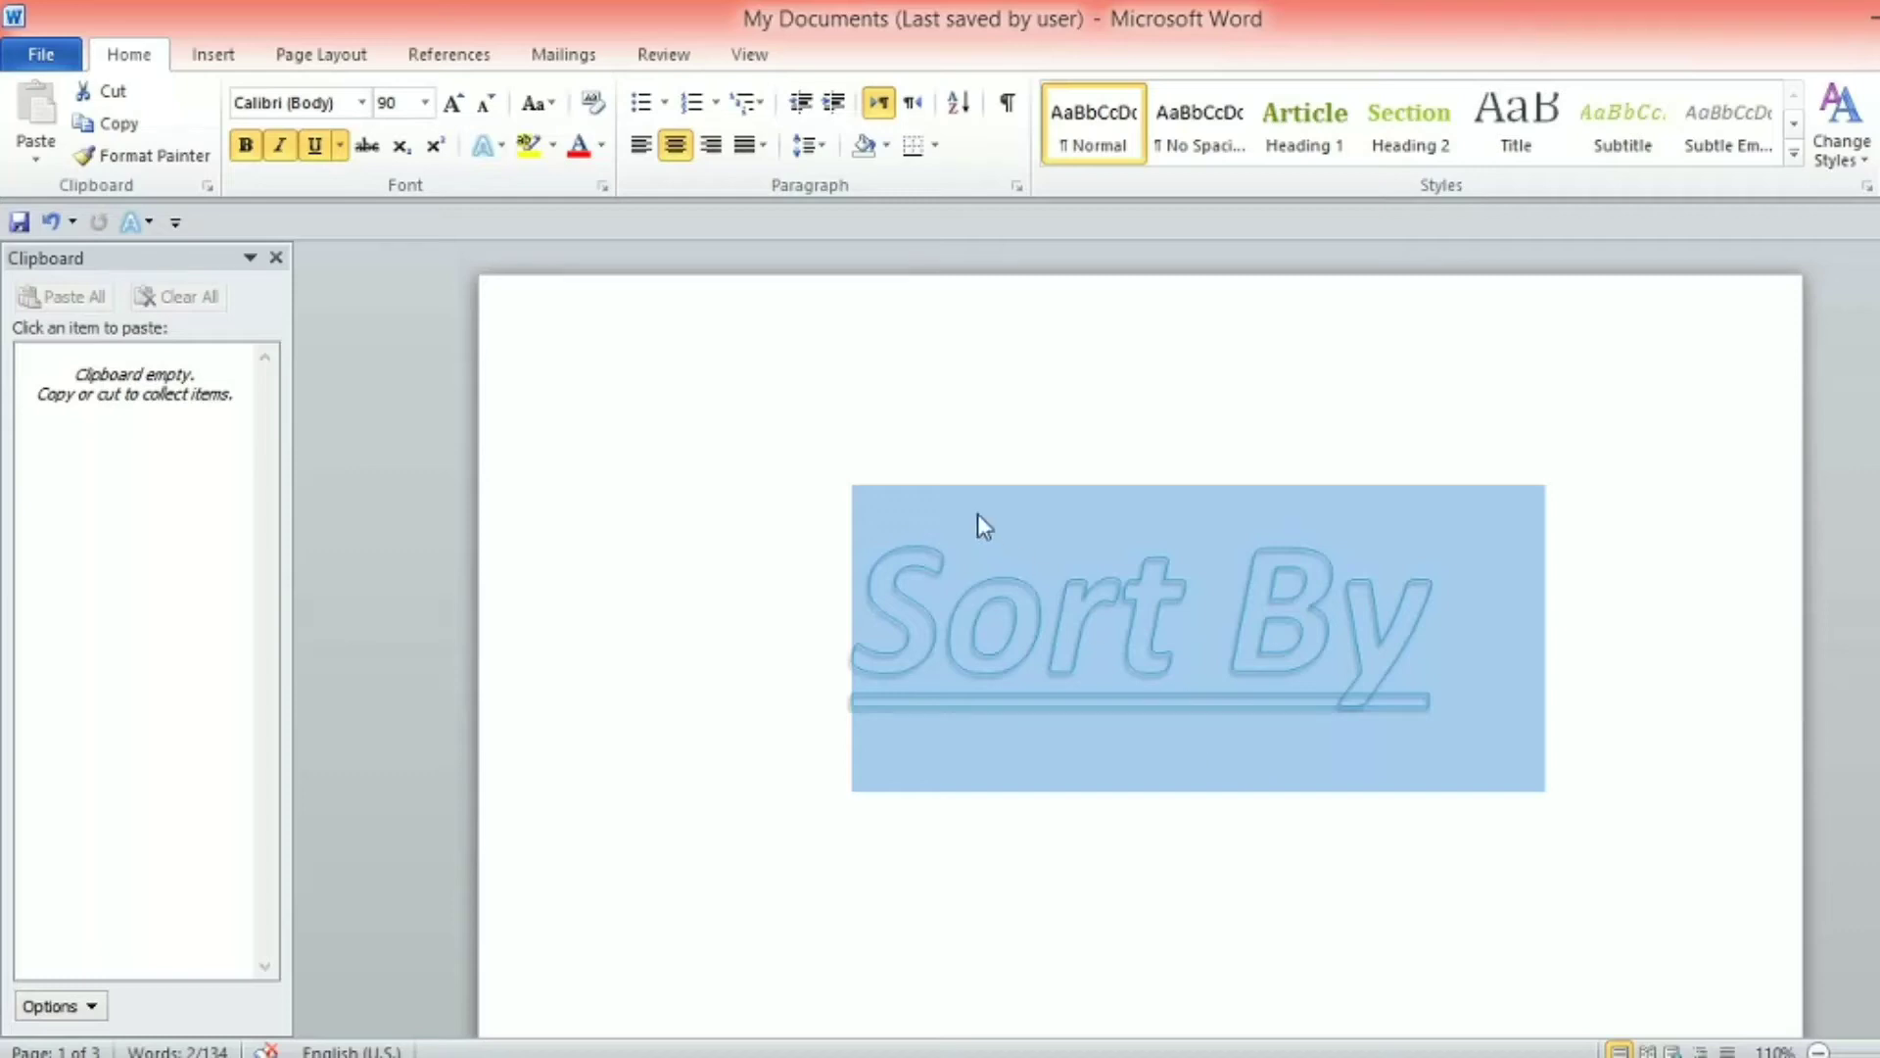
# Subscribe to the MS Office tutorial channel with notifications set to All
pyautogui.click(978, 462)
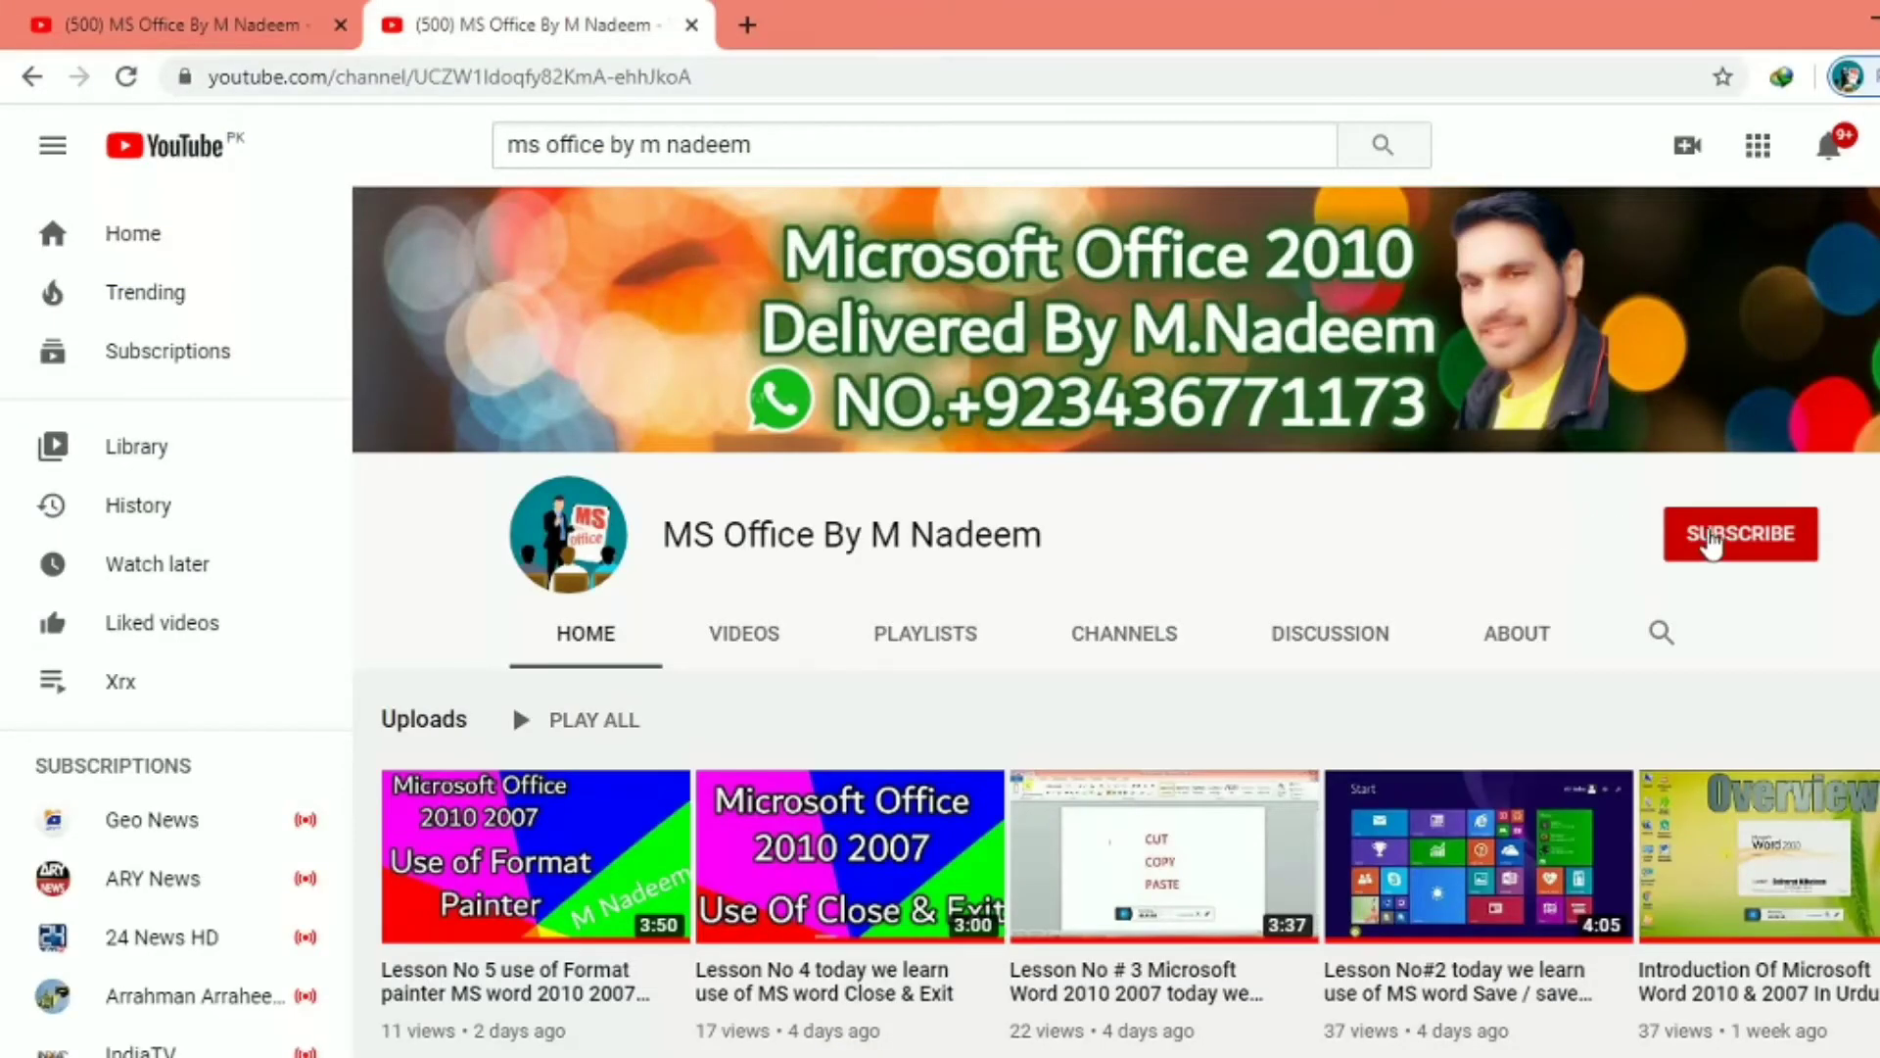
pyautogui.click(1722, 541)
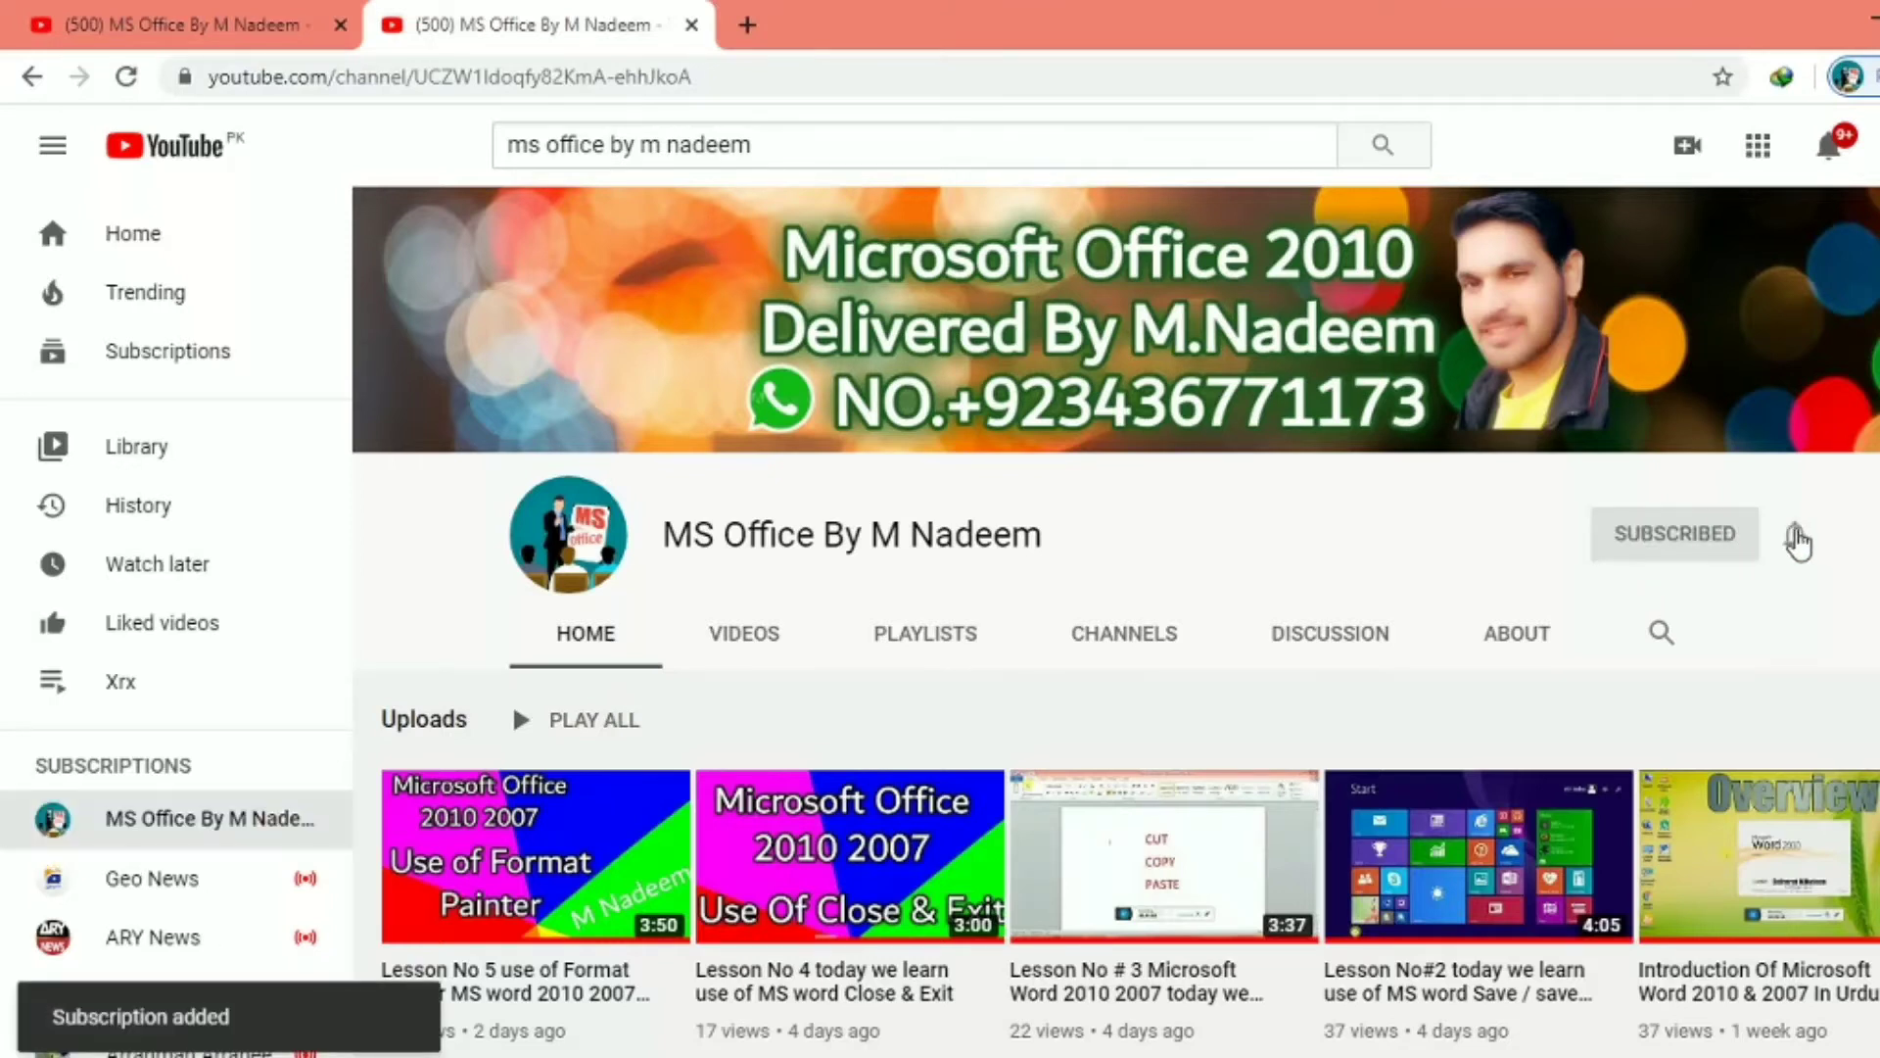
pyautogui.click(1796, 538)
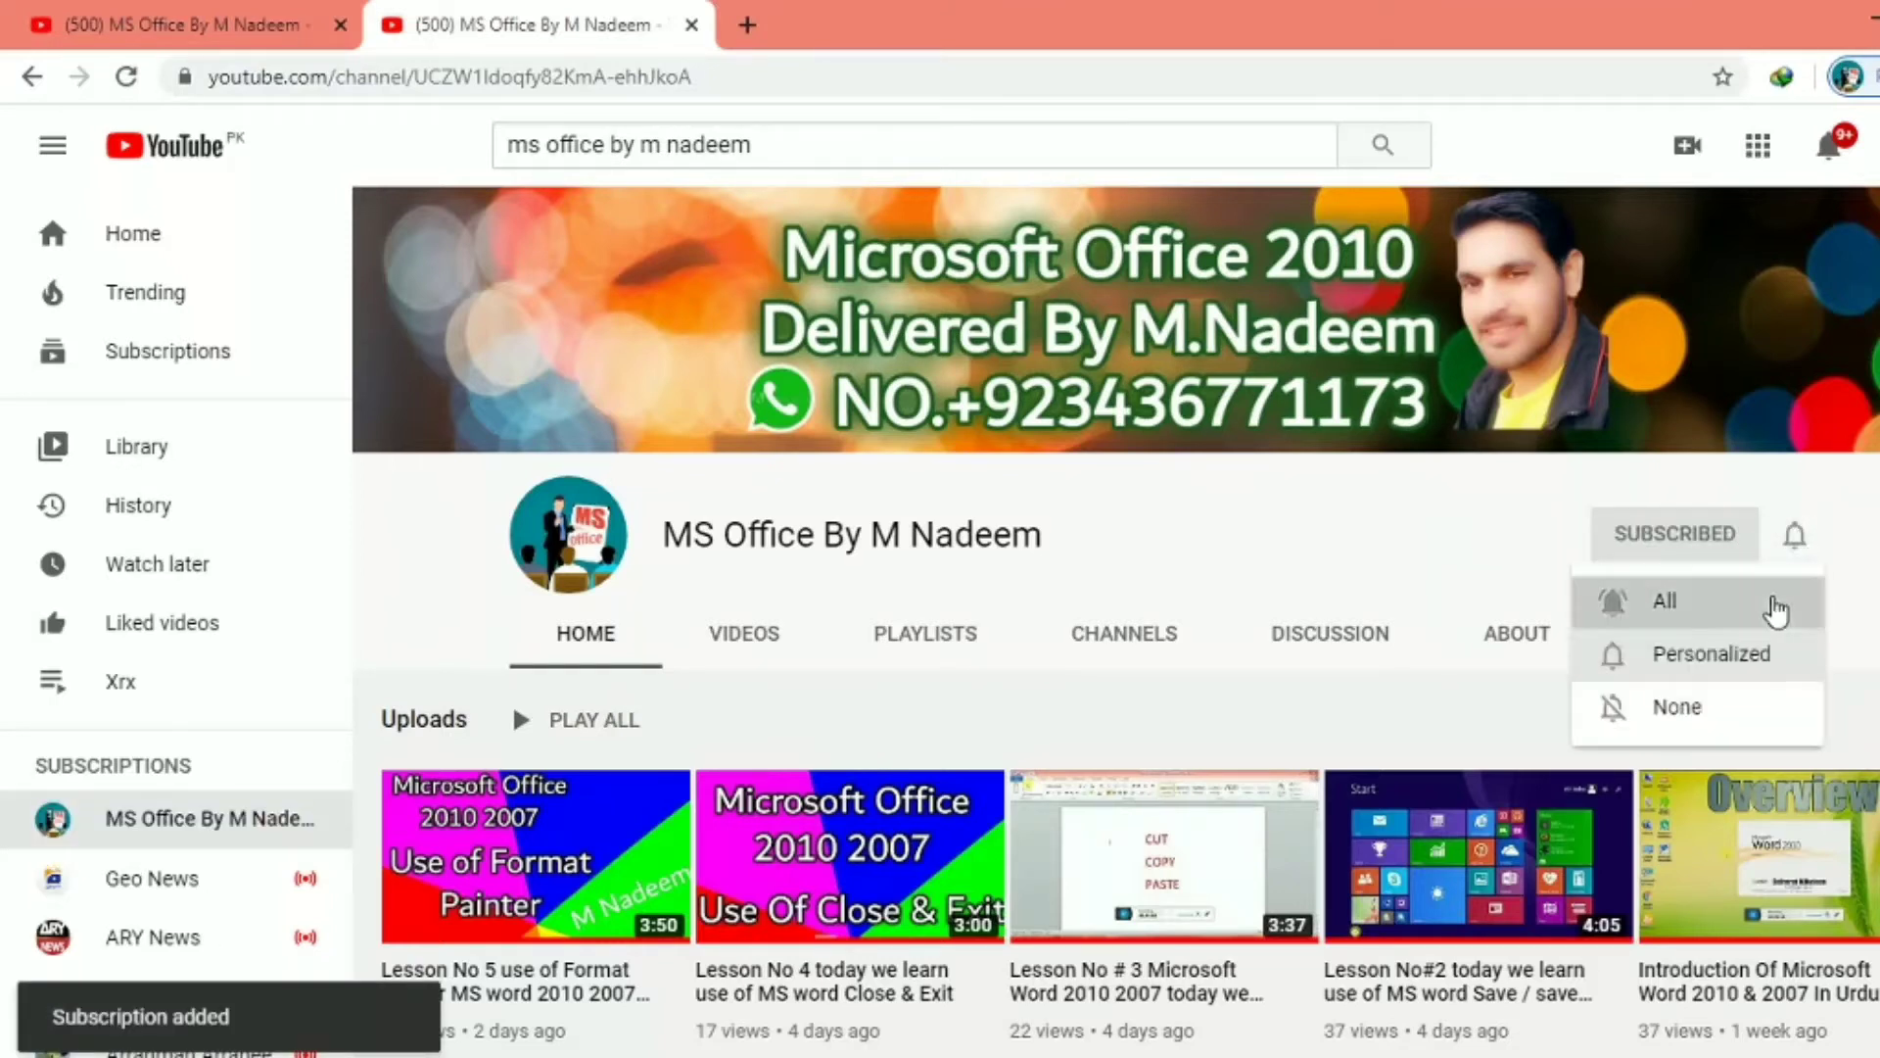
pyautogui.click(1771, 606)
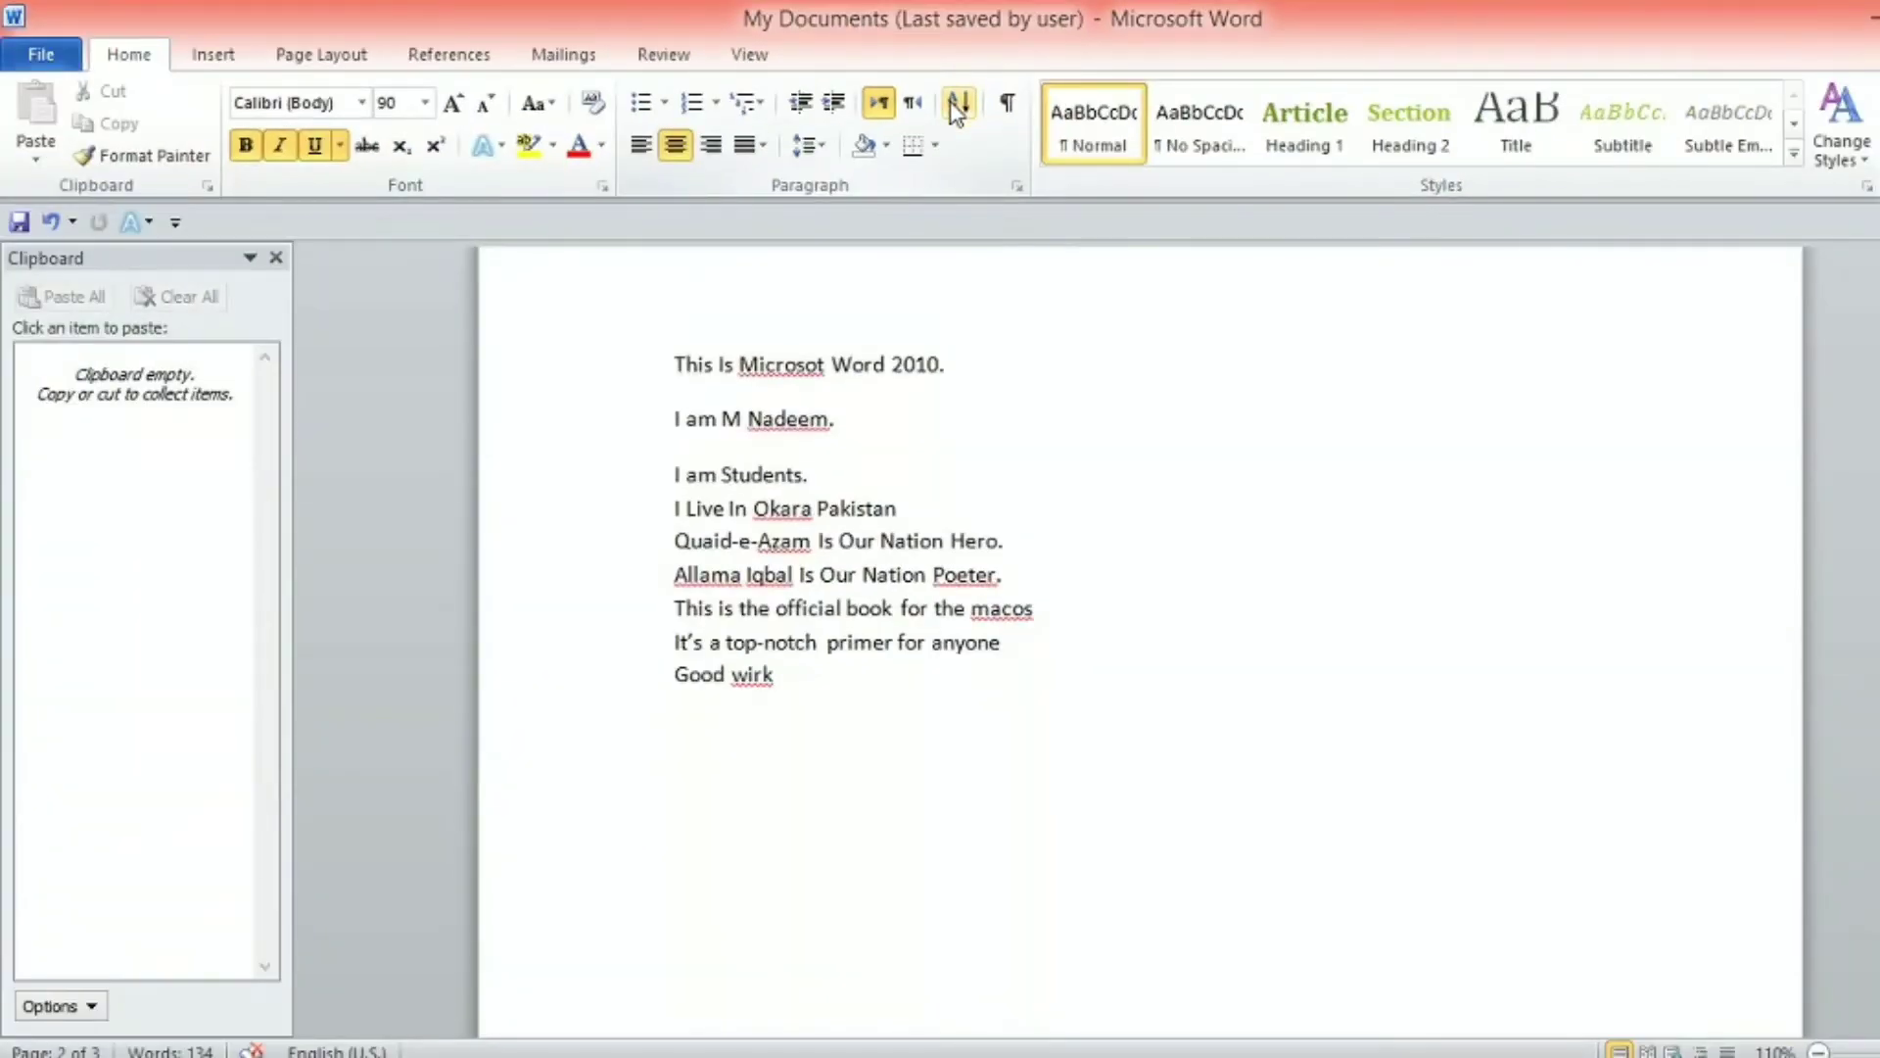
# Prefix the first two lines with 5. and 7
pyautogui.click(854, 431)
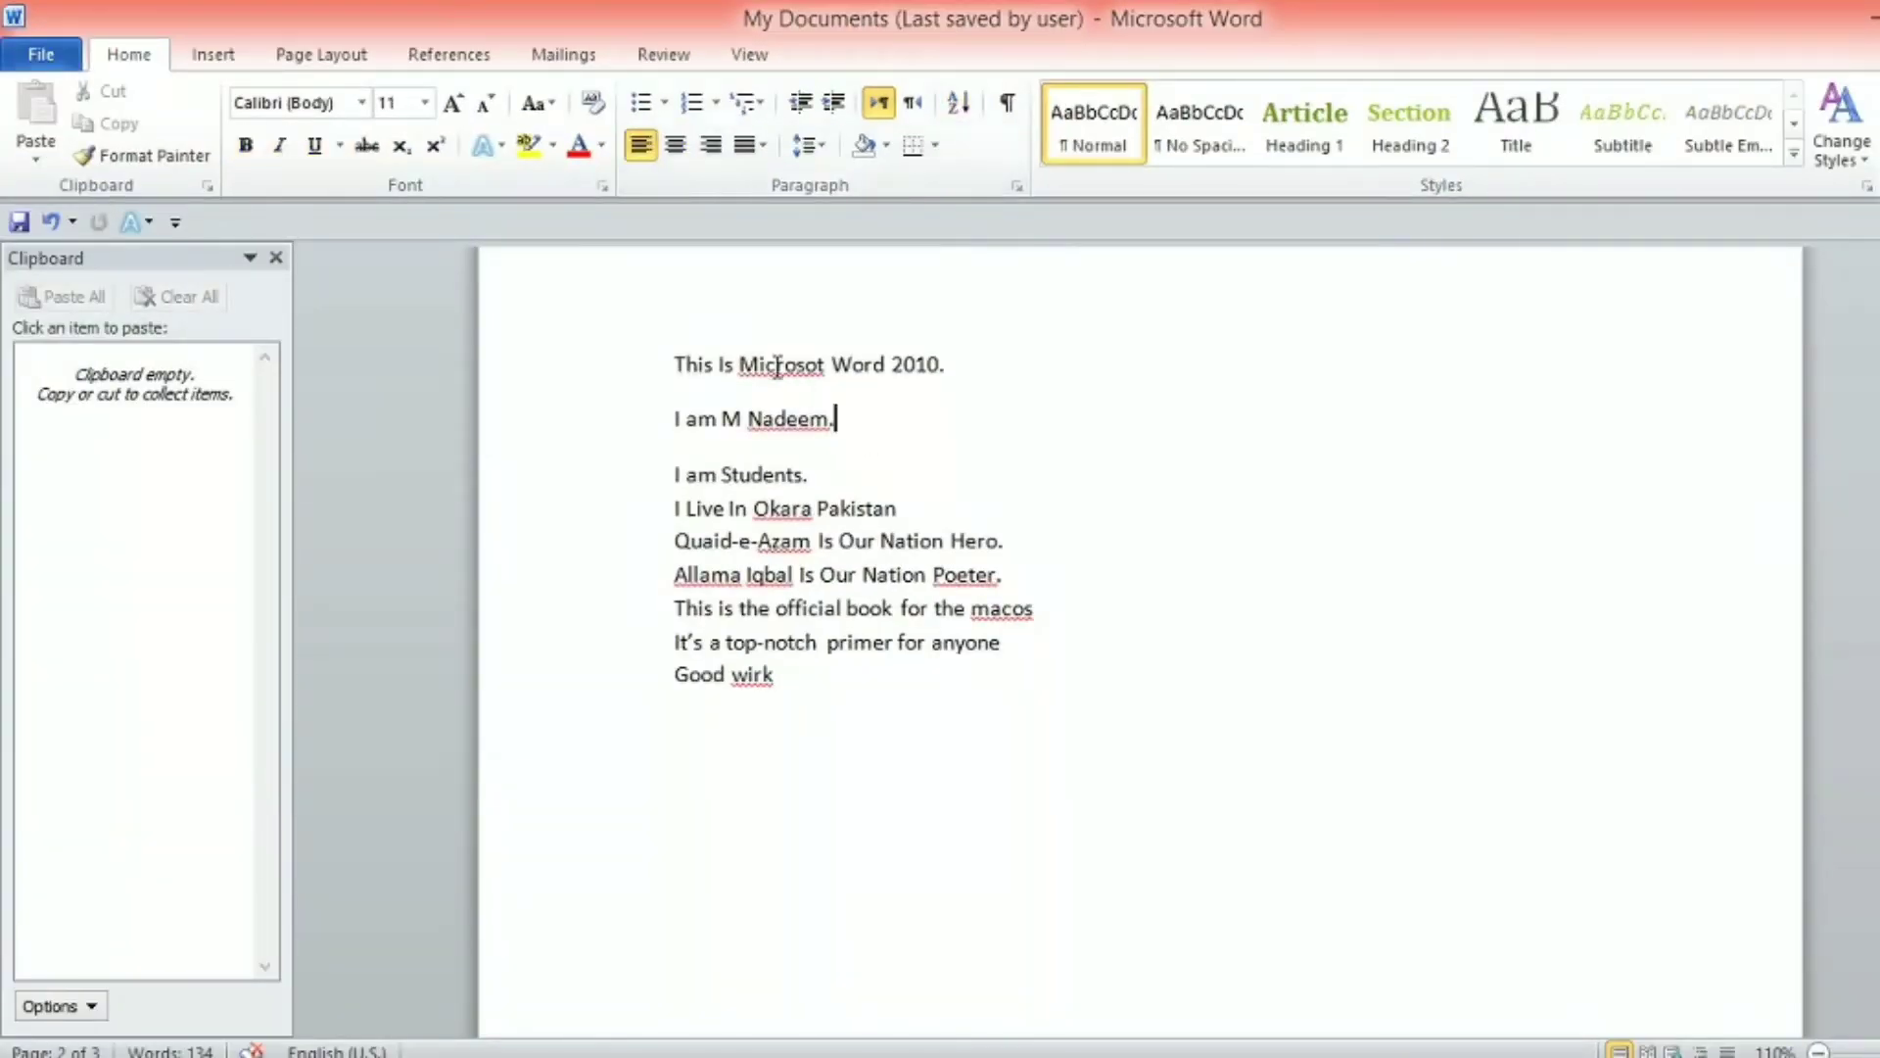
pyautogui.click(652, 370)
pyautogui.write('5')
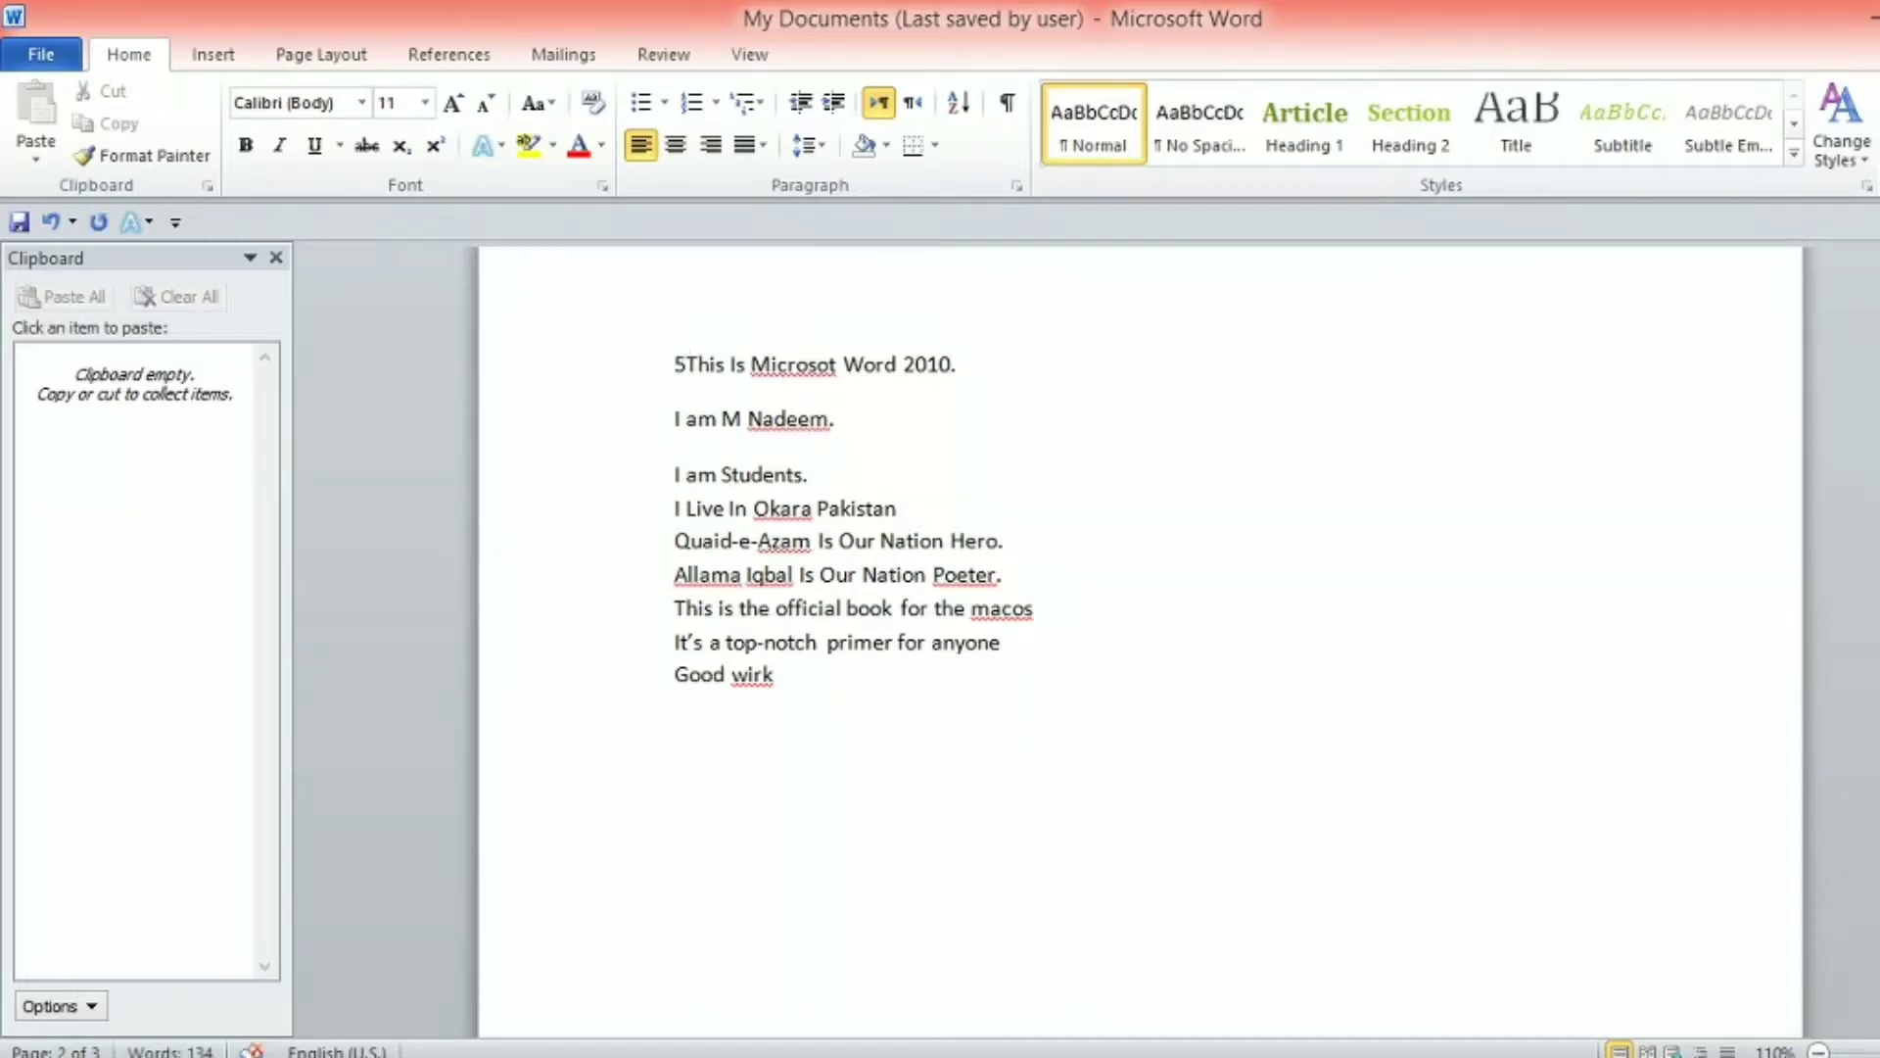
pyautogui.write('.')
pyautogui.press('Down')
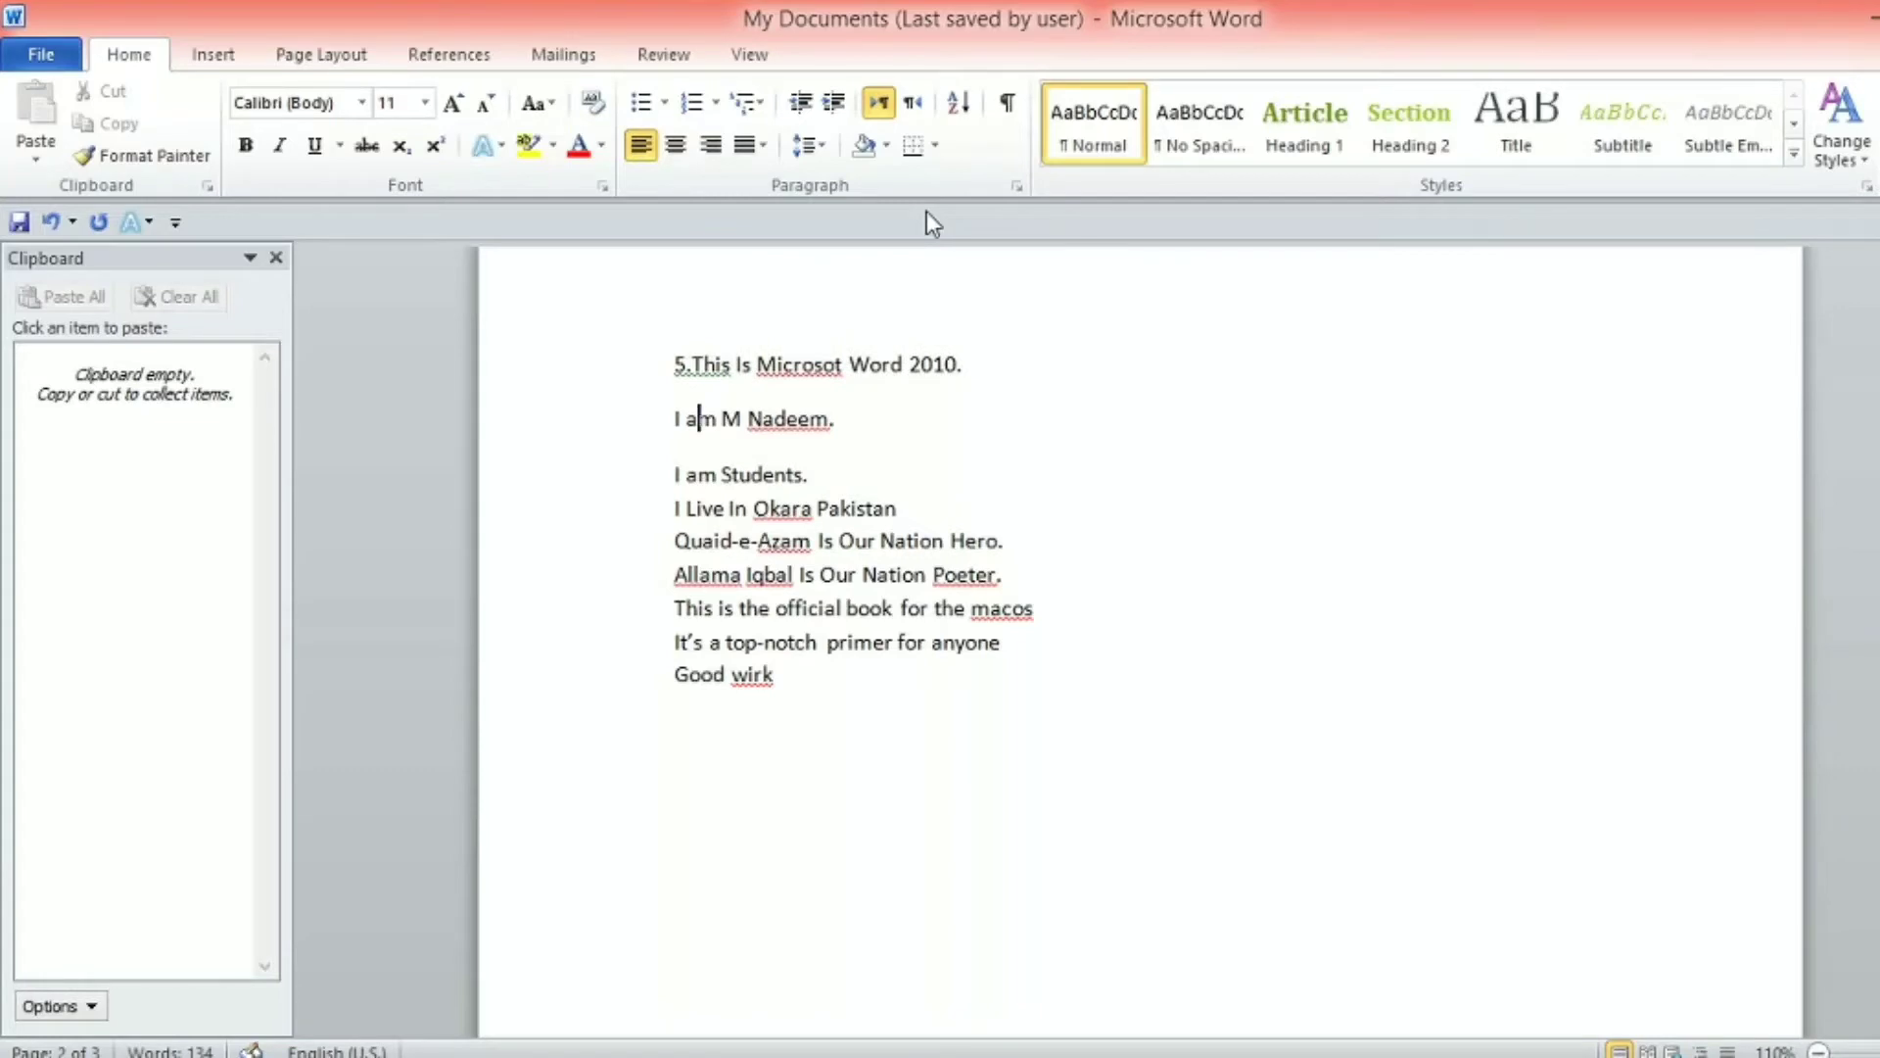
pyautogui.press('Left')
pyautogui.press('Left')
pyautogui.write('7.')
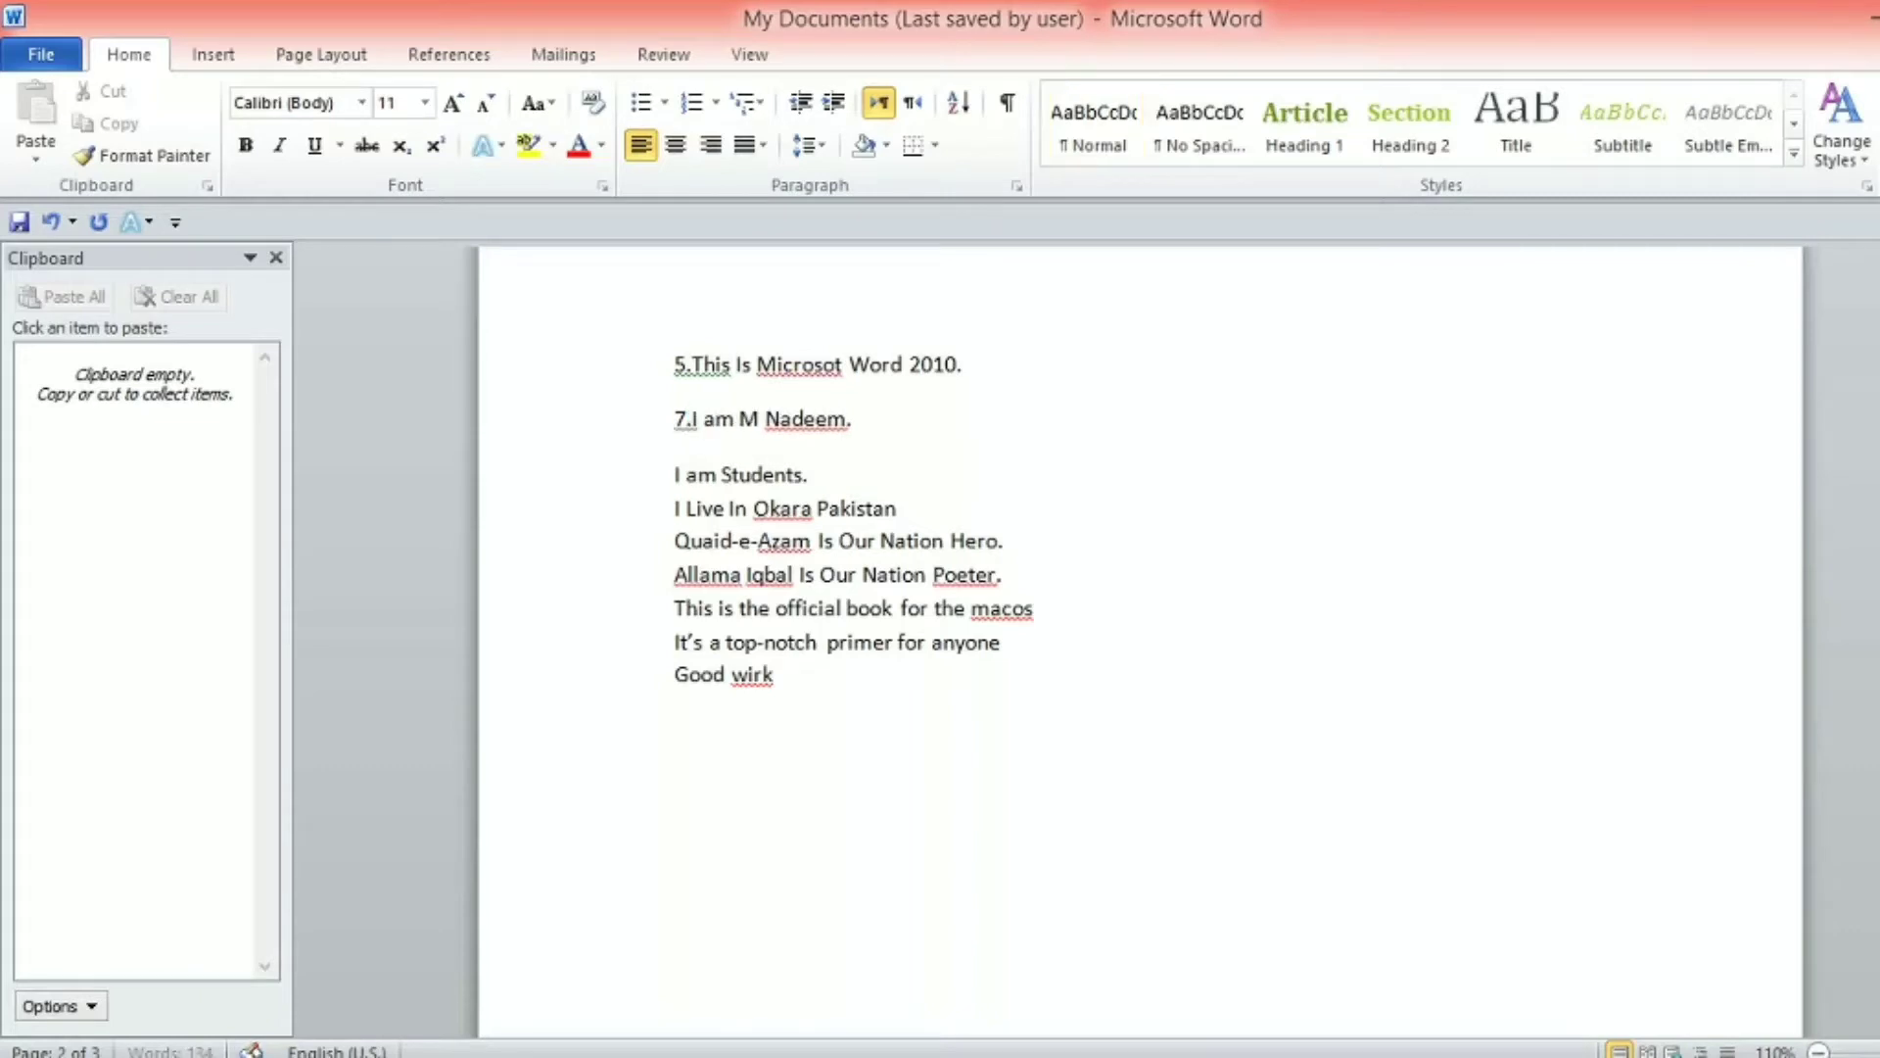
pyautogui.press('Down')
pyautogui.press('Left')
pyautogui.press('Left')
# Prefix the next four lines with 1., 2., 6. and 3
pyautogui.write('1')
pyautogui.press('Down')
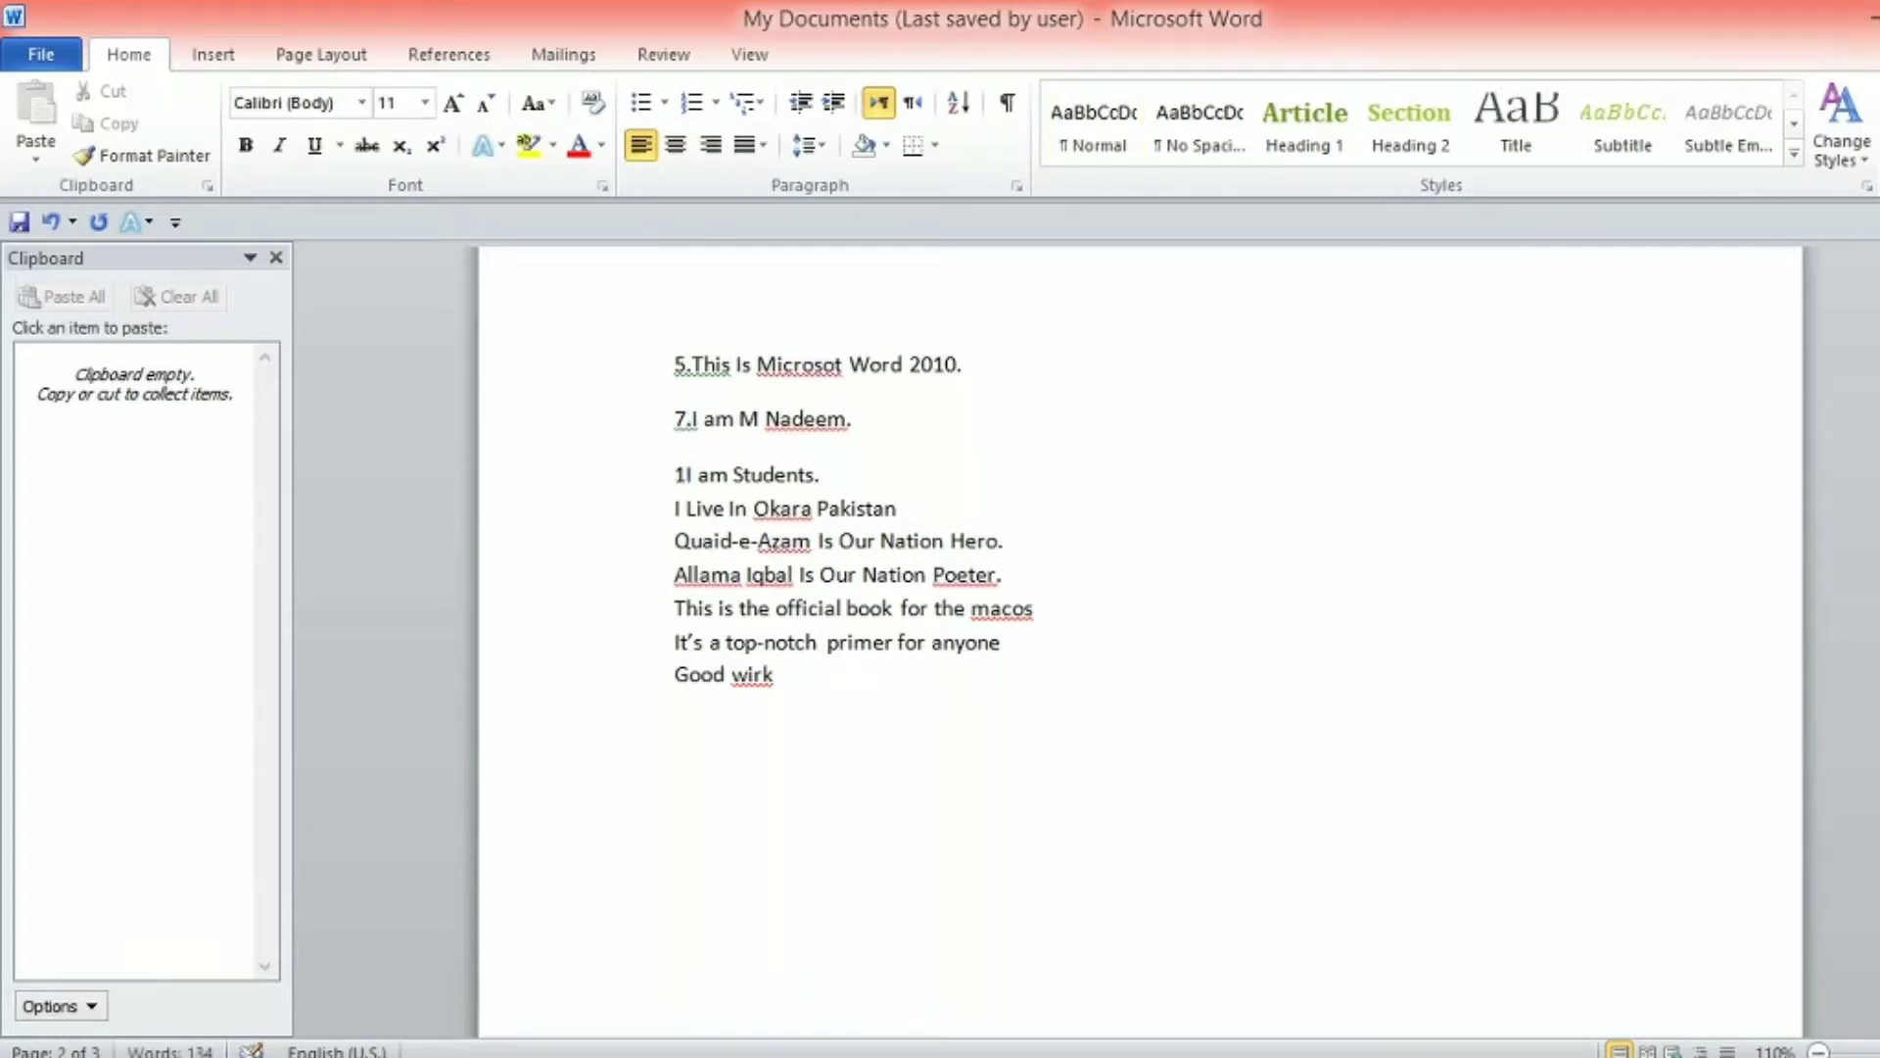
pyautogui.write('.')
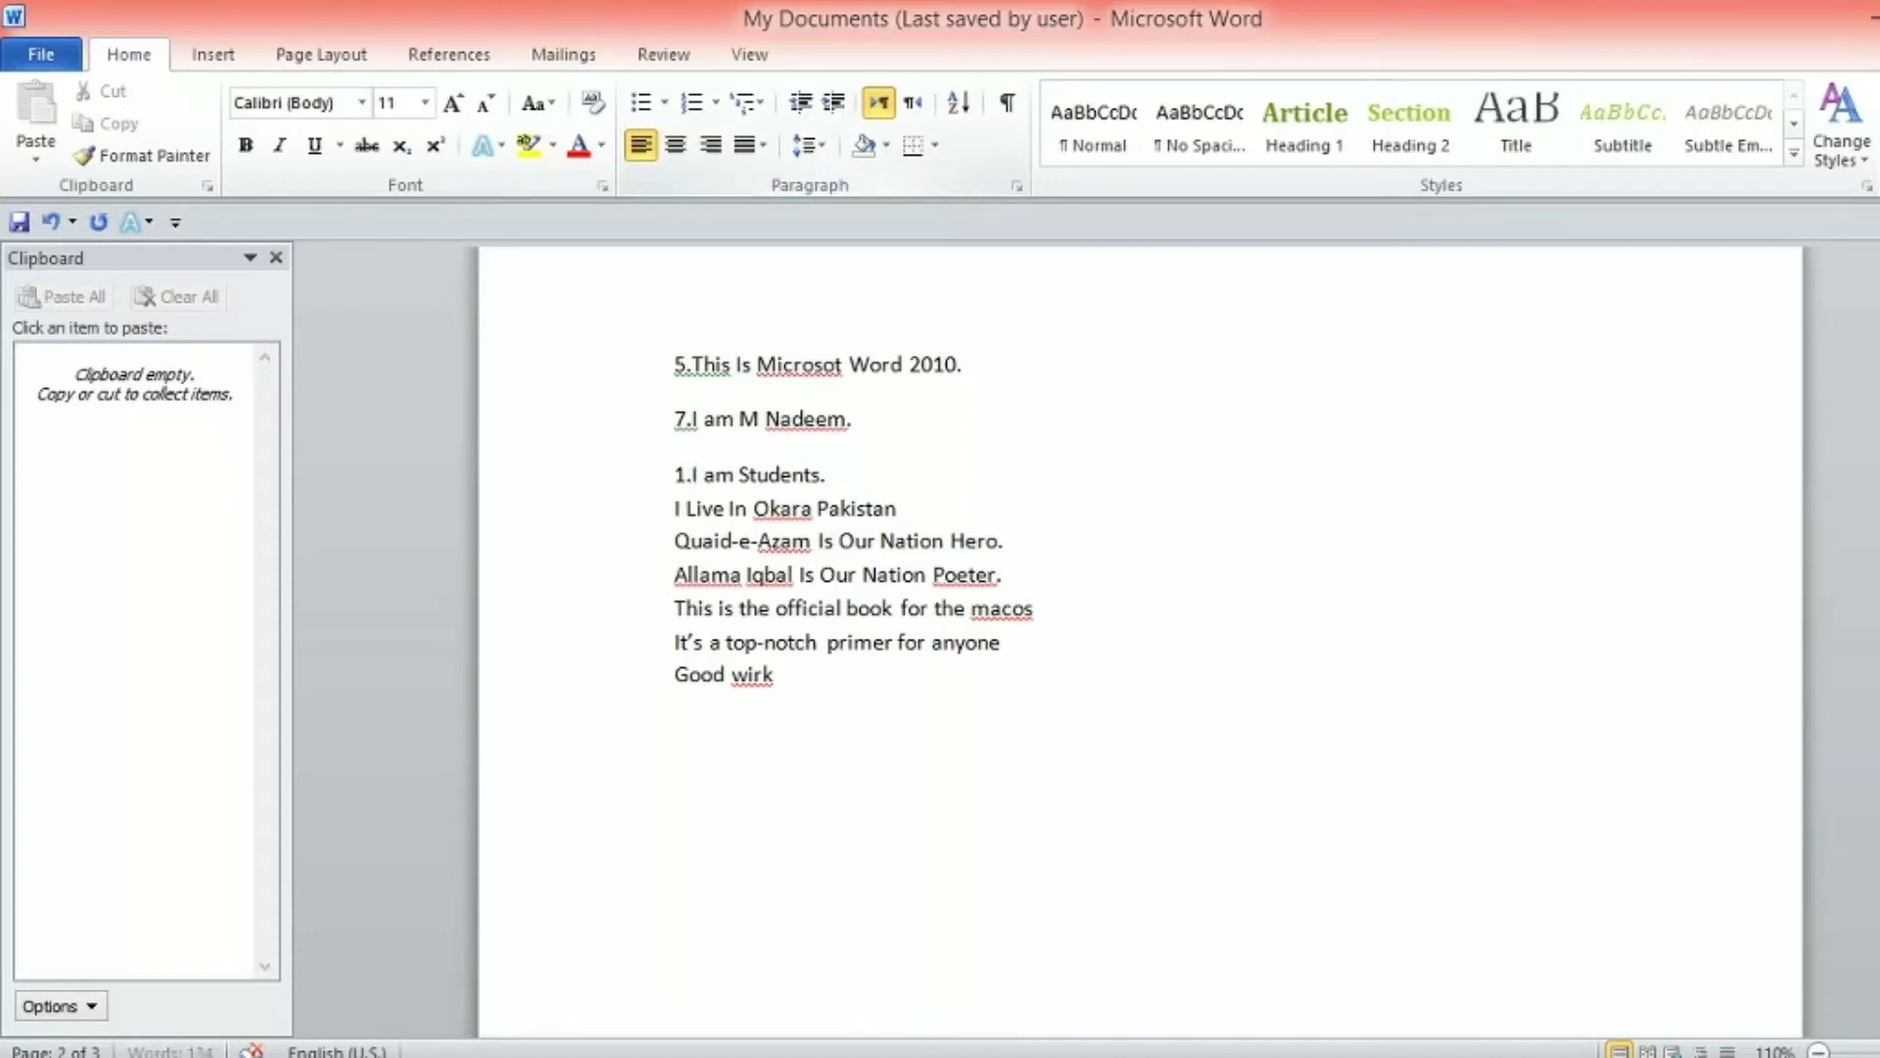
pyautogui.press('Down')
pyautogui.write('2.')
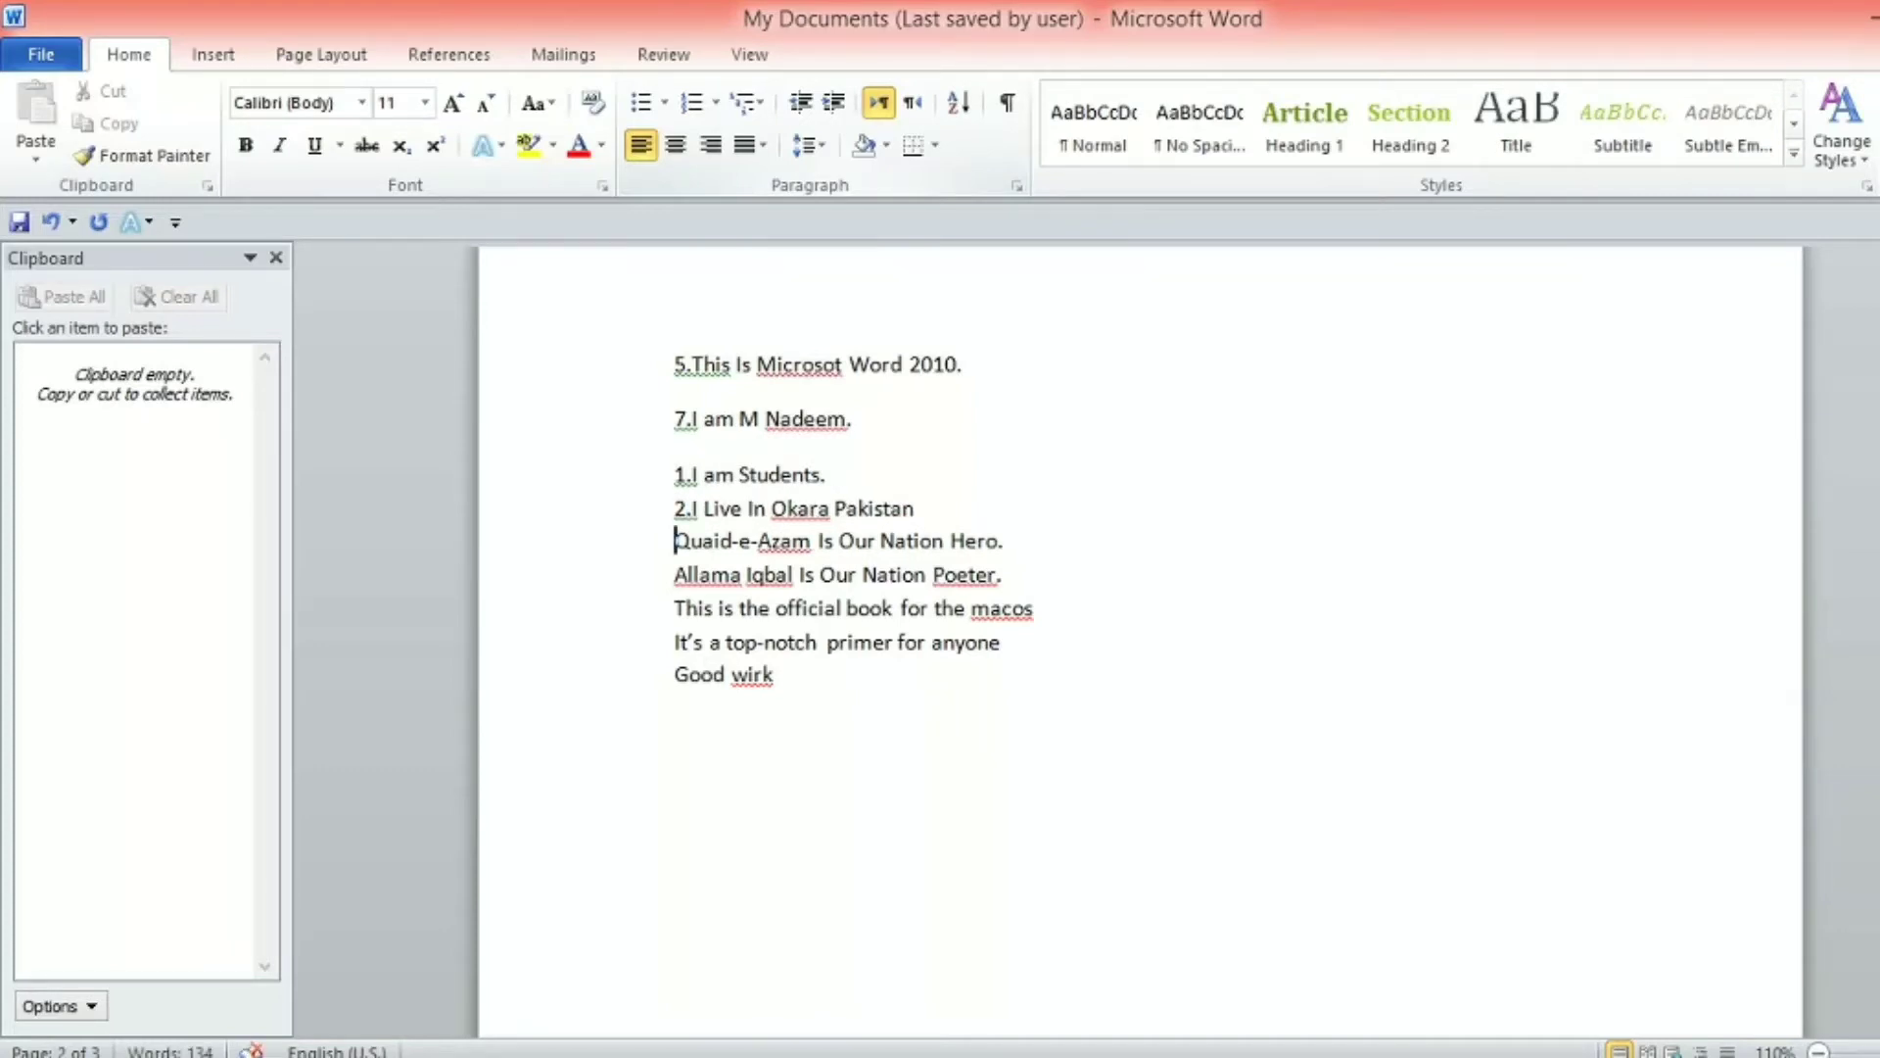
pyautogui.write('6')
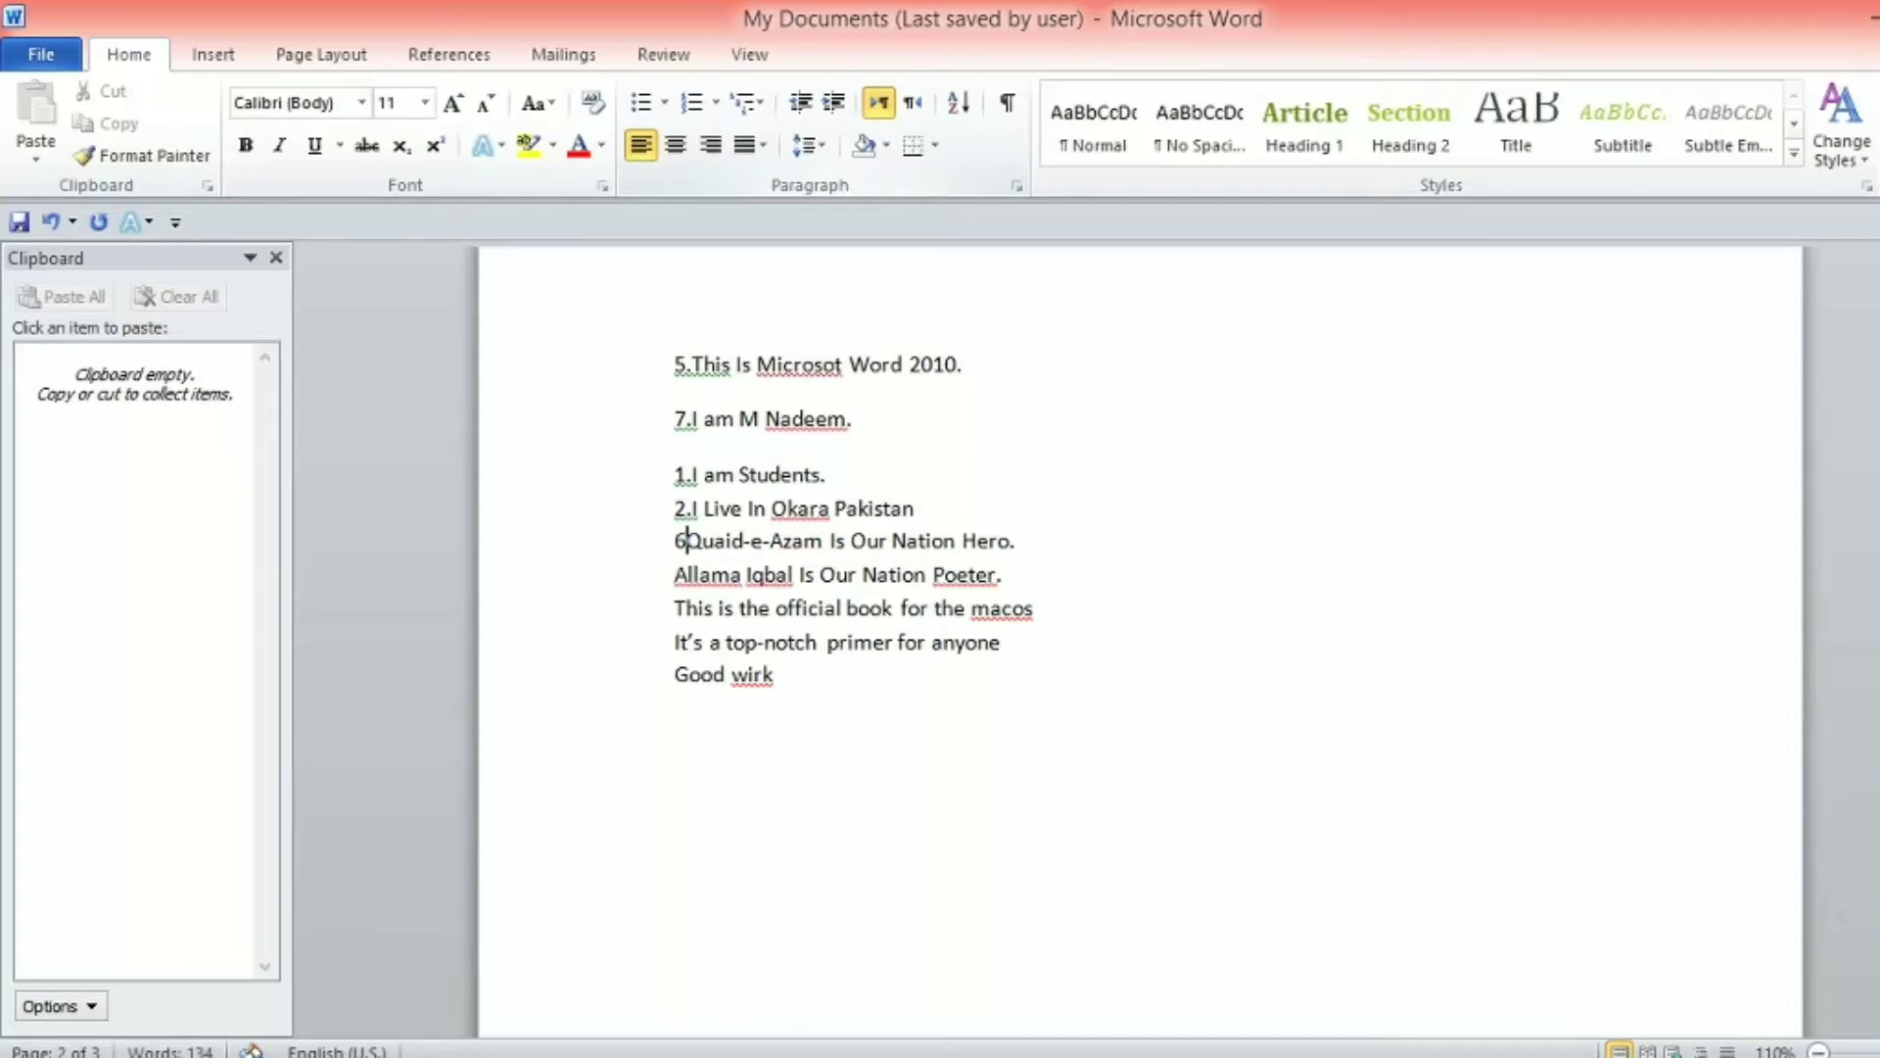
pyautogui.write('.')
pyautogui.press('Down')
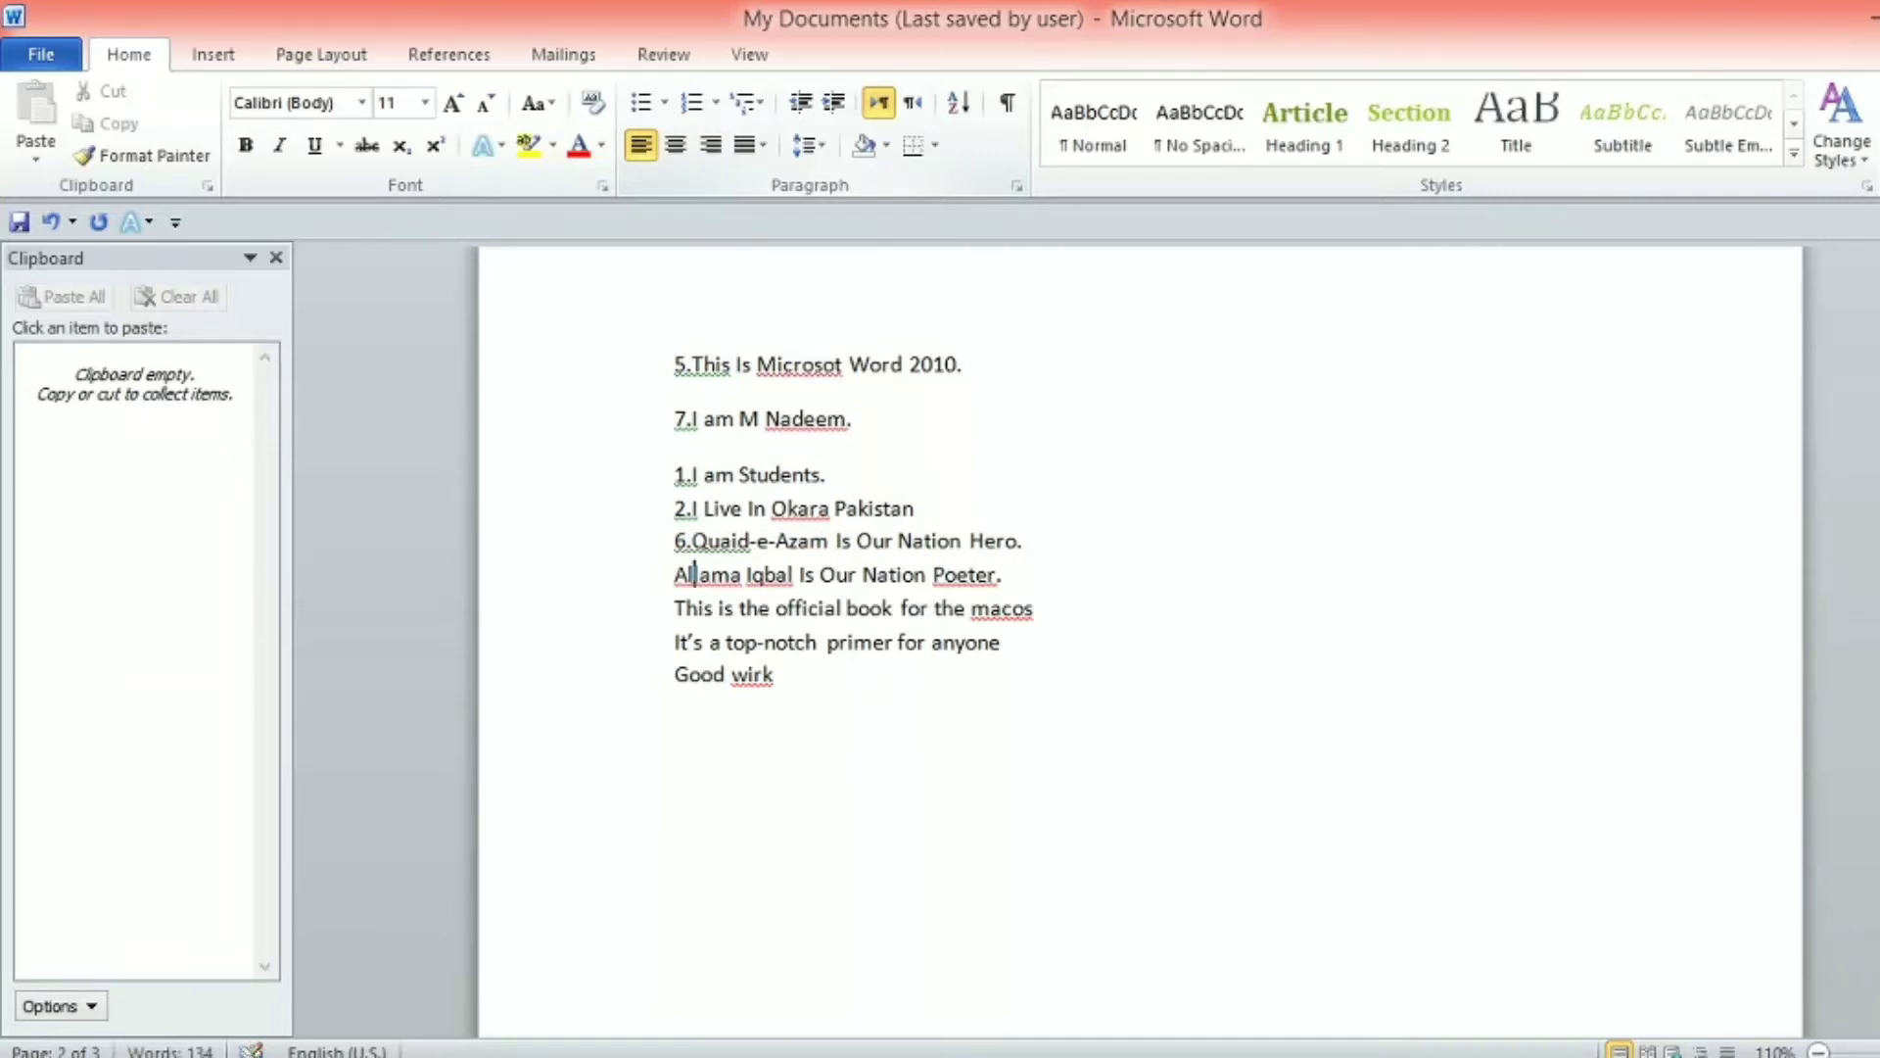
pyautogui.press('Home')
pyautogui.write('3')
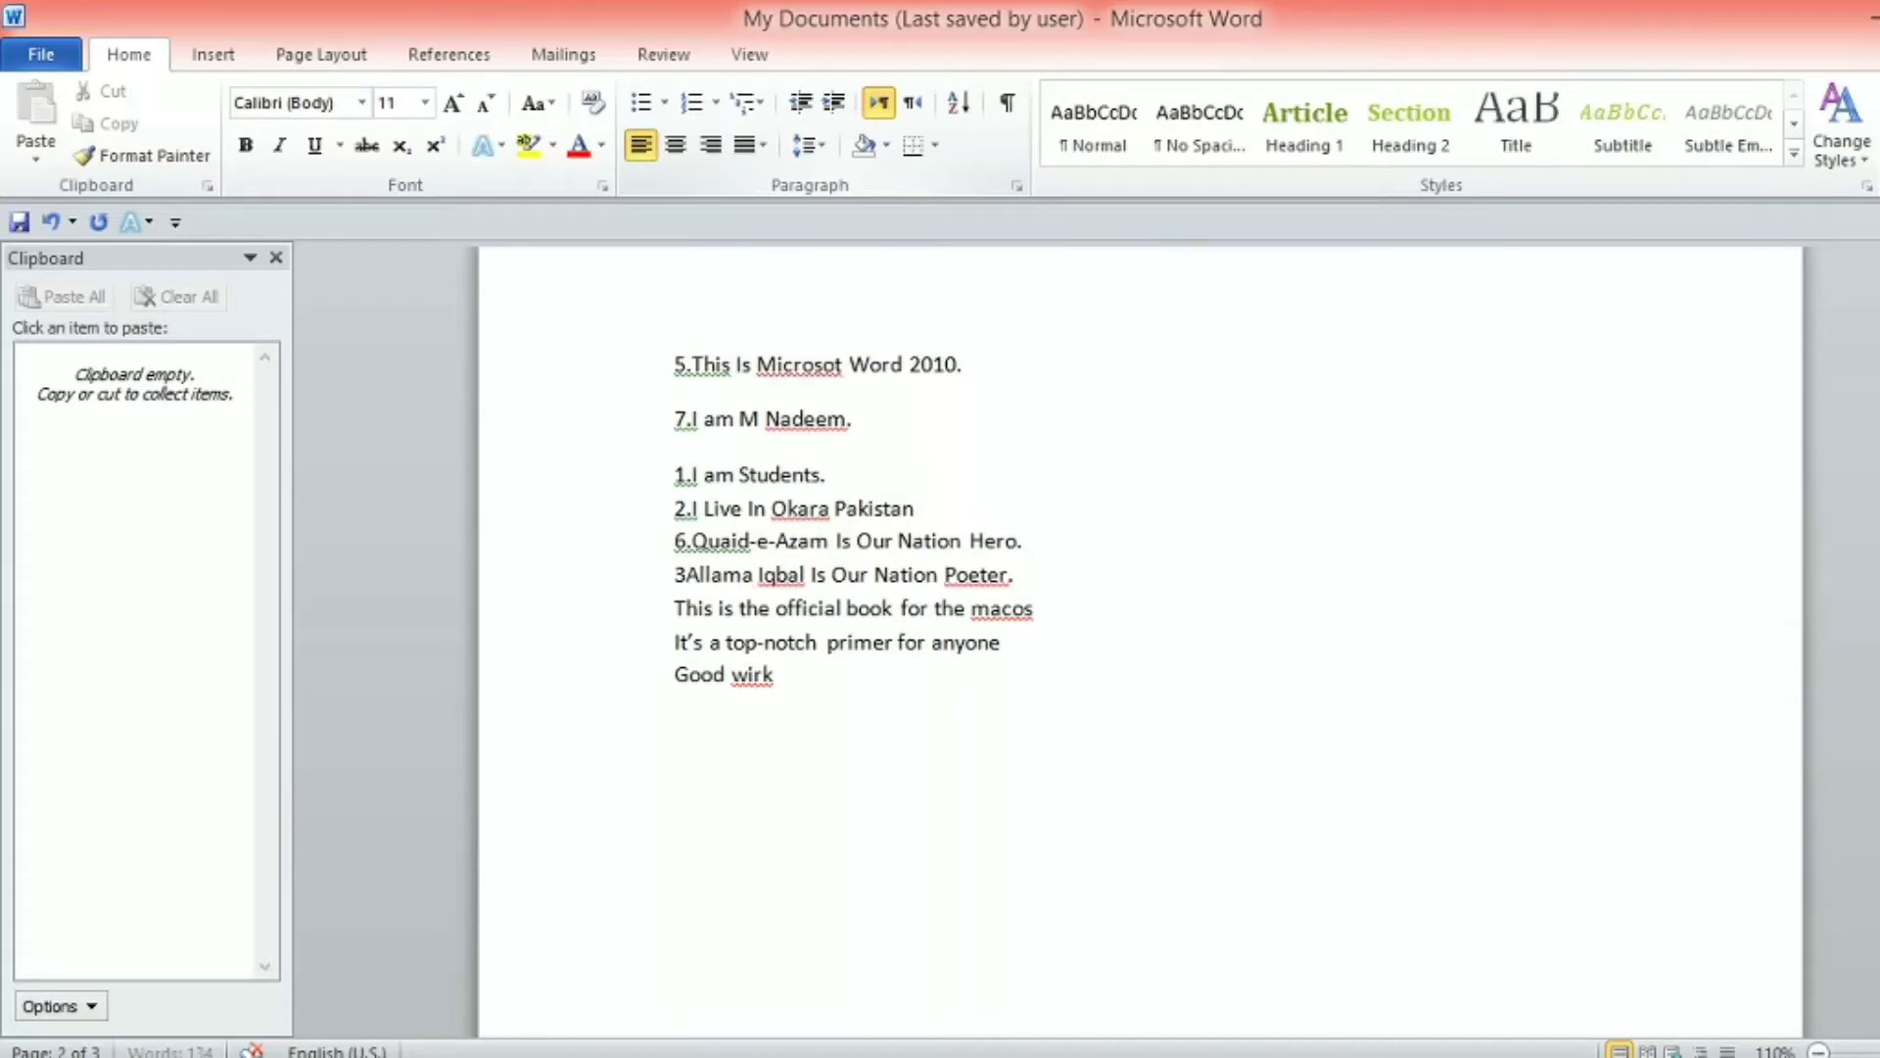
pyautogui.write('.')
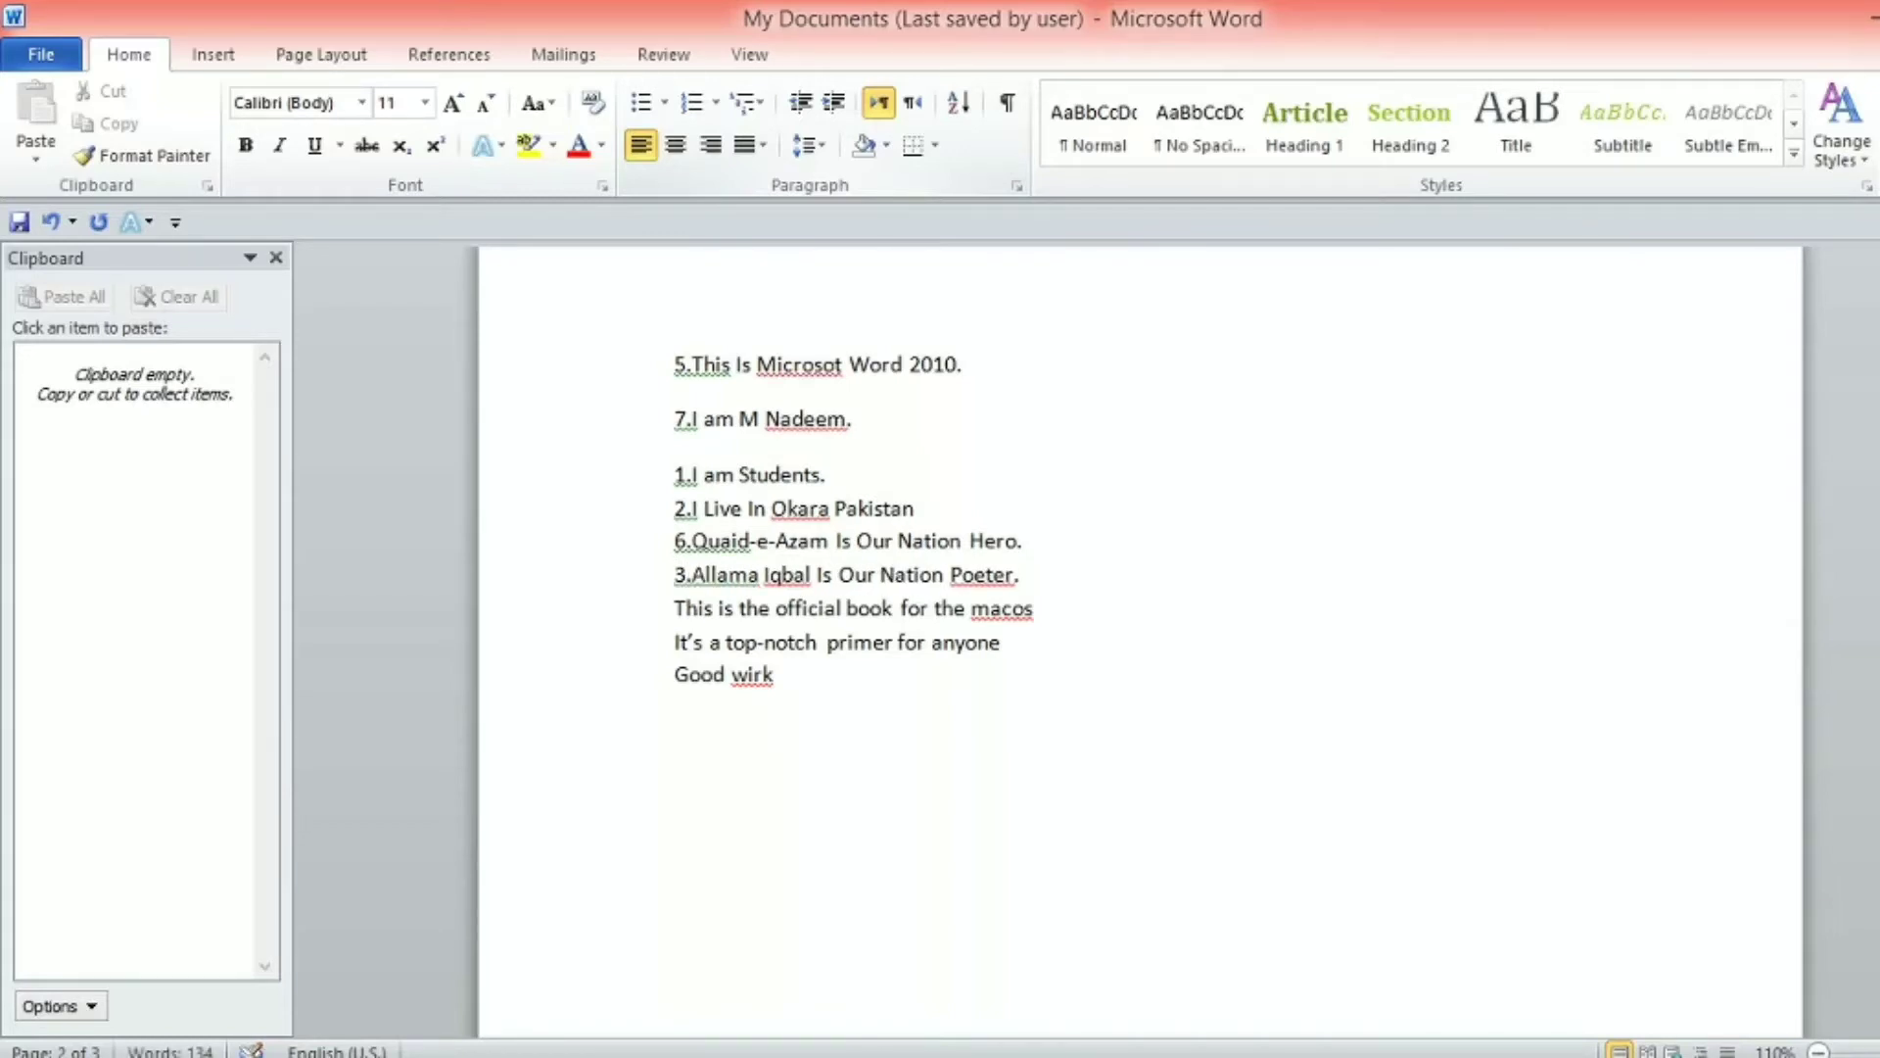
# Prefix the last three lines with 8., 11. and 9., fixing a misplaced 9
pyautogui.press('Down')
pyautogui.press('Left')
pyautogui.write('8.')
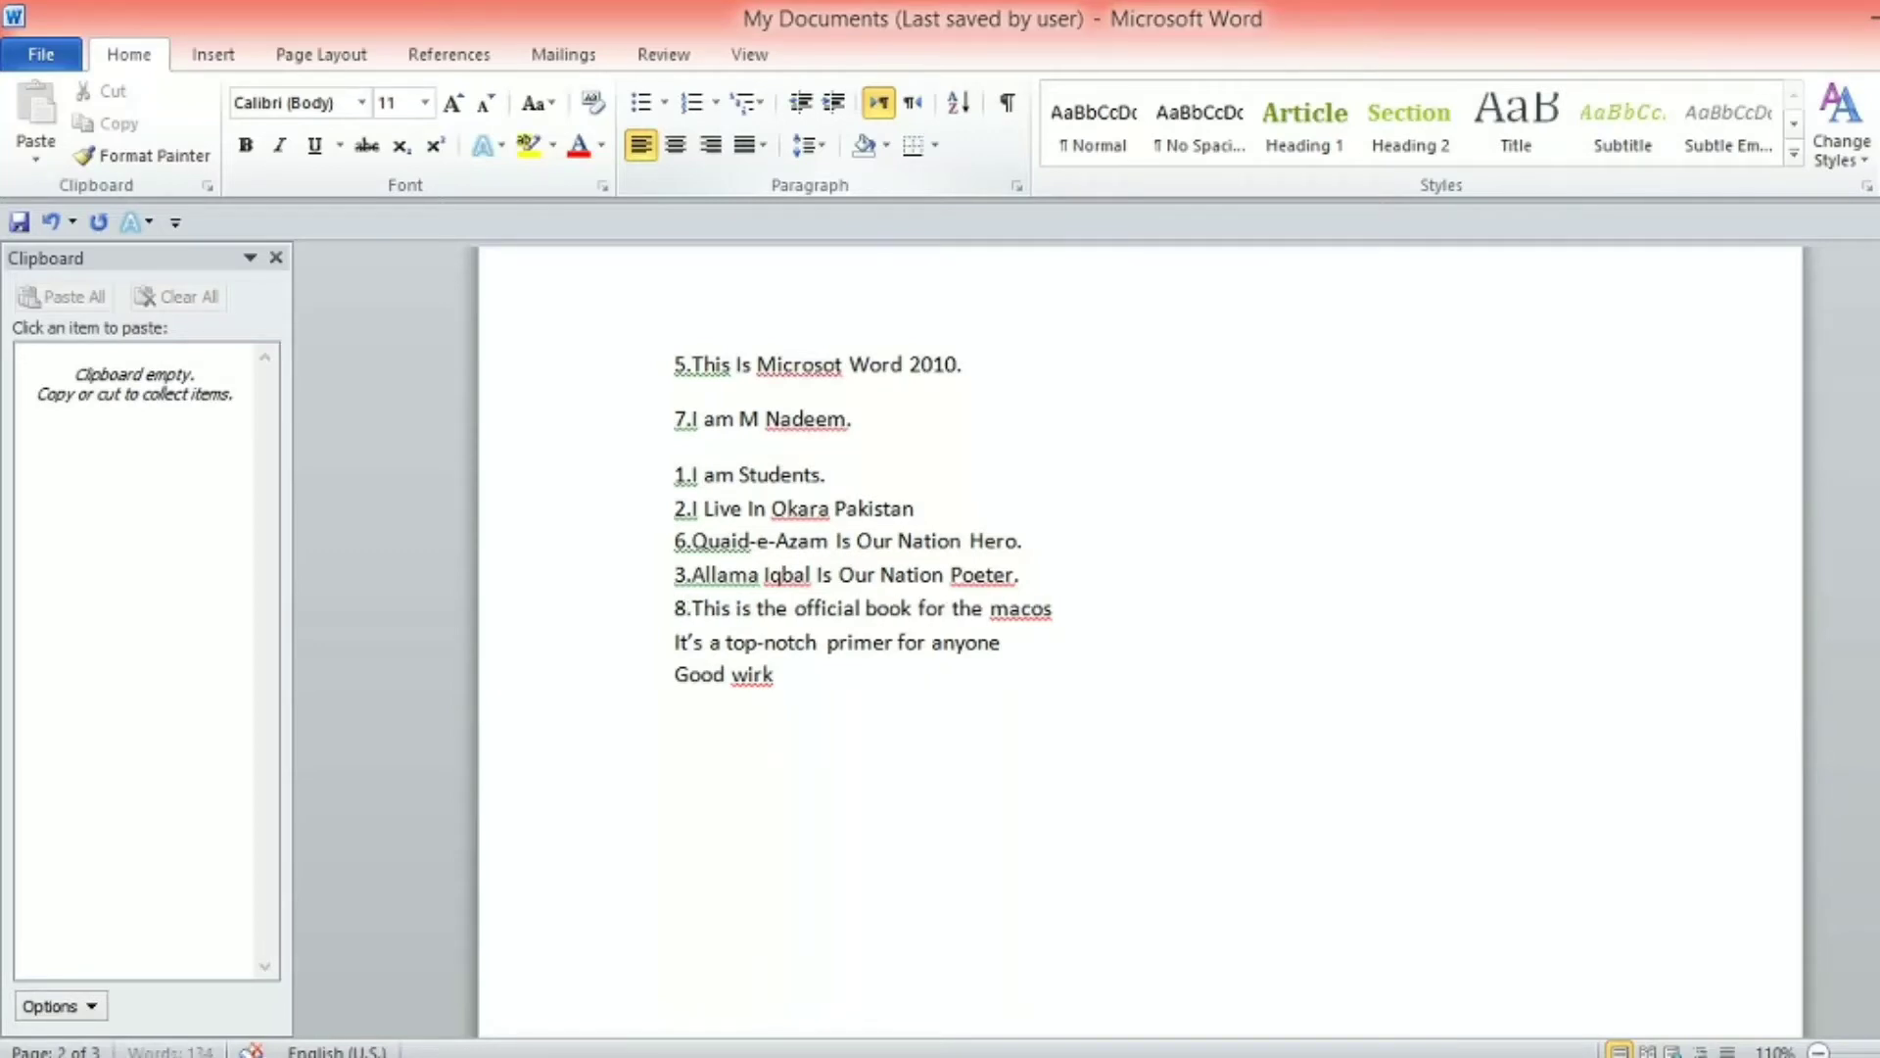
pyautogui.click(674, 641)
pyautogui.write('11.')
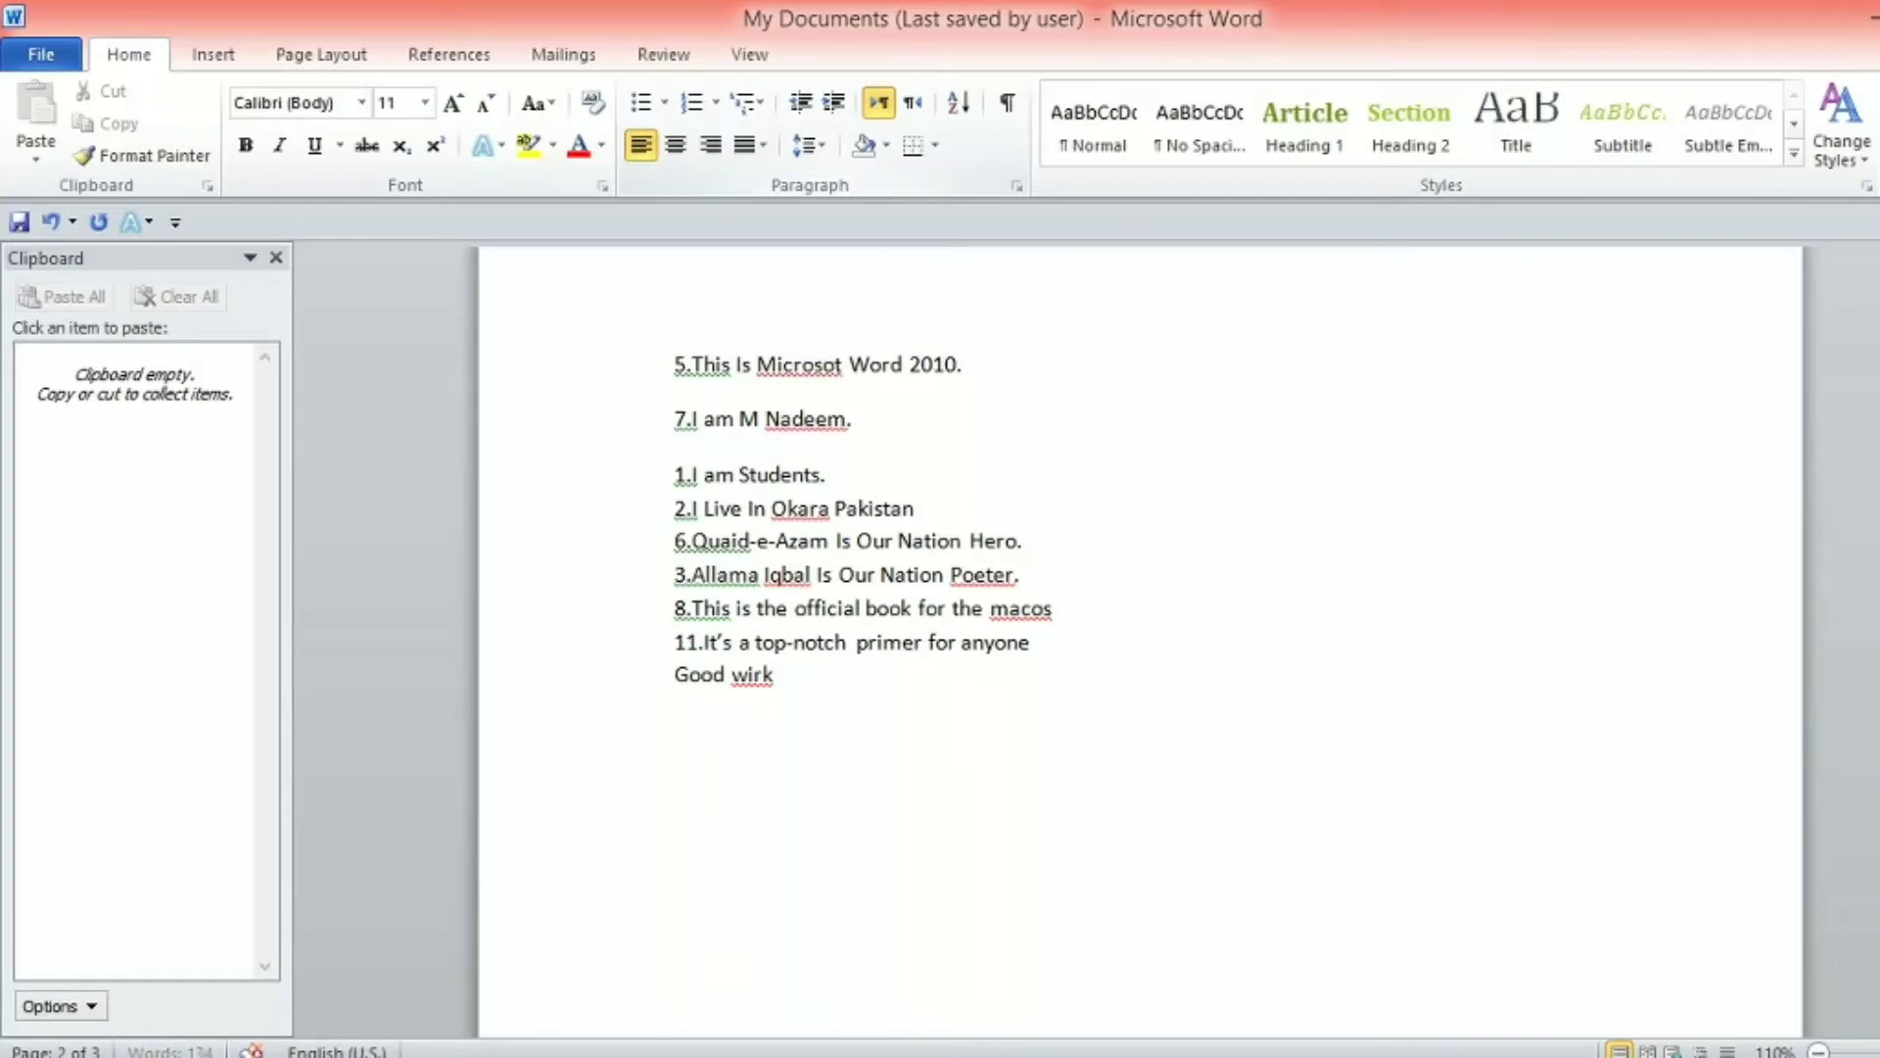
pyautogui.press('Down')
pyautogui.write('9')
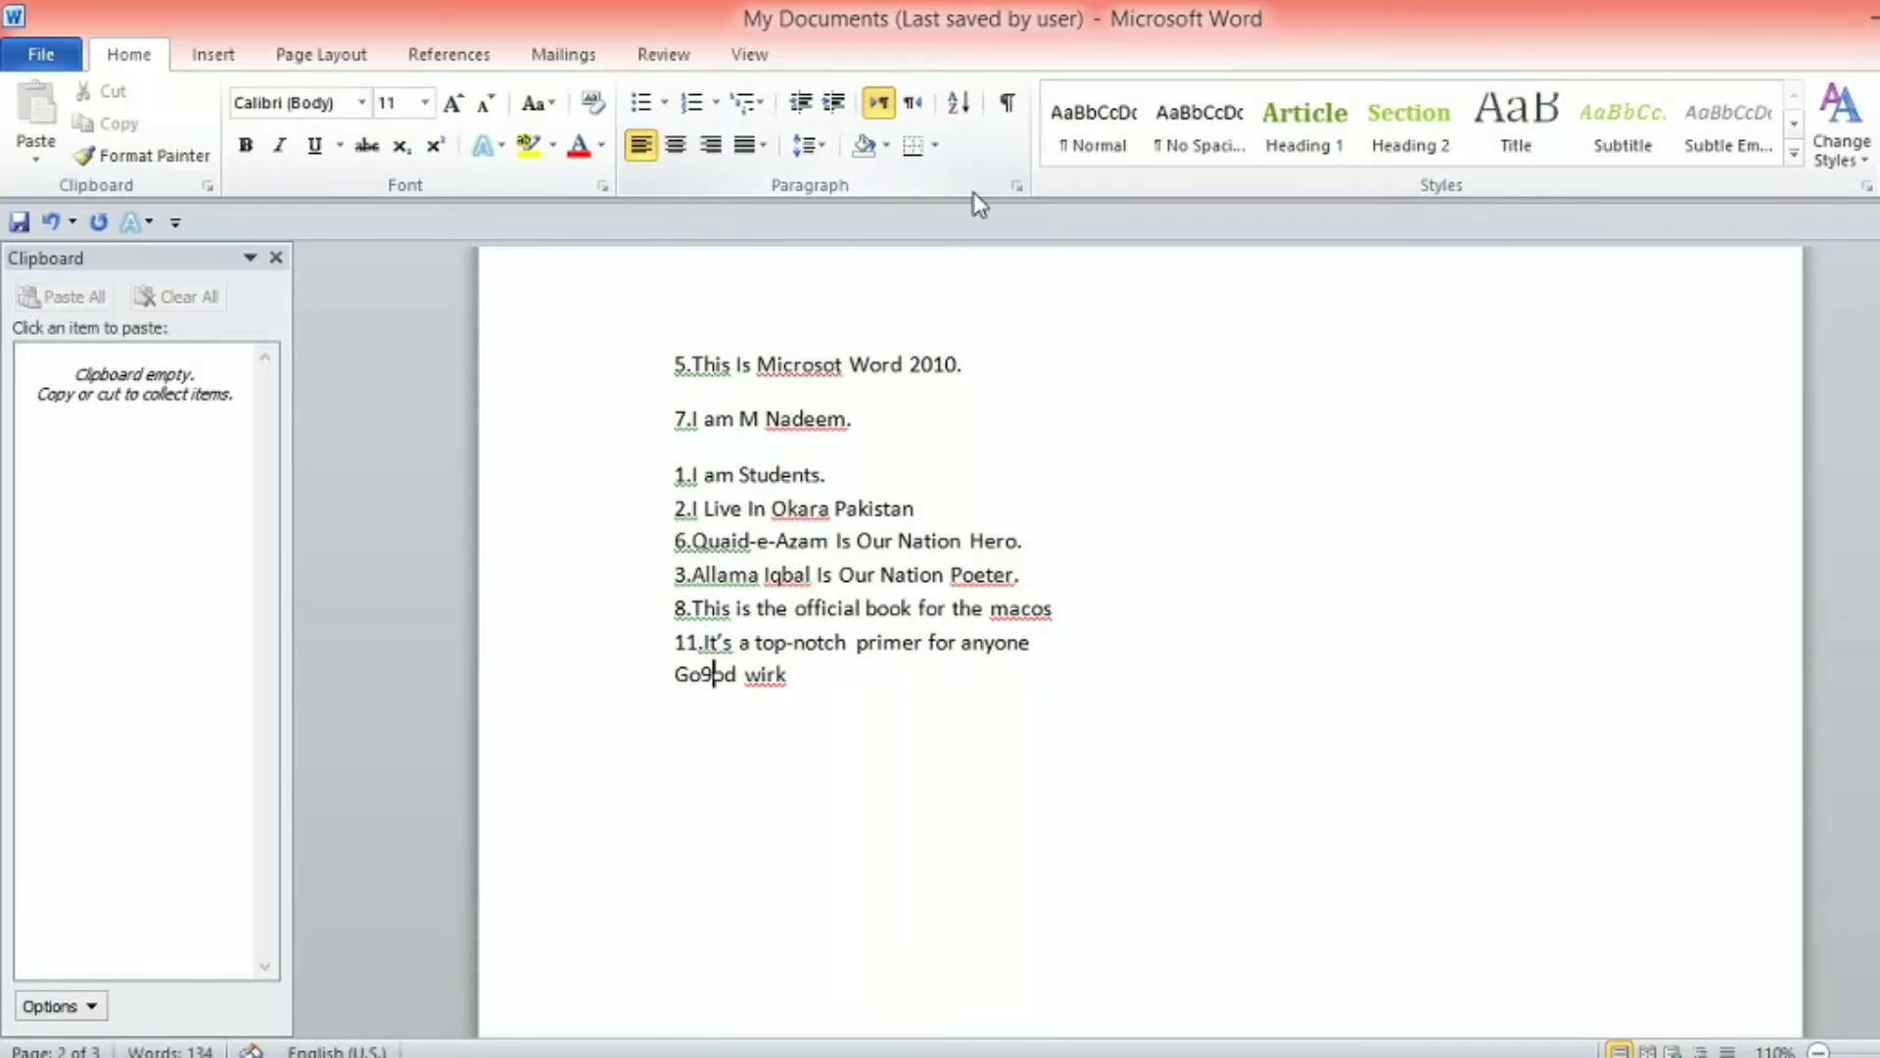
pyautogui.write('.')
pyautogui.press('BackSpace')
pyautogui.press('BackSpace')
pyautogui.press('BackSpace')
pyautogui.press('Home')
pyautogui.write('9.')
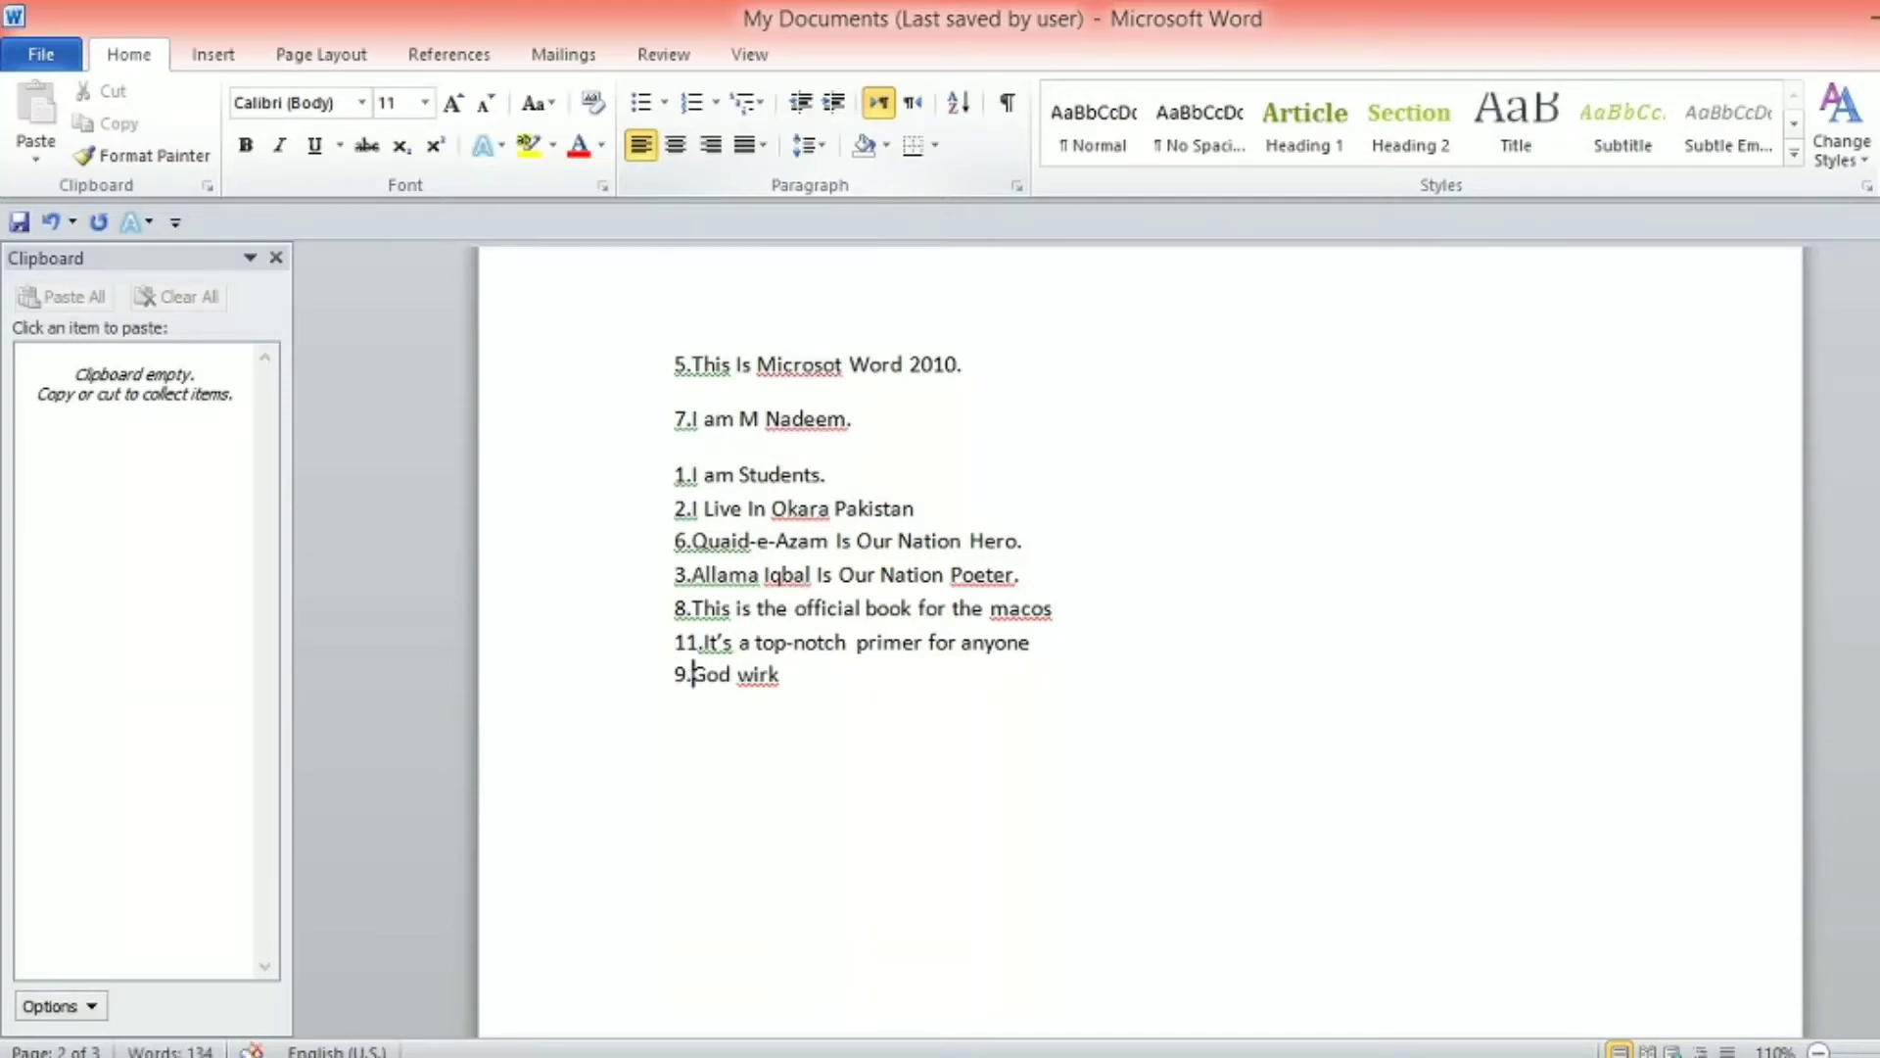
# Sort the selected numbered lines ascending by text, giving 1, 11, 2, 3, 5, 6, 7, 8, 9
pyautogui.click(1102, 508)
pyautogui.moveTo(674, 362); pyautogui.dragTo(761, 678)
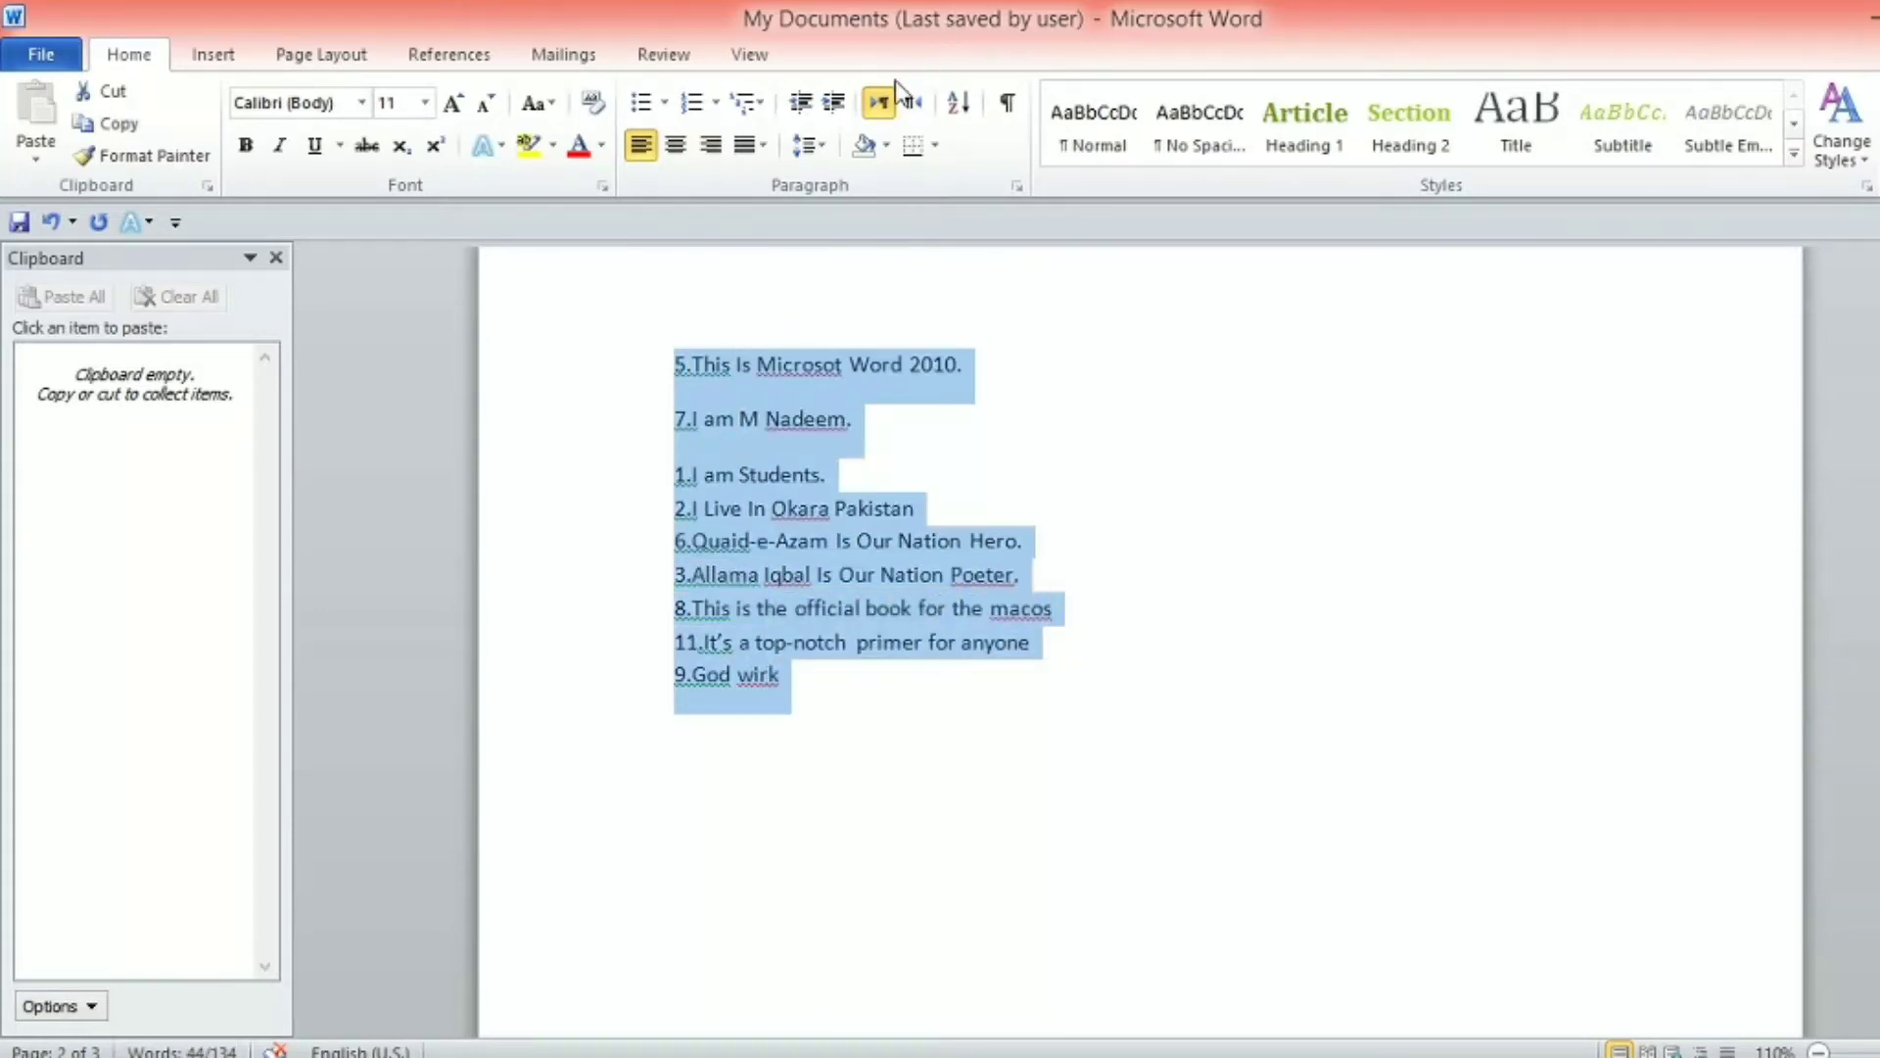
pyautogui.click(960, 106)
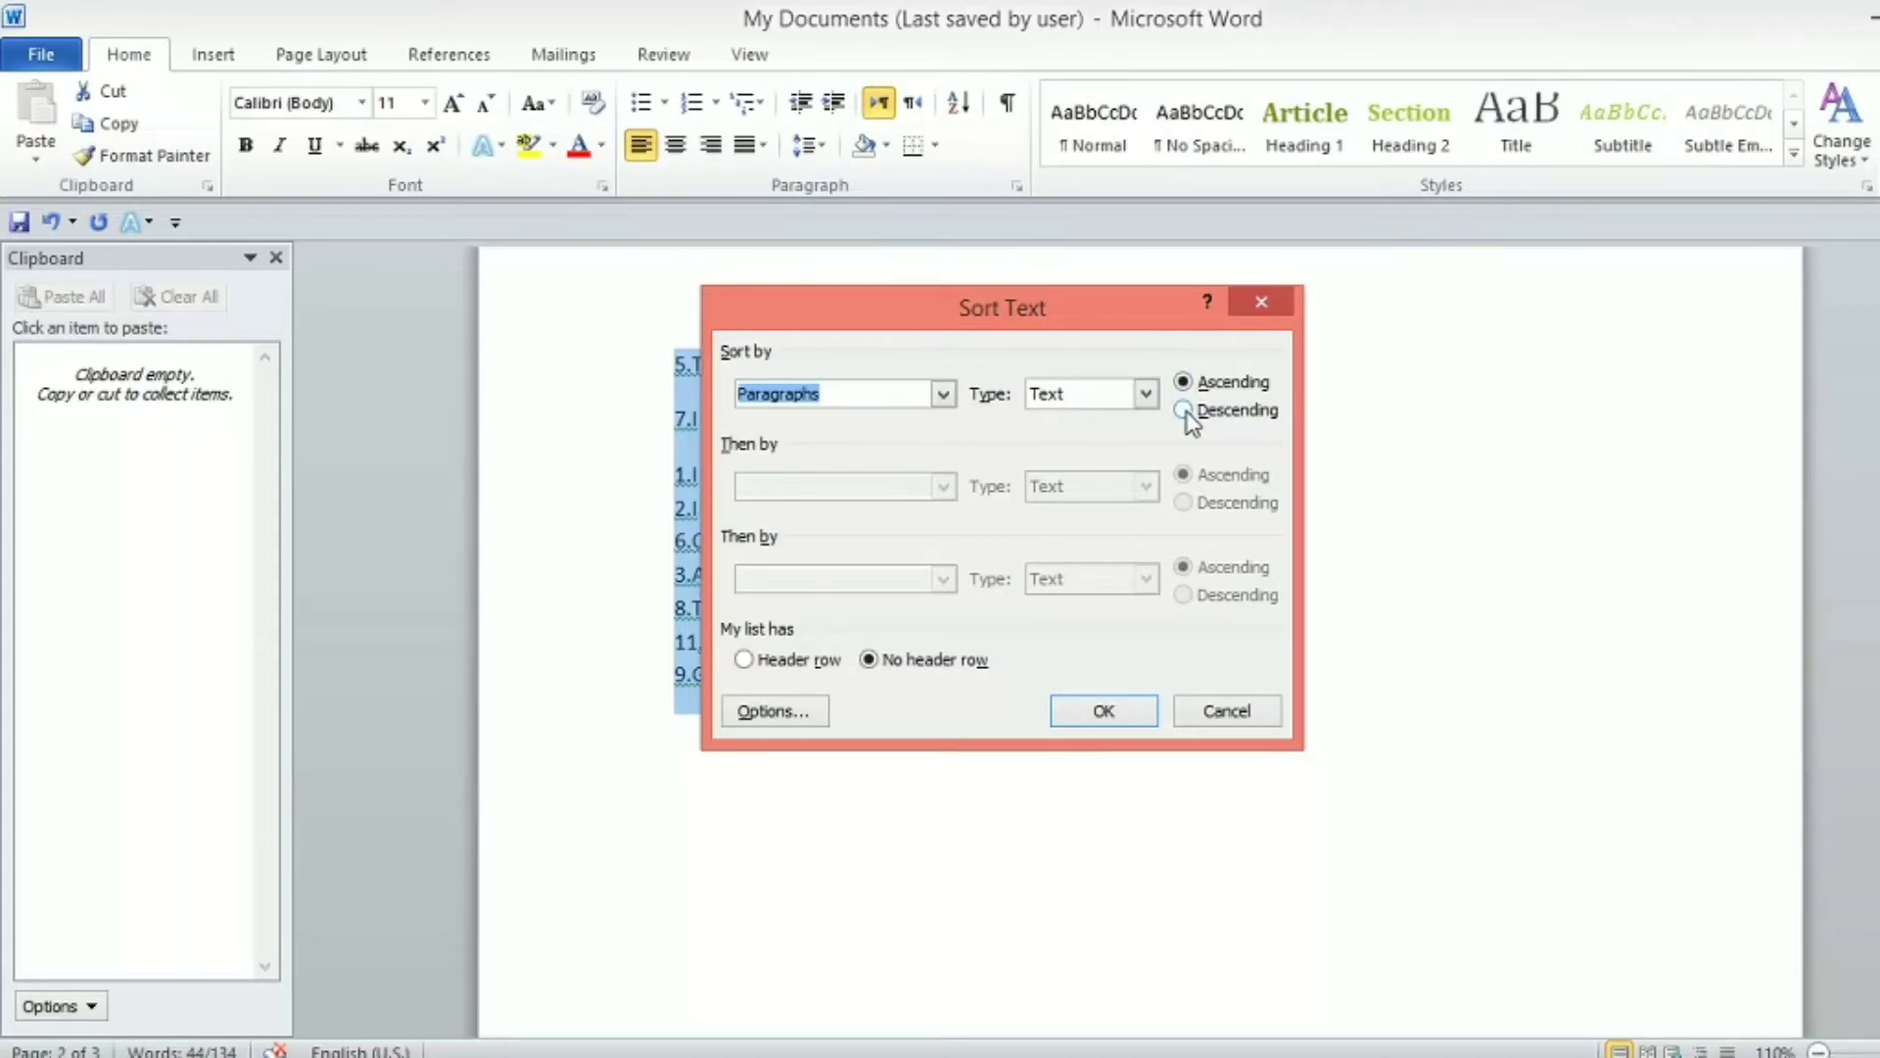
pyautogui.click(1185, 411)
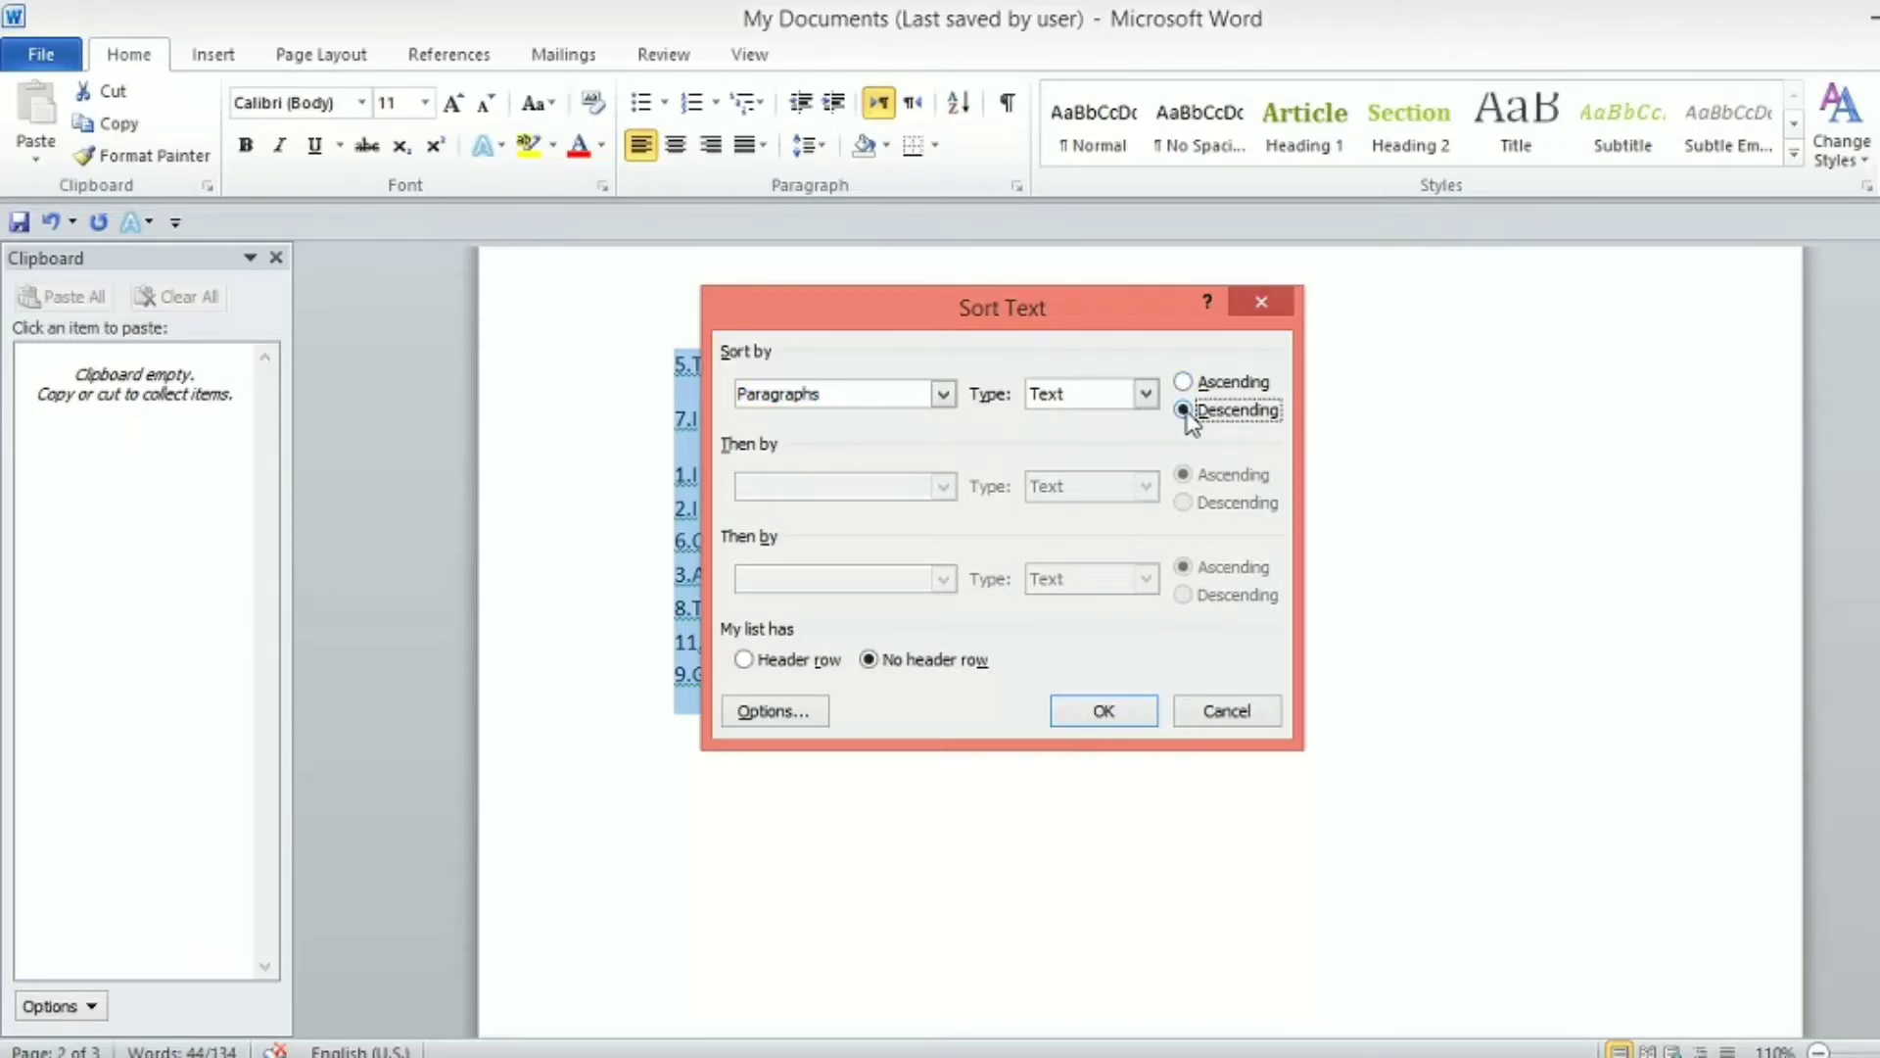
pyautogui.click(1194, 382)
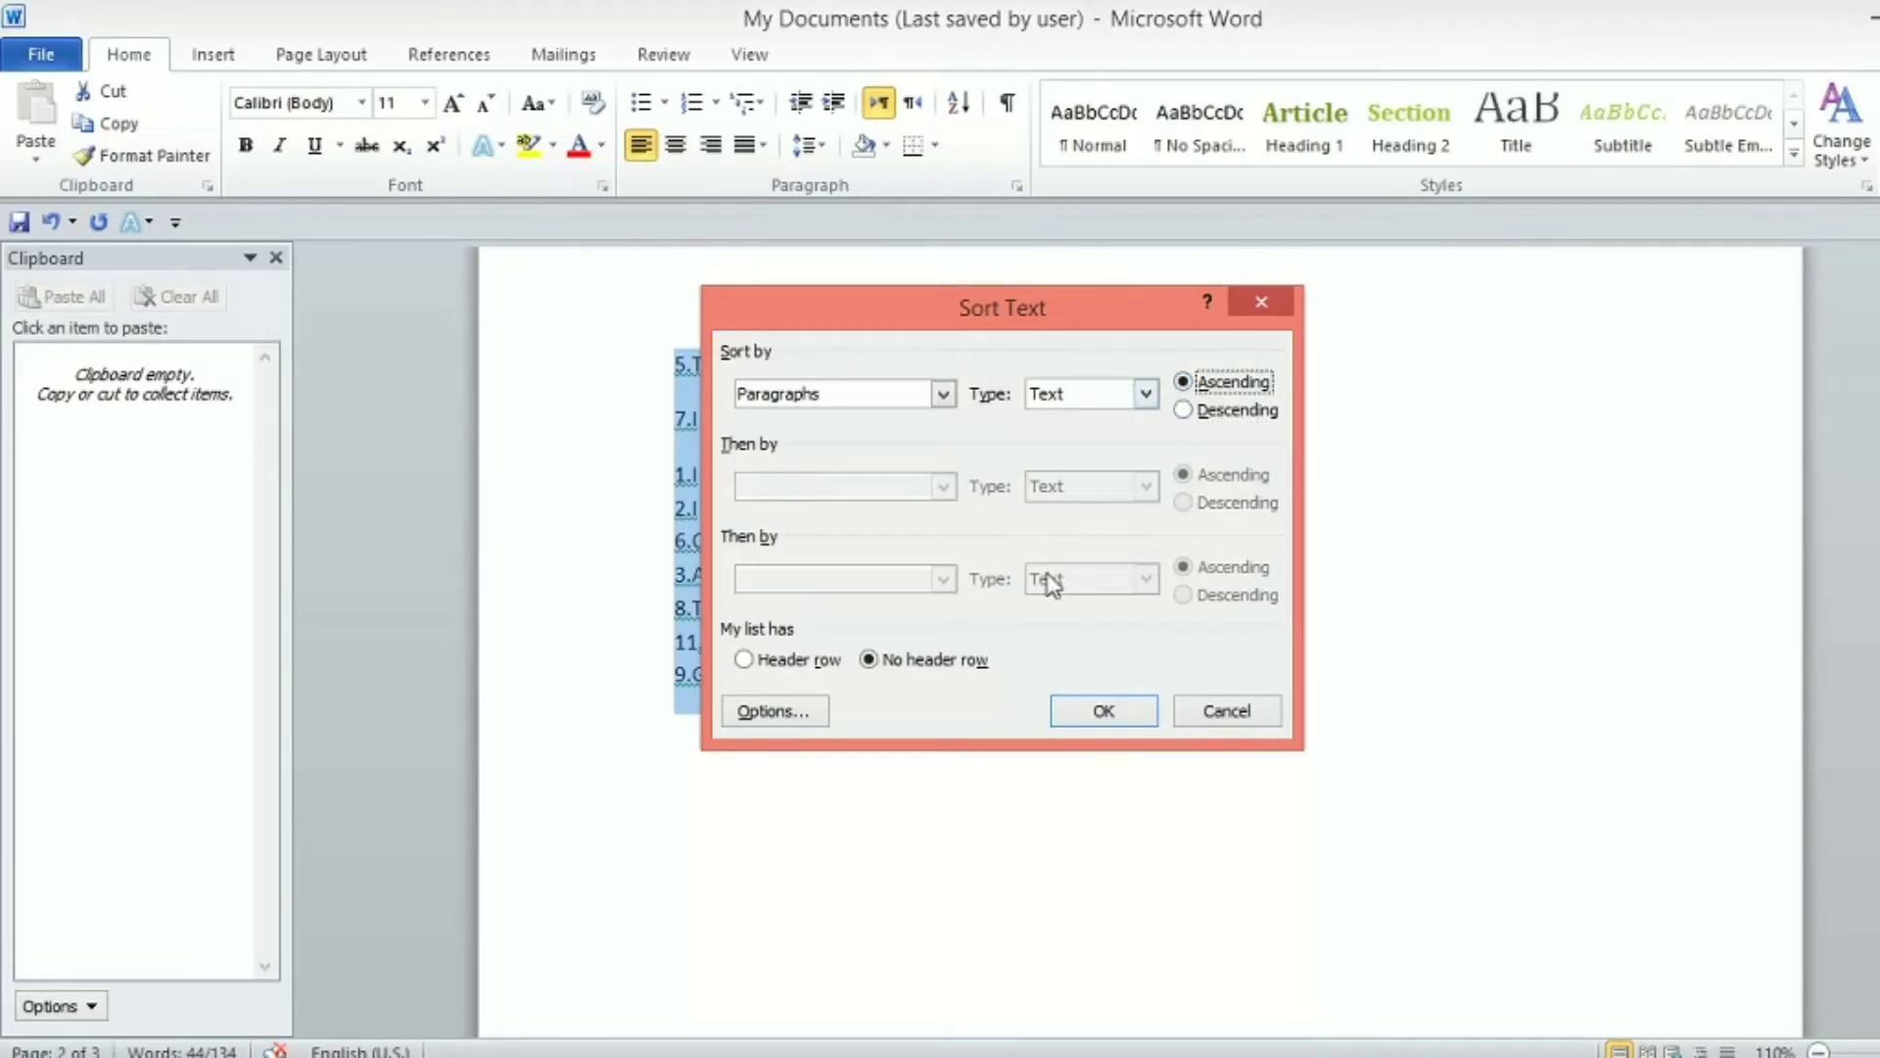
pyautogui.click(1100, 710)
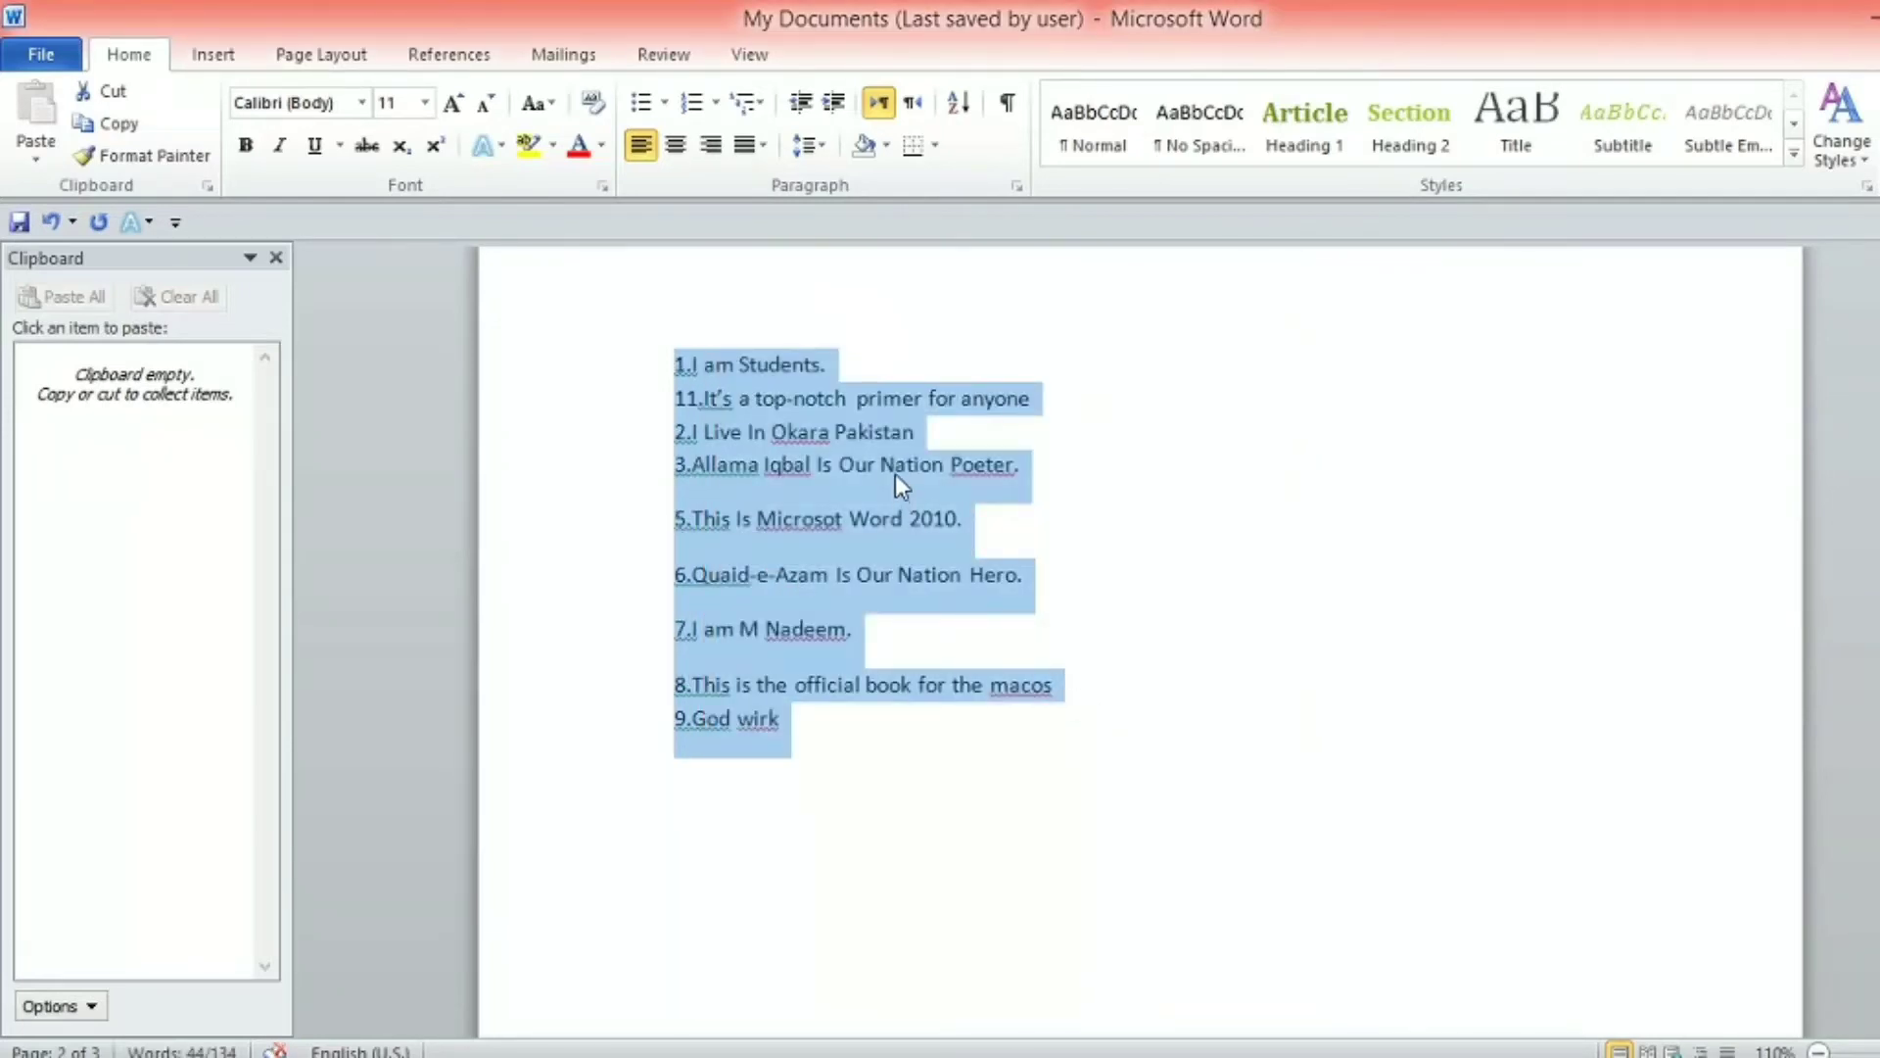
pyautogui.click(895, 474)
# Go down the sorted lines to check the order 1, 11, 2, 3, 5, 6, 7, 8, 9
pyautogui.click(687, 364)
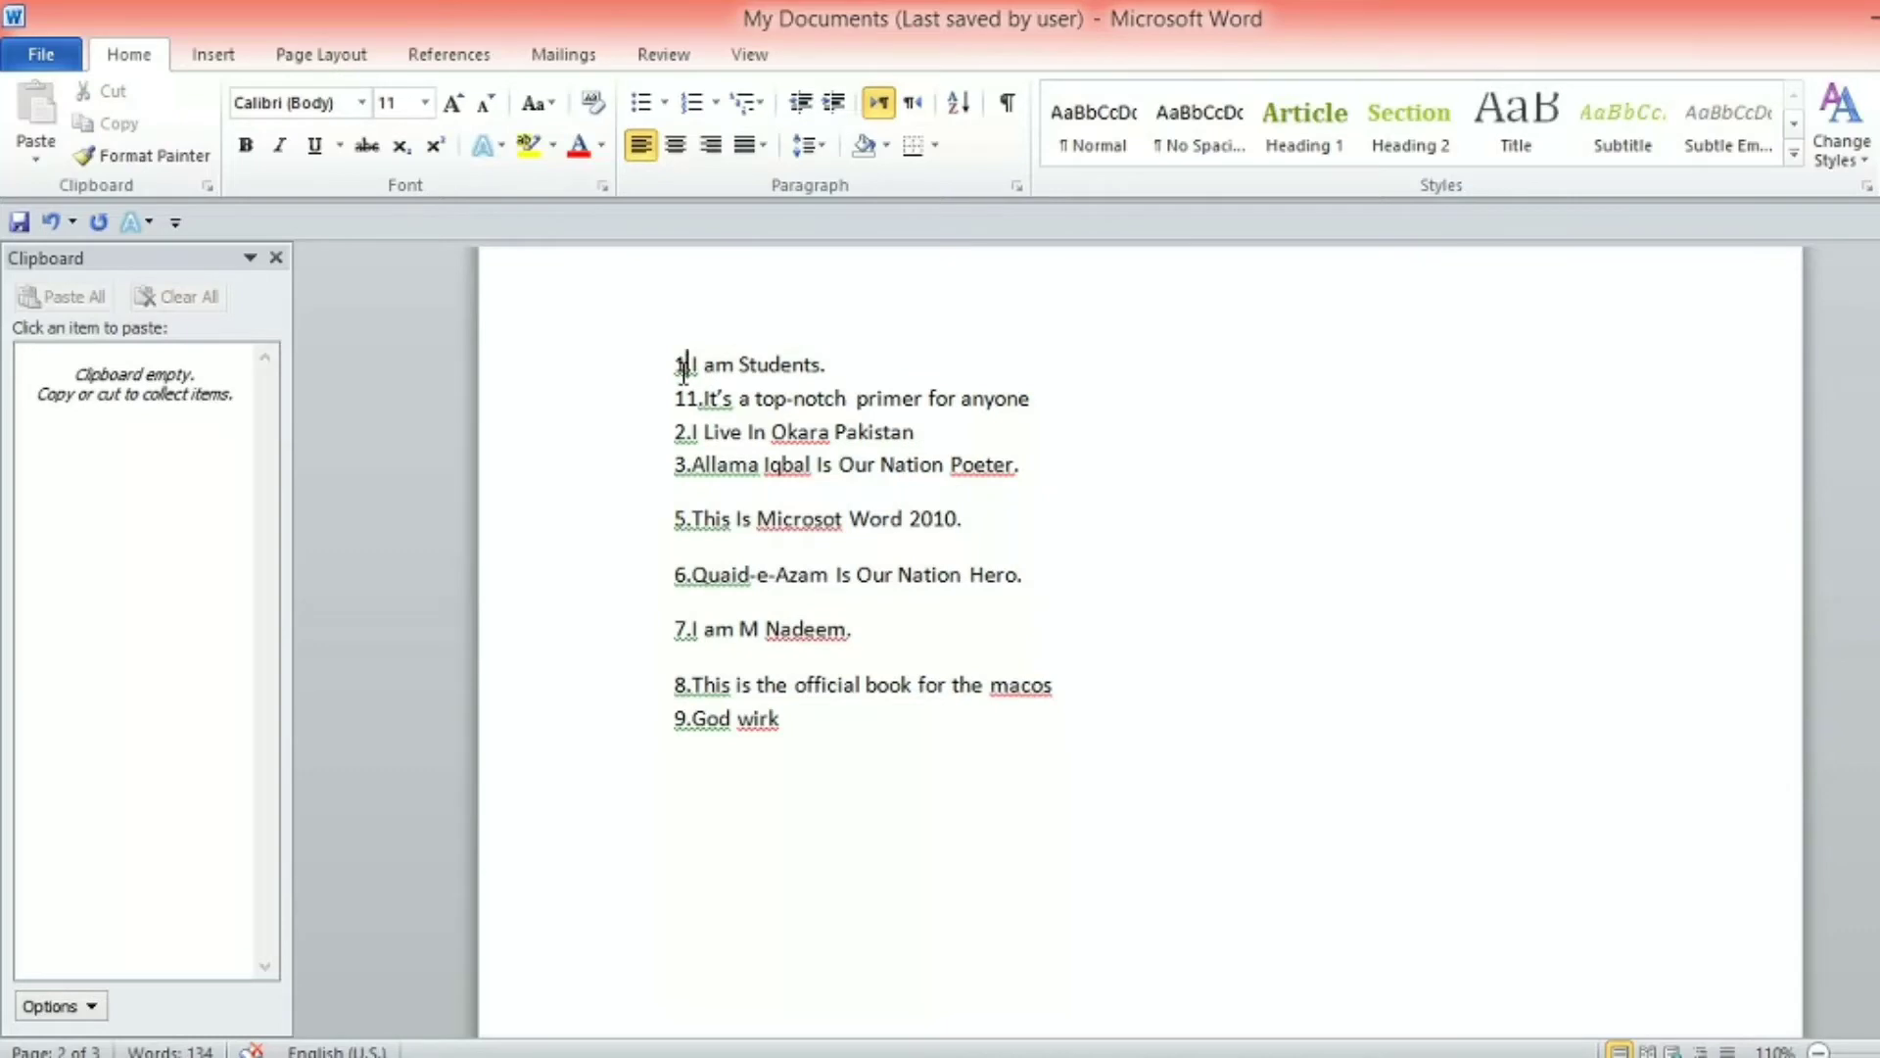
pyautogui.click(688, 431)
pyautogui.click(687, 465)
pyautogui.click(688, 518)
pyautogui.click(688, 574)
pyautogui.click(689, 629)
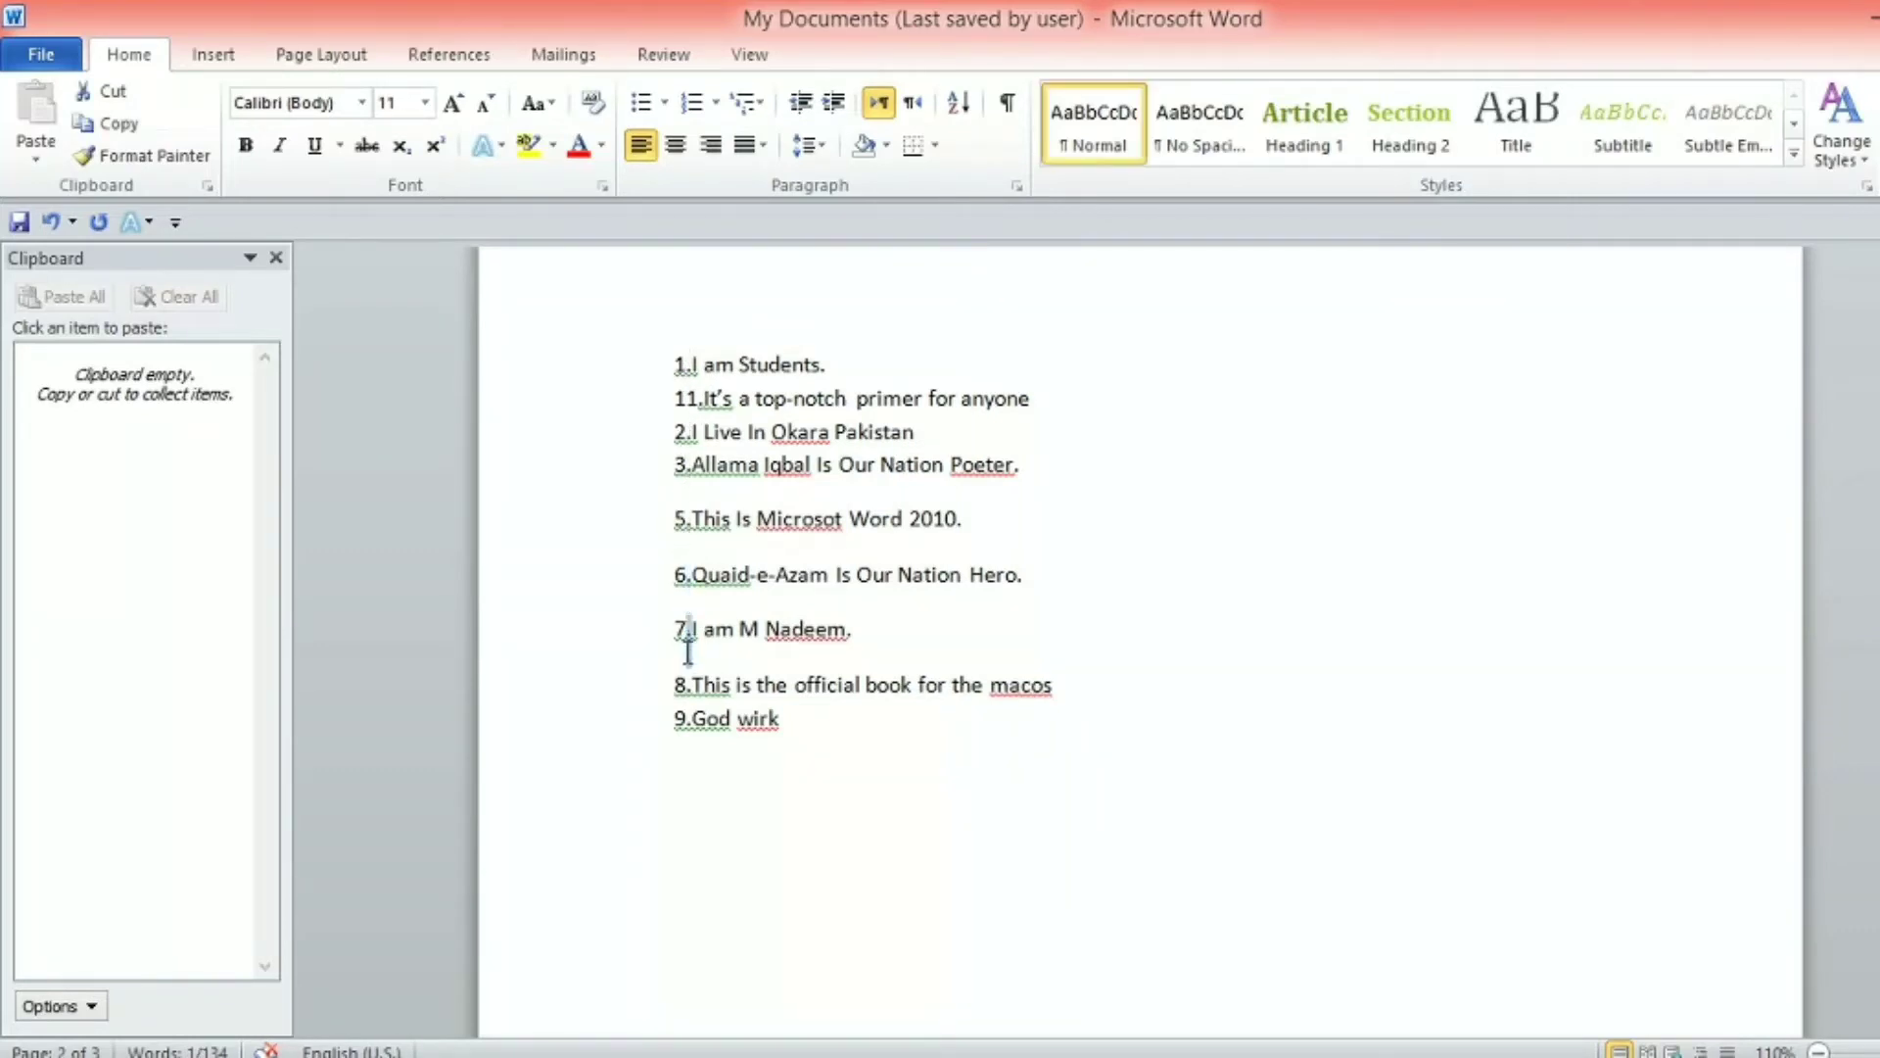
pyautogui.click(687, 685)
# Select the whole list from line 1 down to 9.God wirk
pyautogui.click(758, 519)
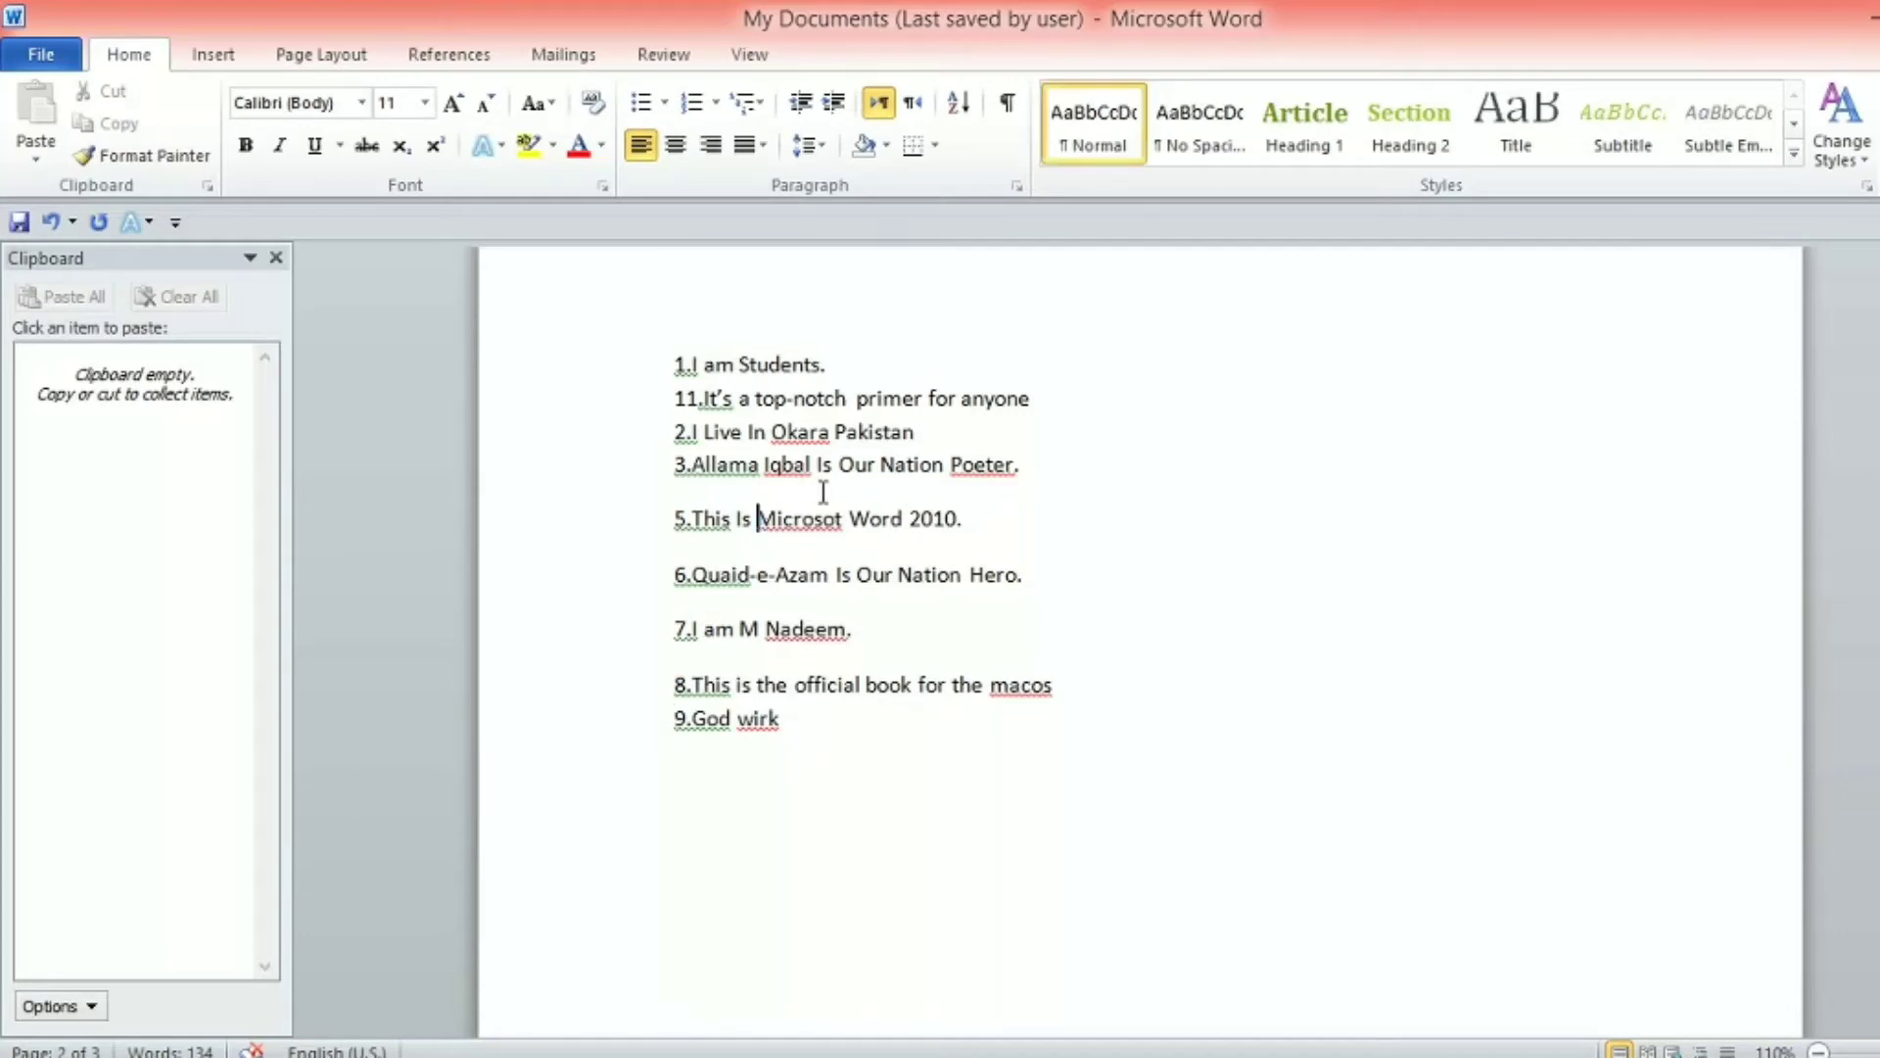
pyautogui.click(768, 432)
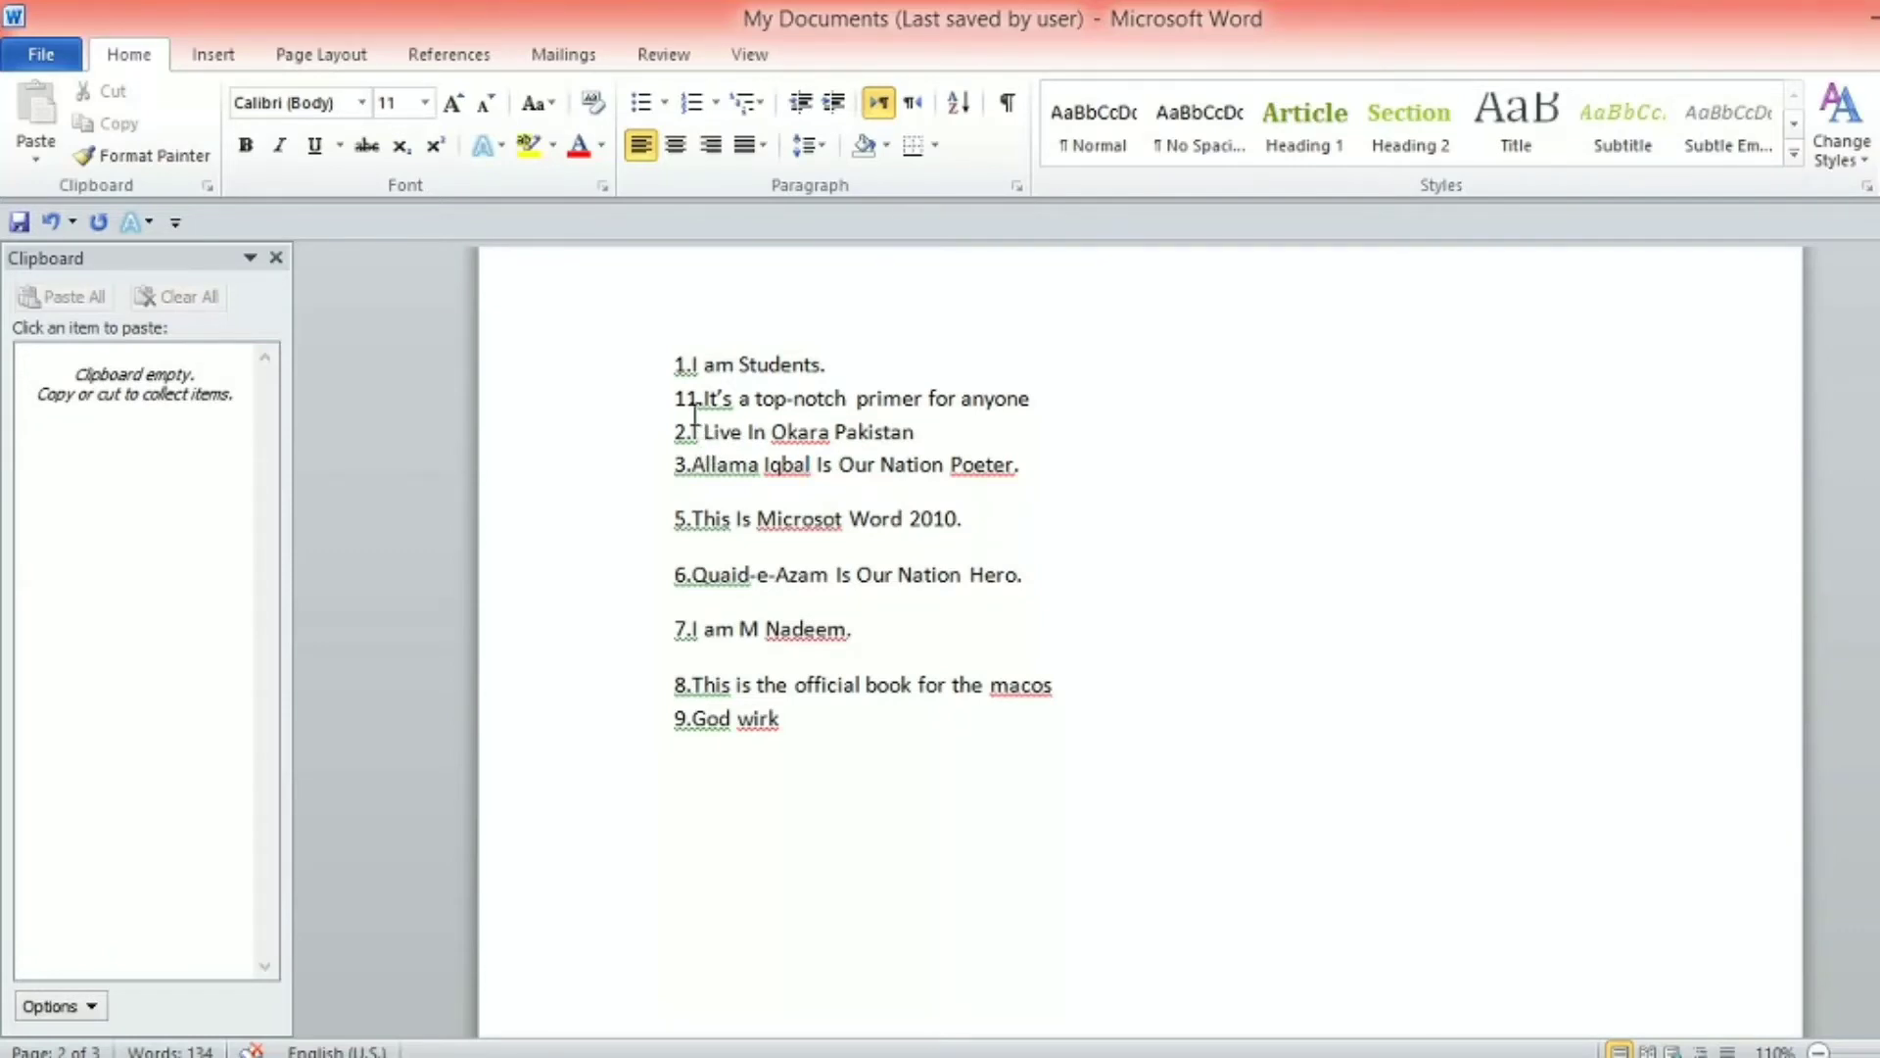
pyautogui.moveTo(674, 366)
pyautogui.mouseDown()
pyautogui.moveTo(795, 678)
pyautogui.moveTo(783, 715)
pyautogui.mouseUp()
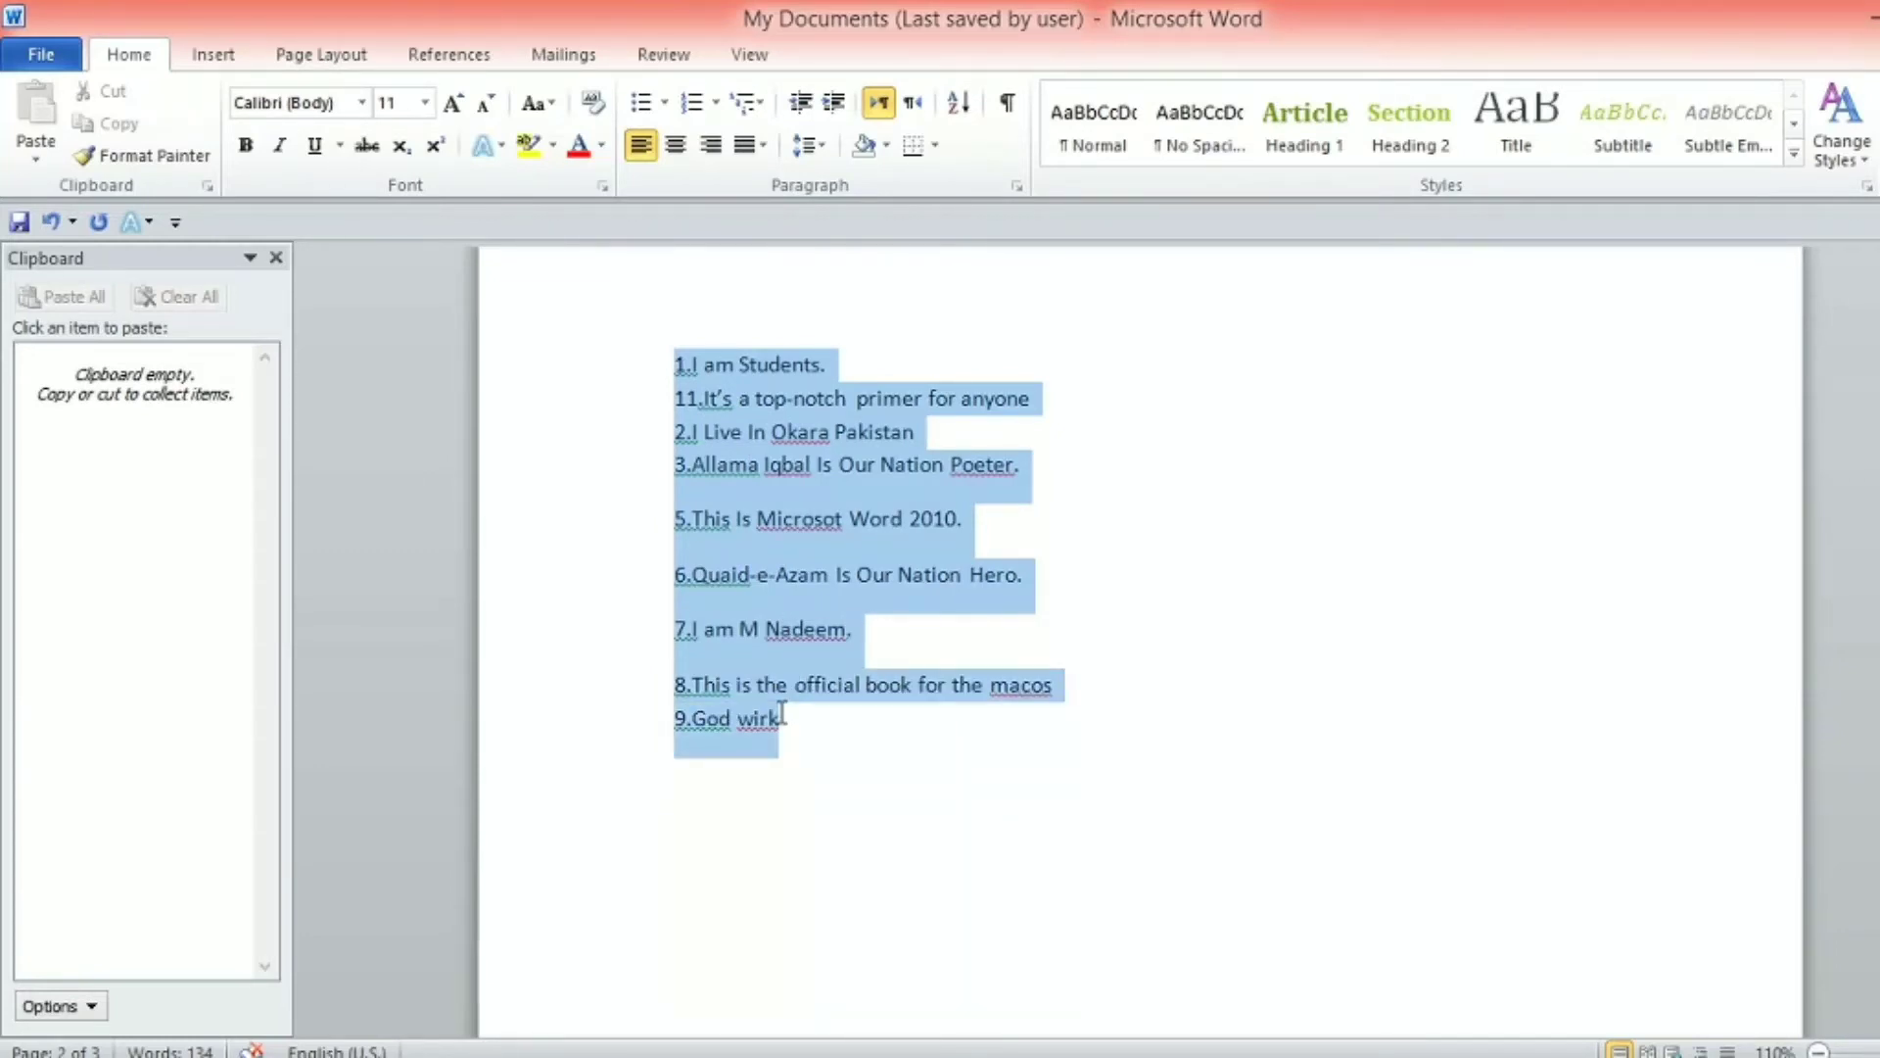
pyautogui.moveTo(783, 715); pyautogui.dragTo(783, 715)
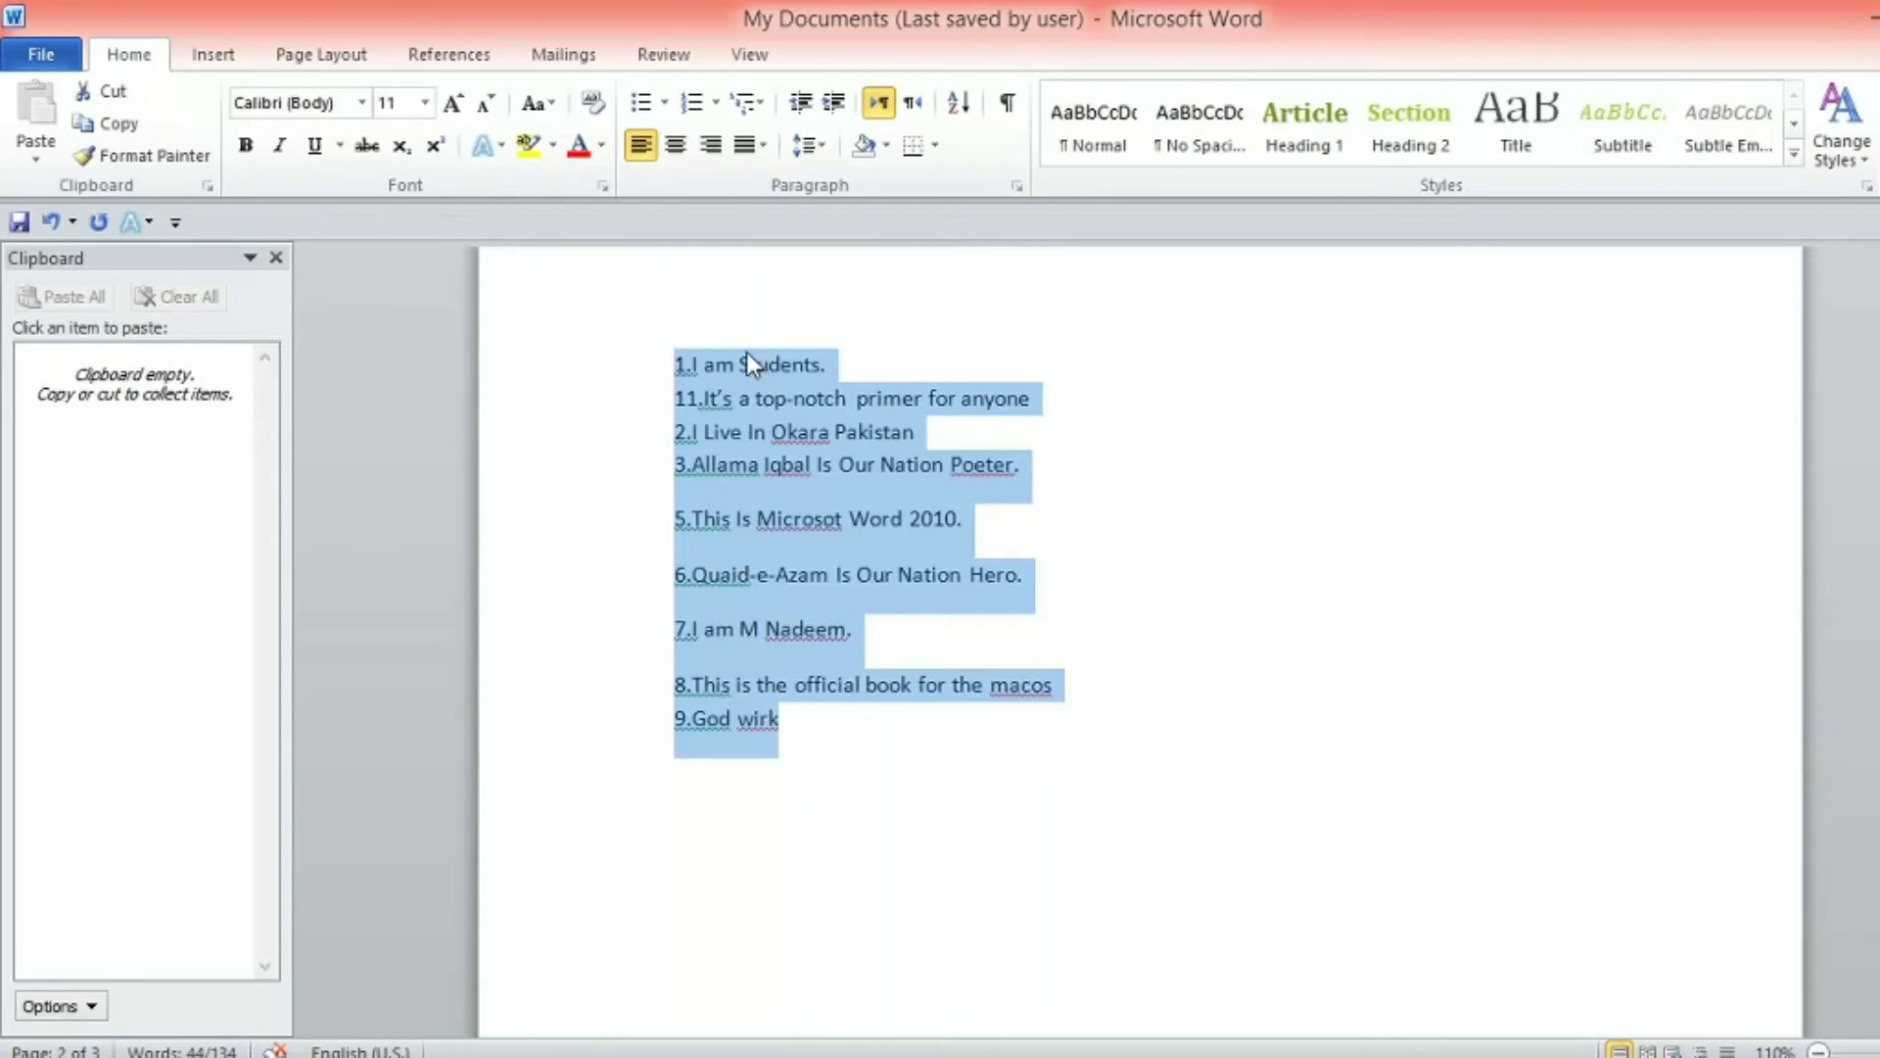
# Undo the last sort, reselect the list and sort it in descending order
pyautogui.hotkey('ctrl', 'z')
pyautogui.click(755, 419)
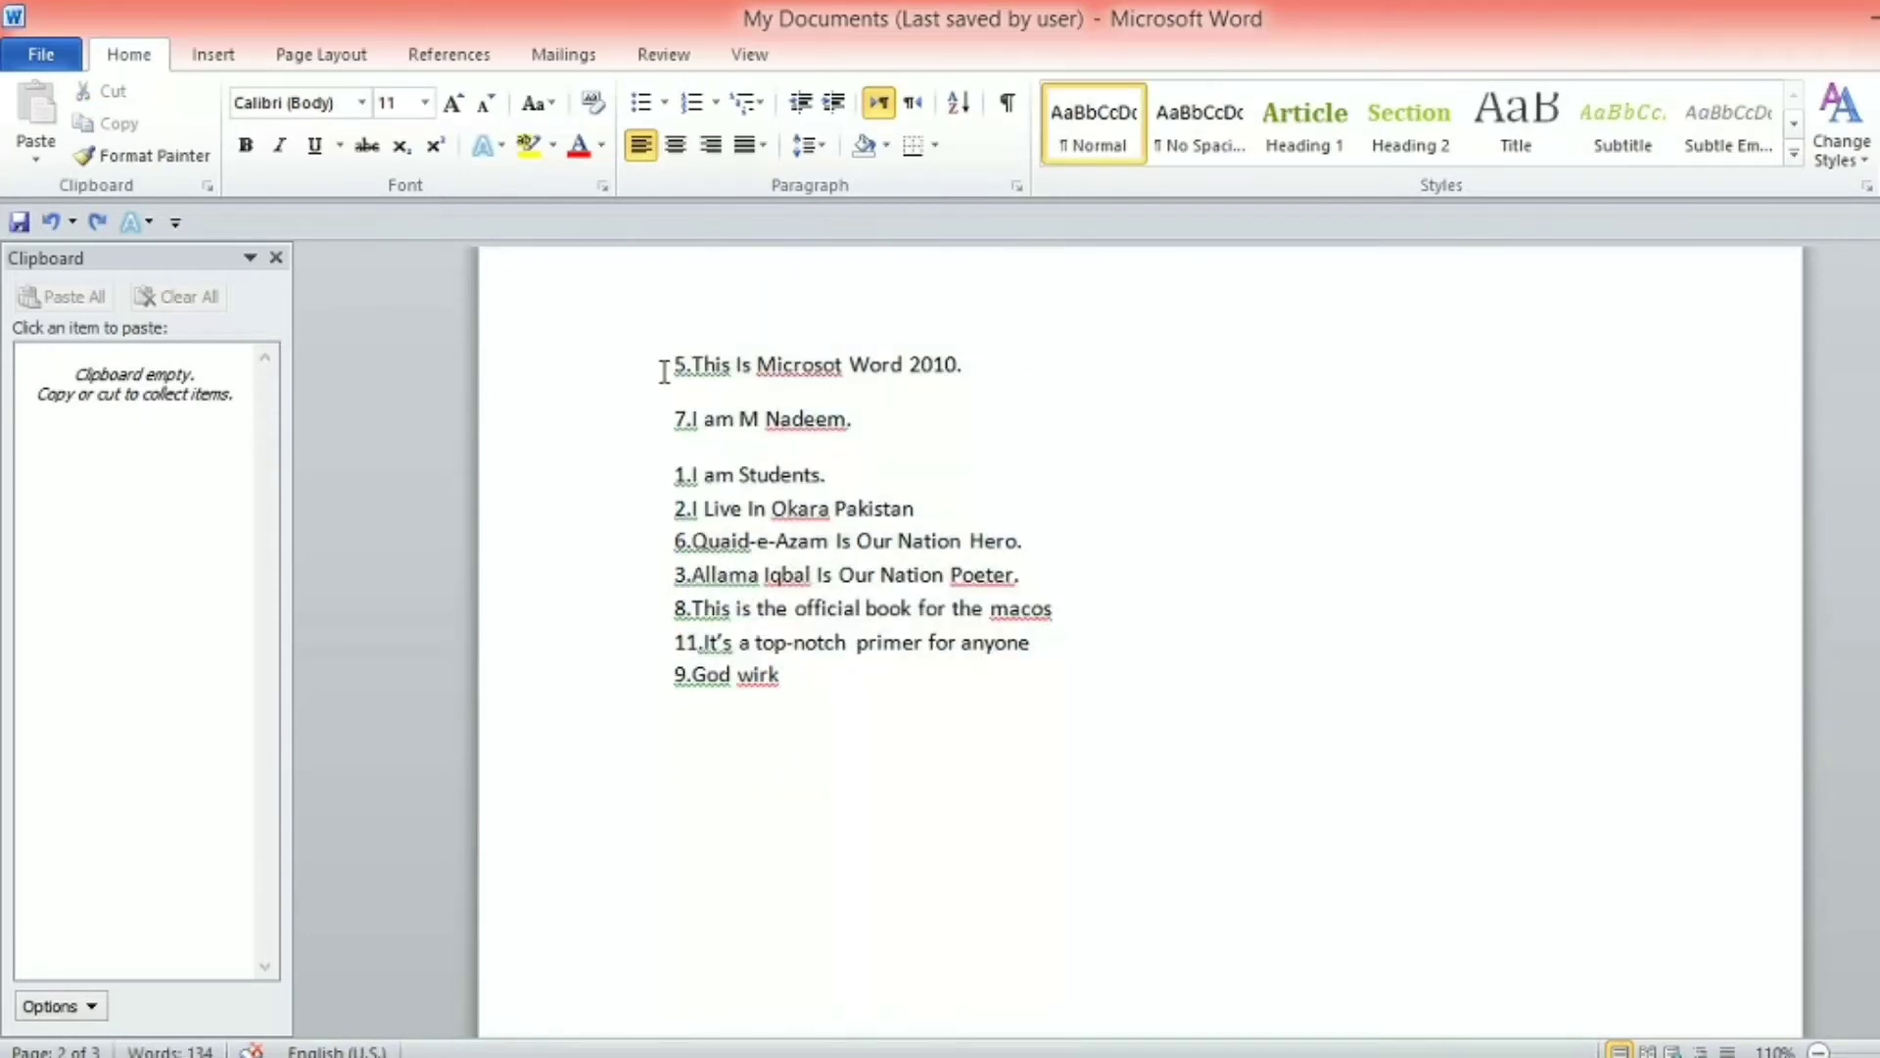
pyautogui.moveTo(664, 368); pyautogui.dragTo(805, 672)
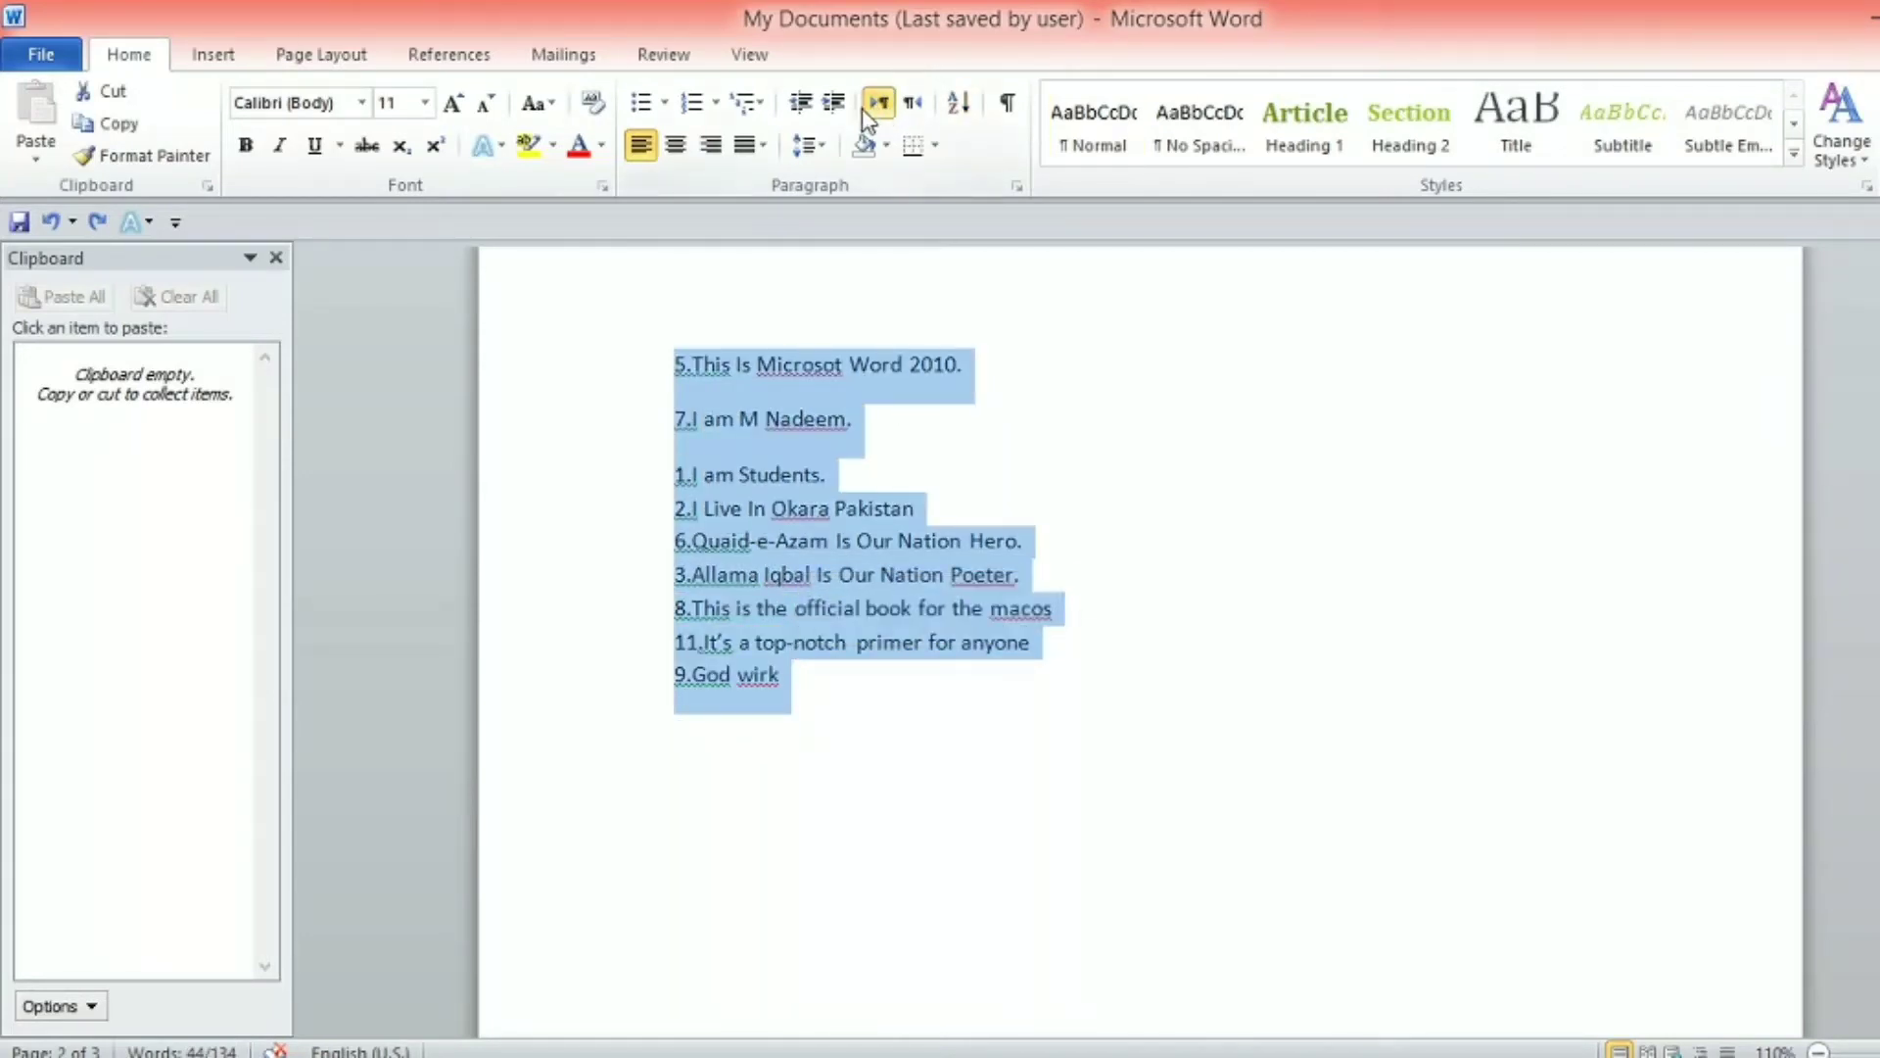
pyautogui.click(959, 102)
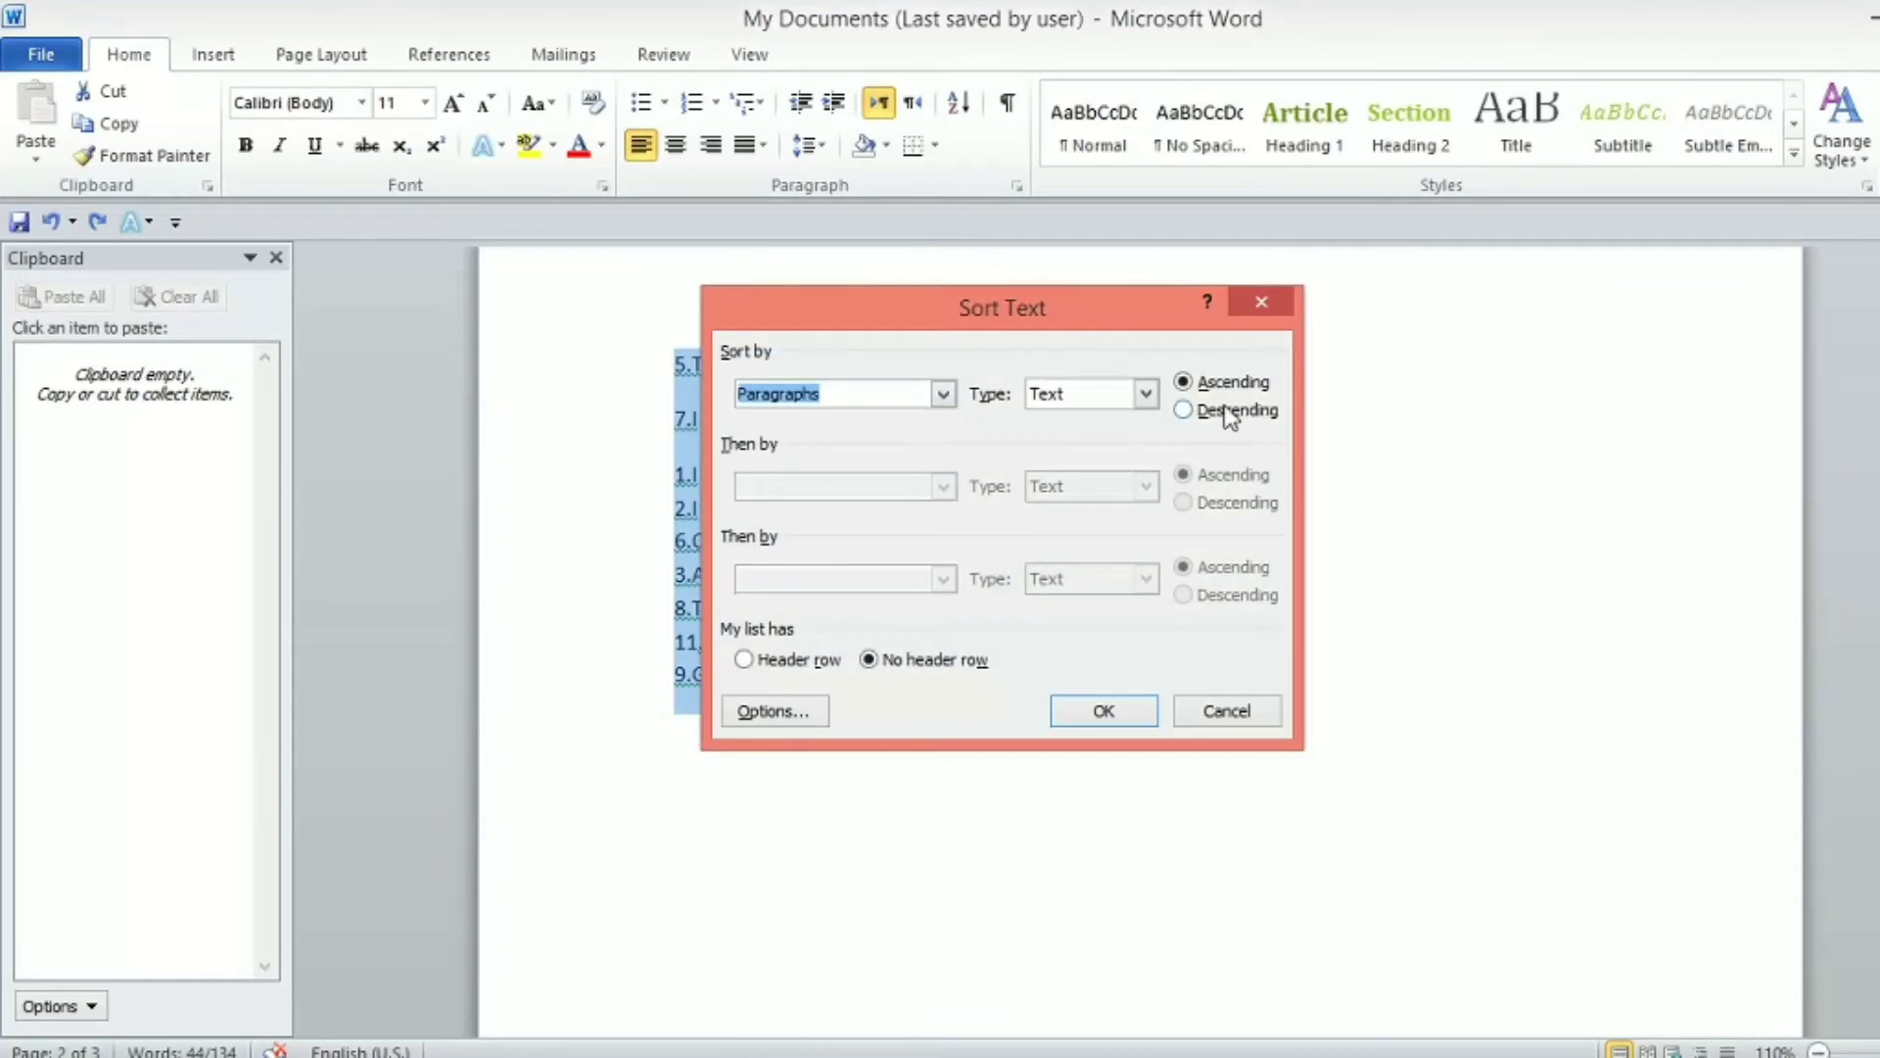
pyautogui.click(1185, 410)
pyautogui.click(1095, 712)
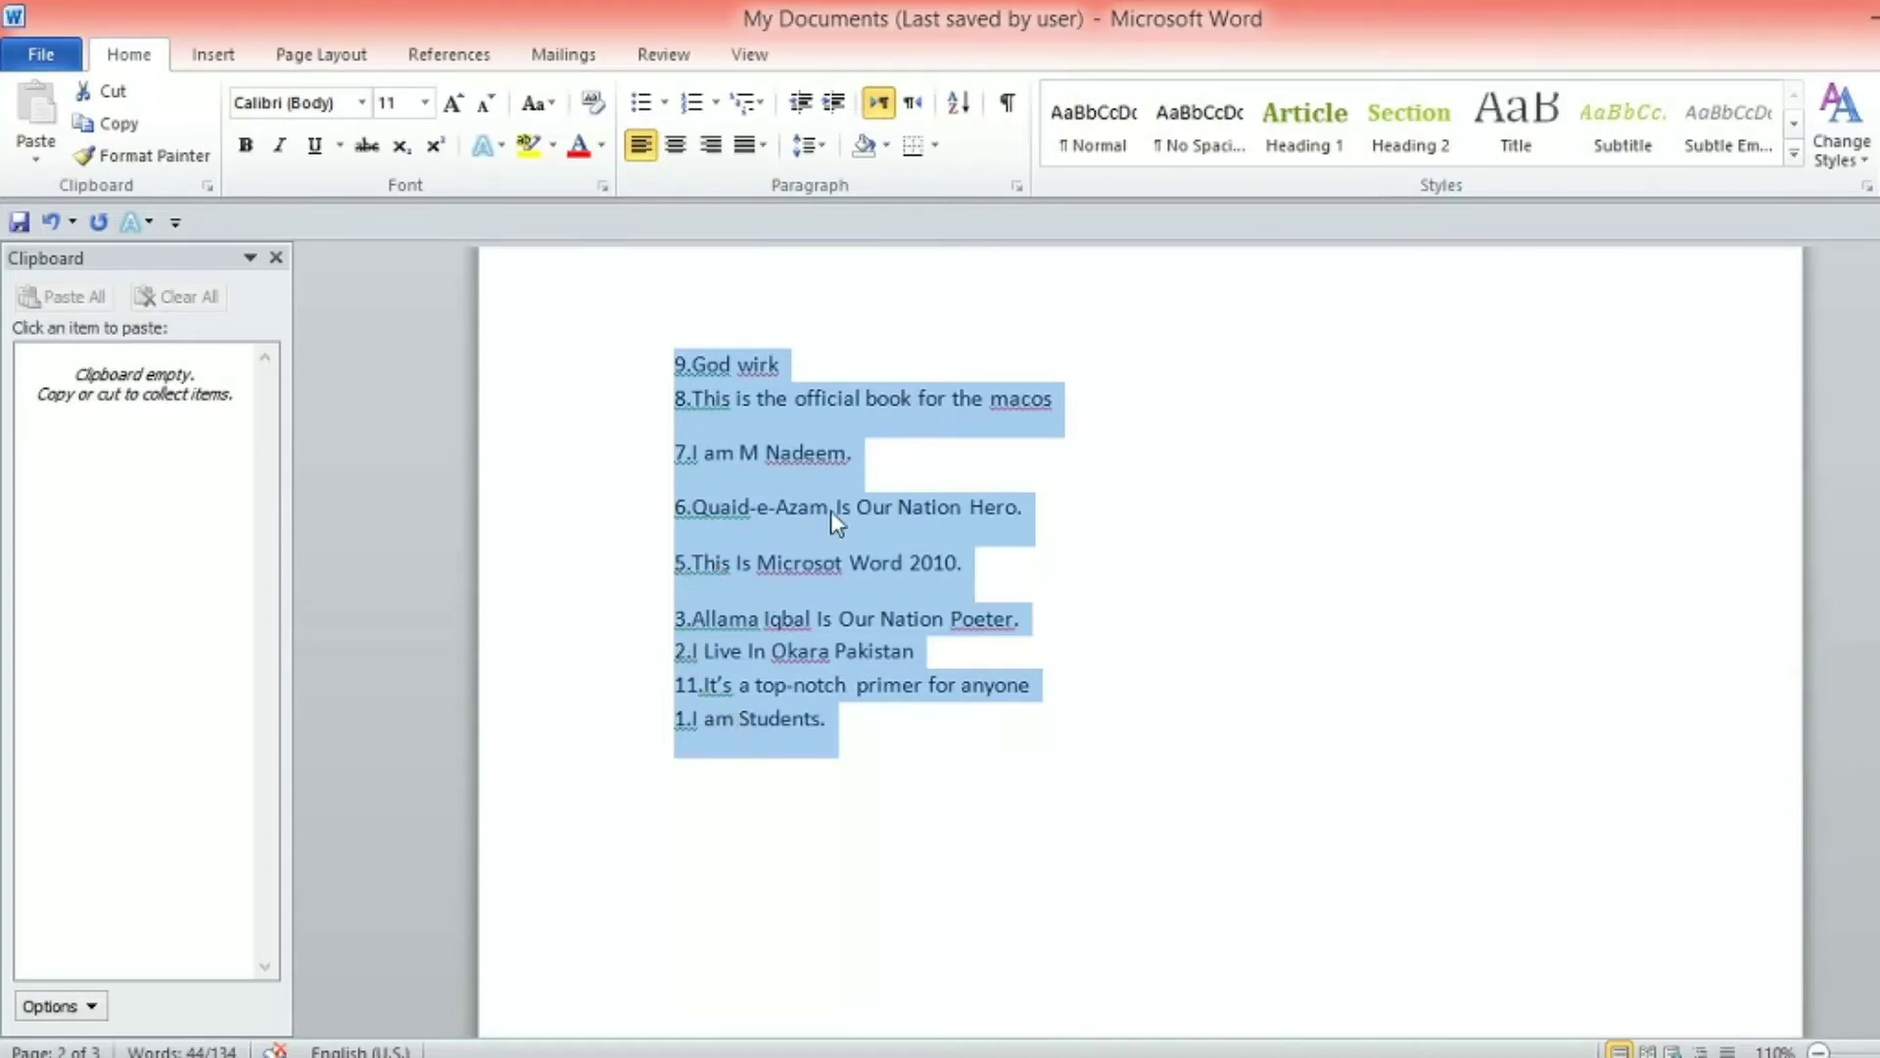
pyautogui.click(872, 364)
# Reselect the list and sort it ascending again to 1, 11, 2, 3, 5, 6, 7, 8, 9
pyautogui.moveTo(667, 362); pyautogui.dragTo(815, 745)
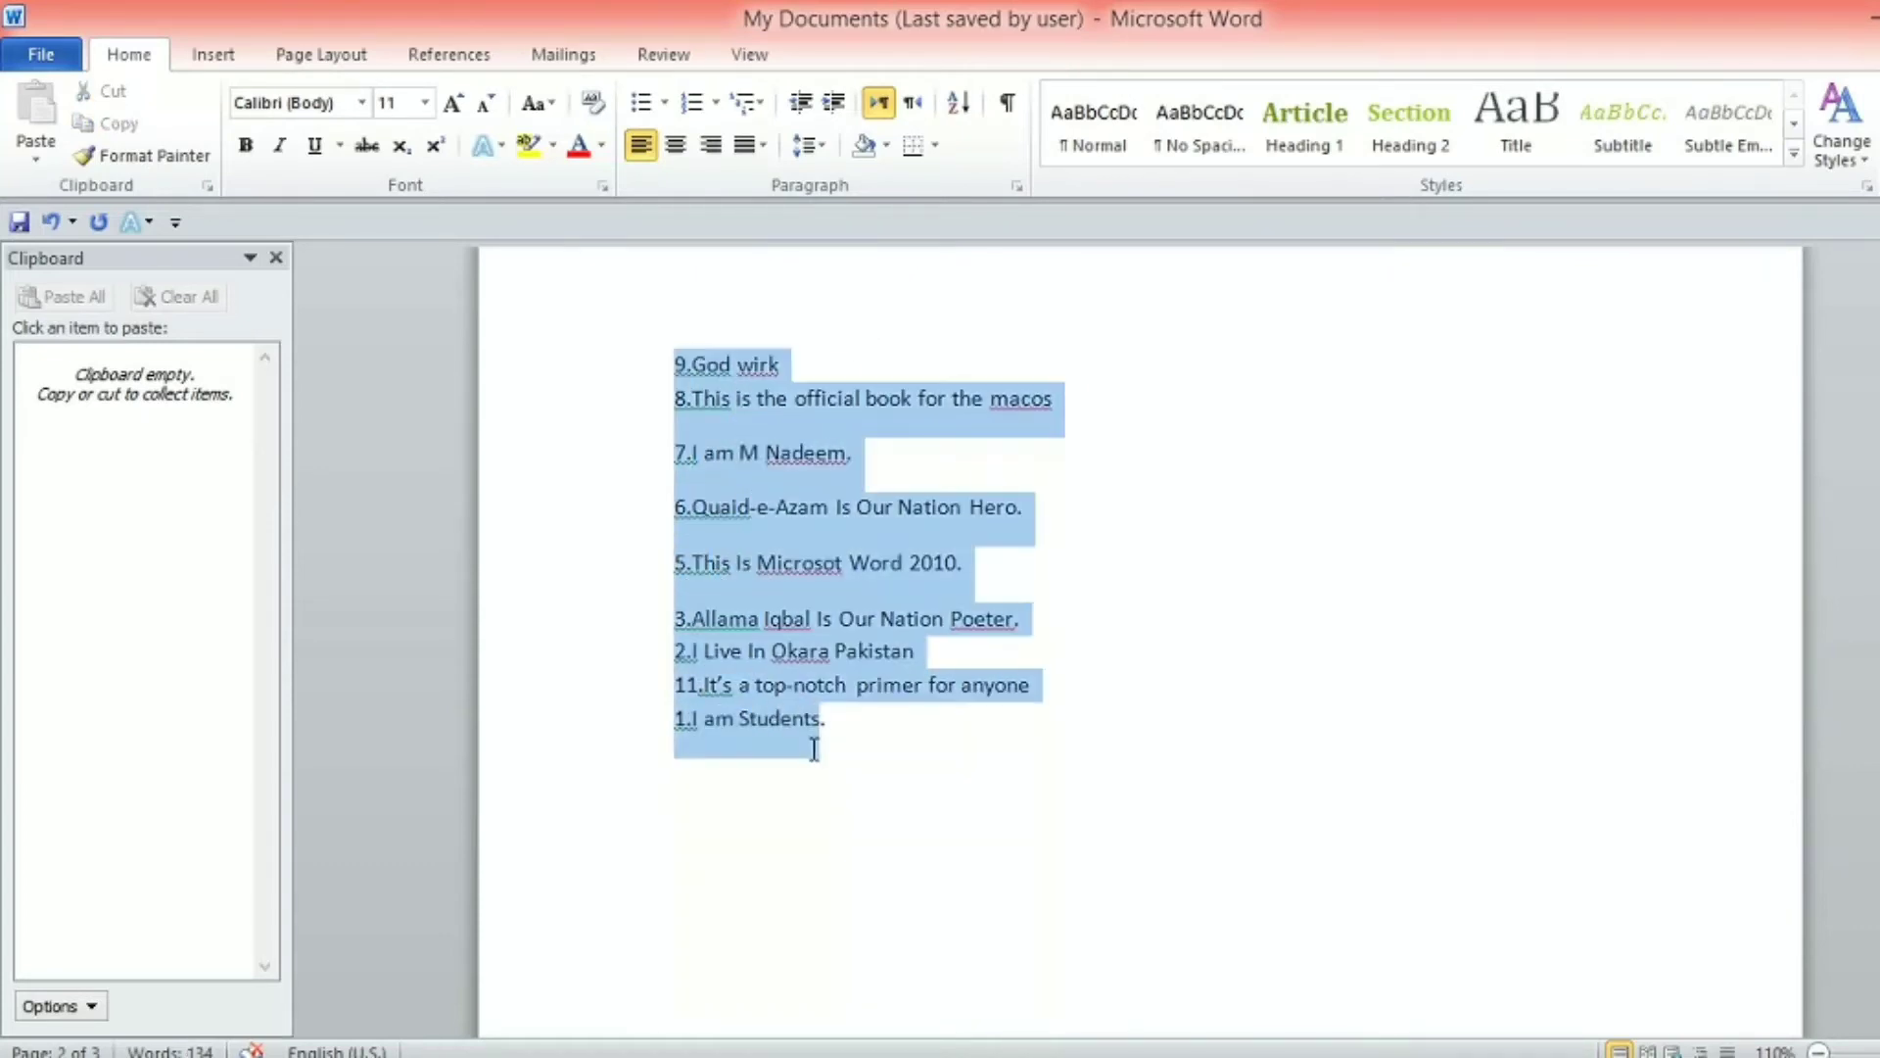
pyautogui.click(959, 102)
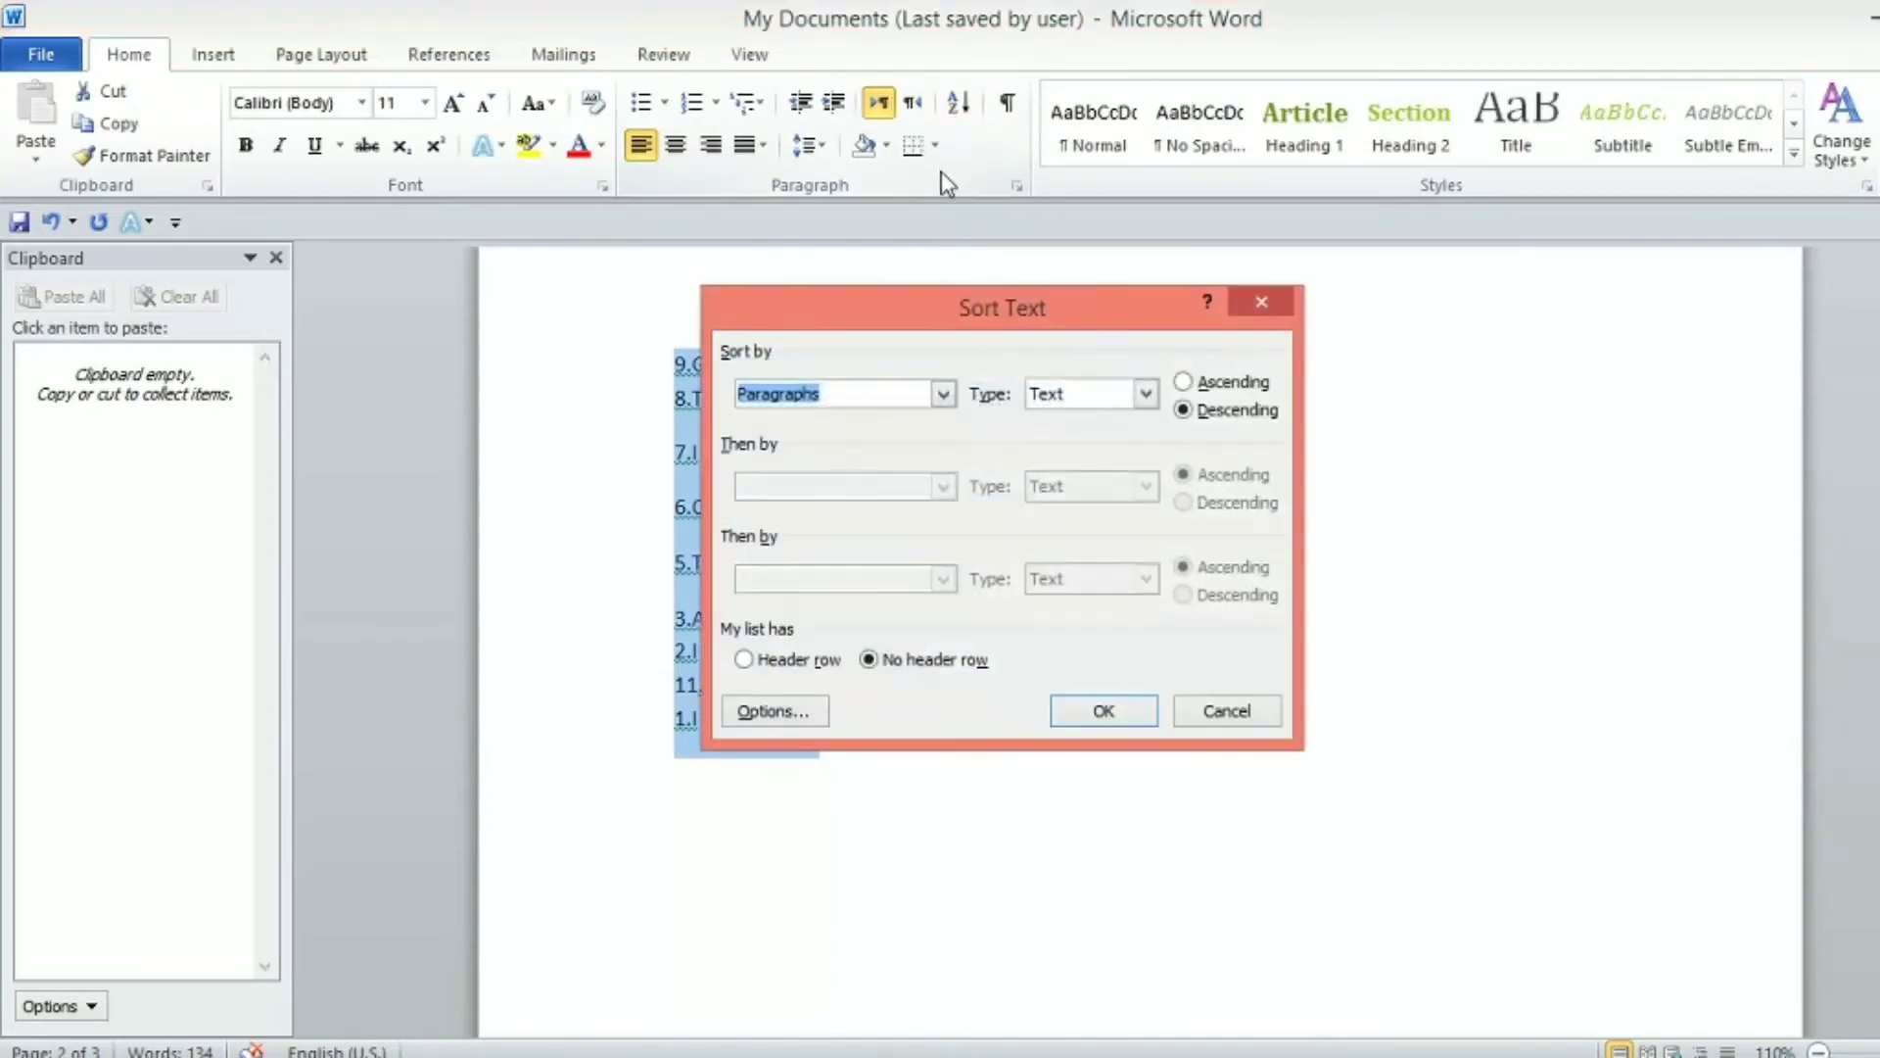
pyautogui.click(1182, 381)
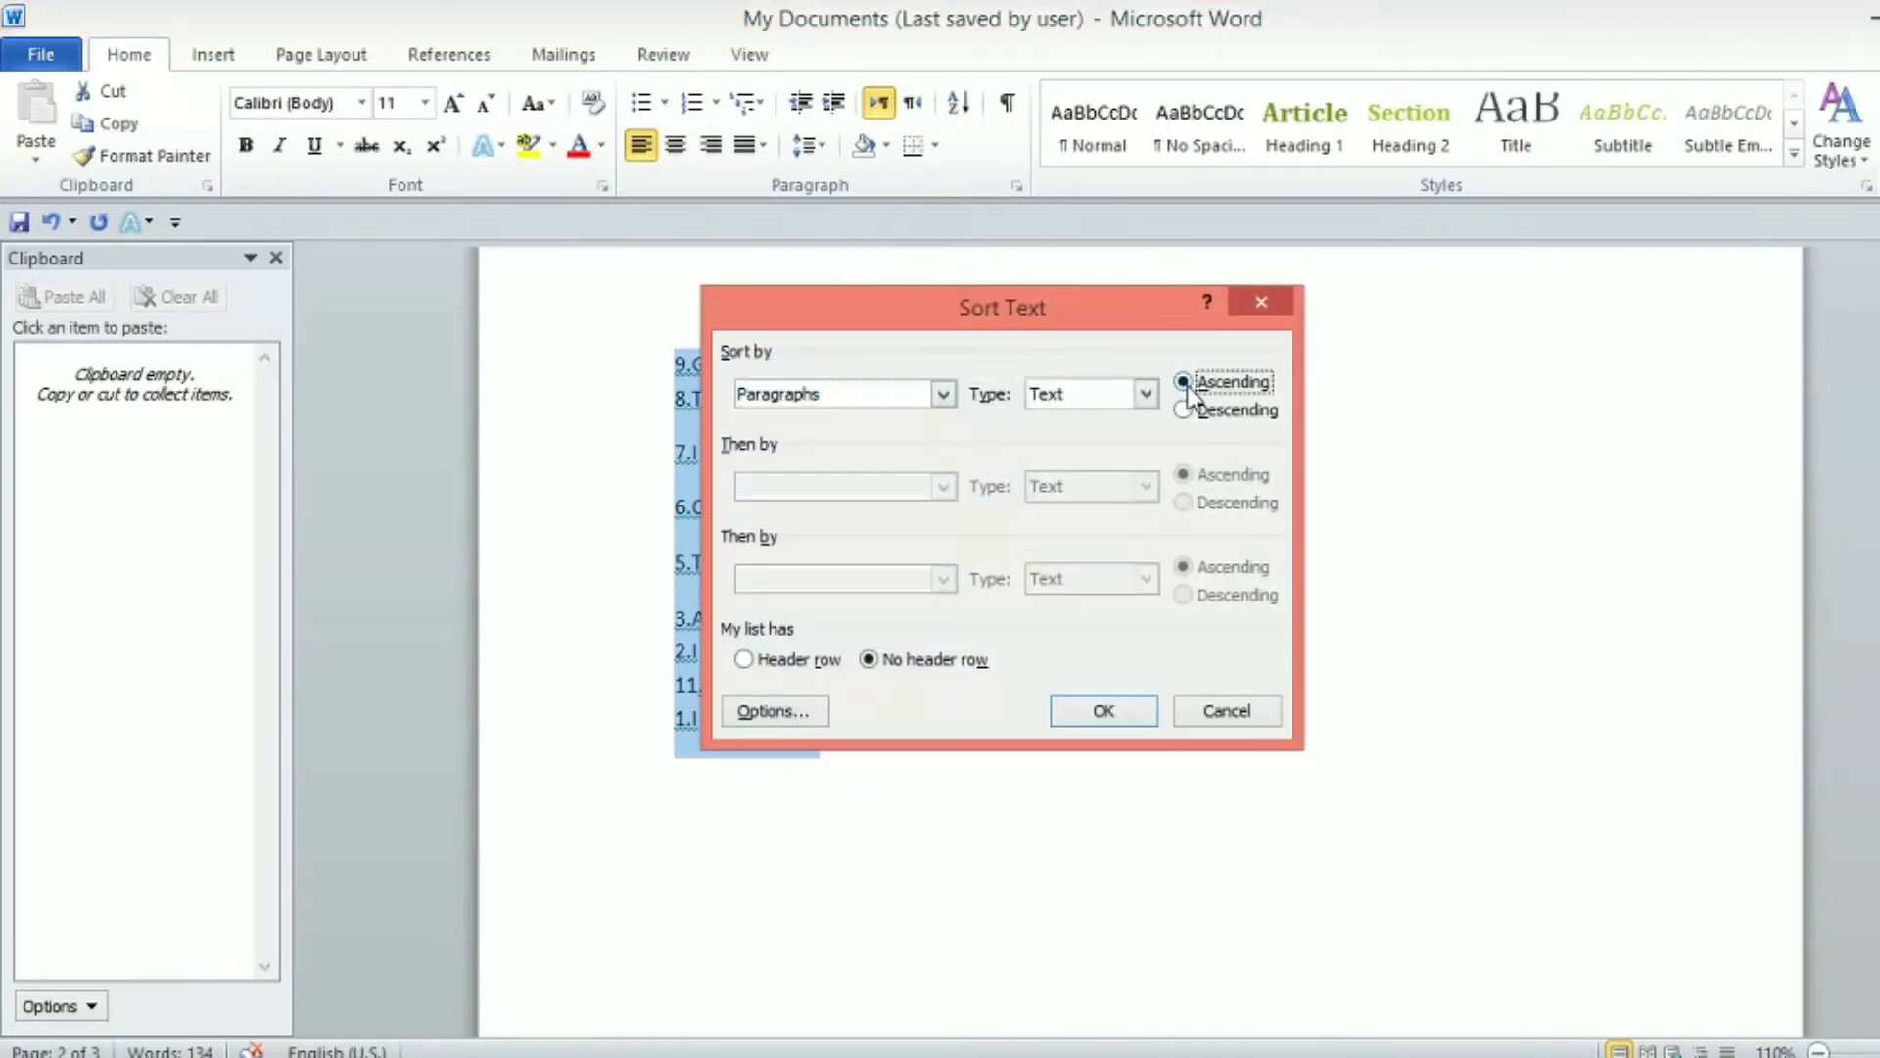
pyautogui.click(1104, 709)
pyautogui.click(1097, 617)
# Replace the number prefixes on the first three lines with g, O and T
pyautogui.moveTo(690, 364); pyautogui.dragTo(658, 367)
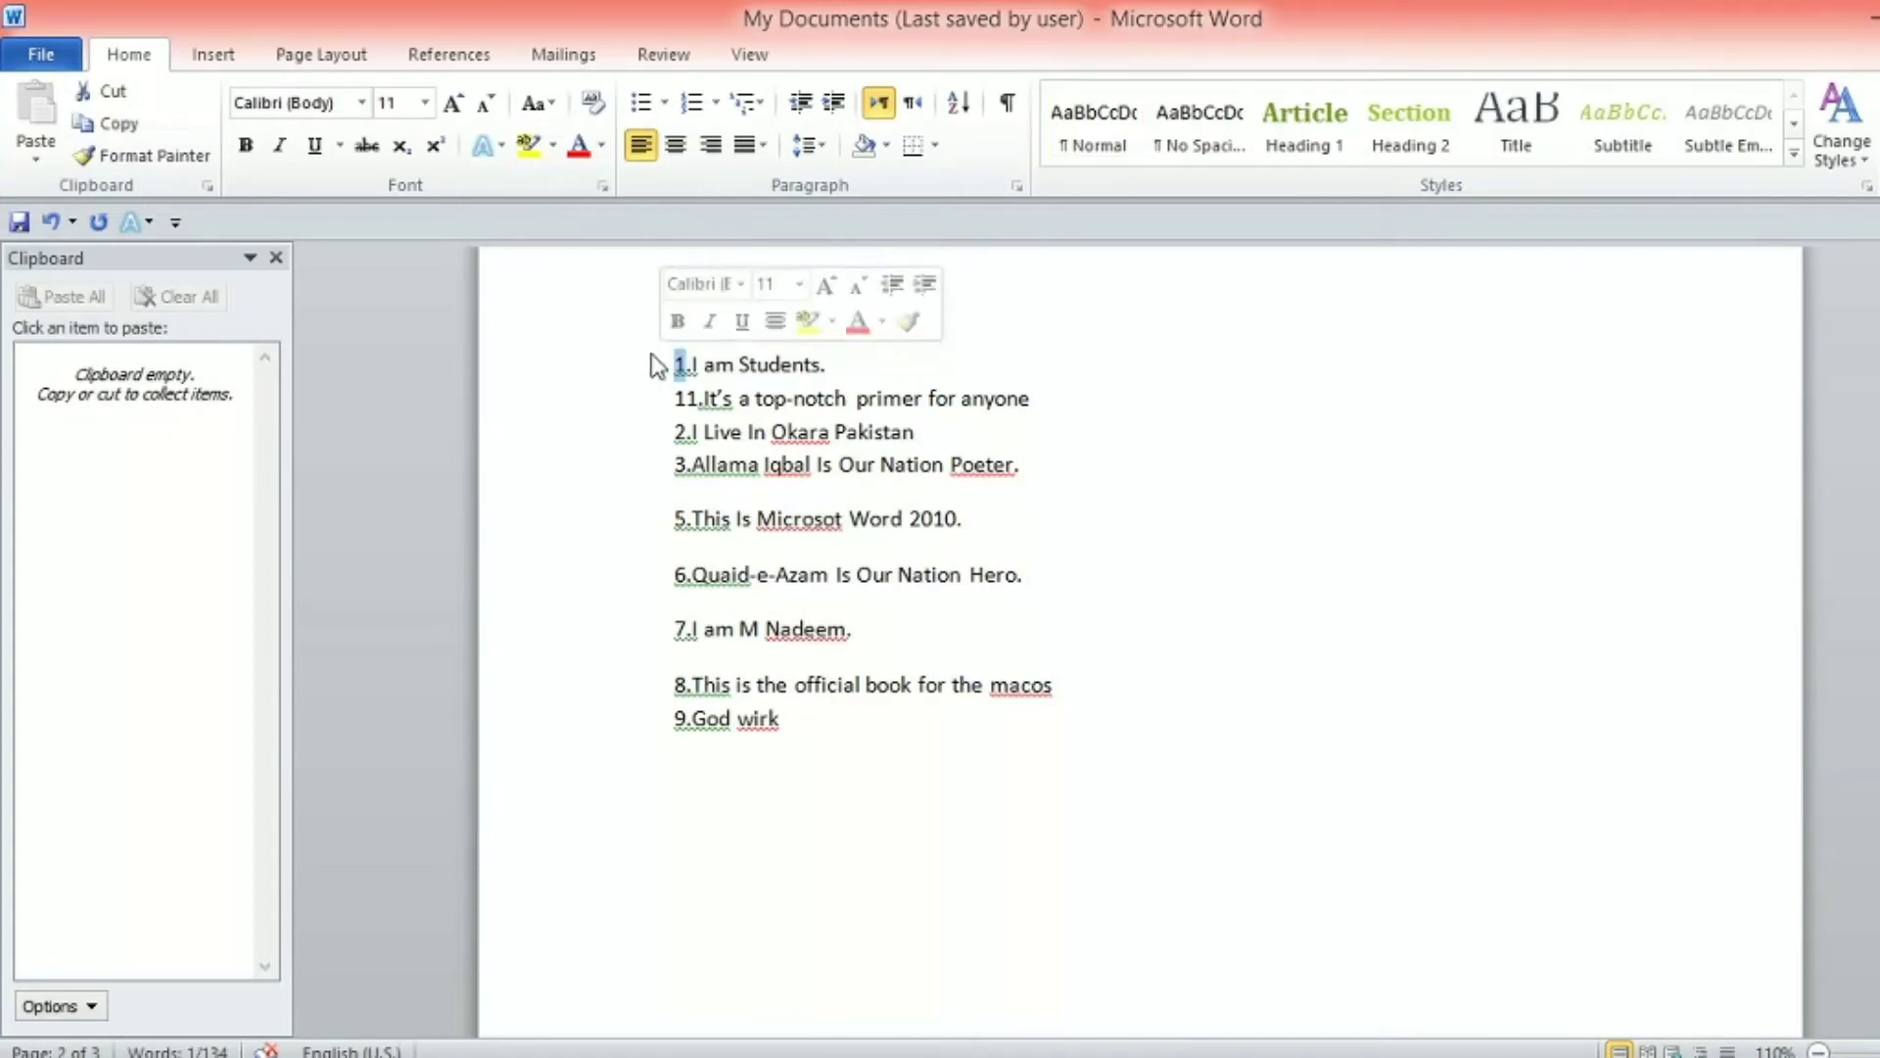
pyautogui.write('g')
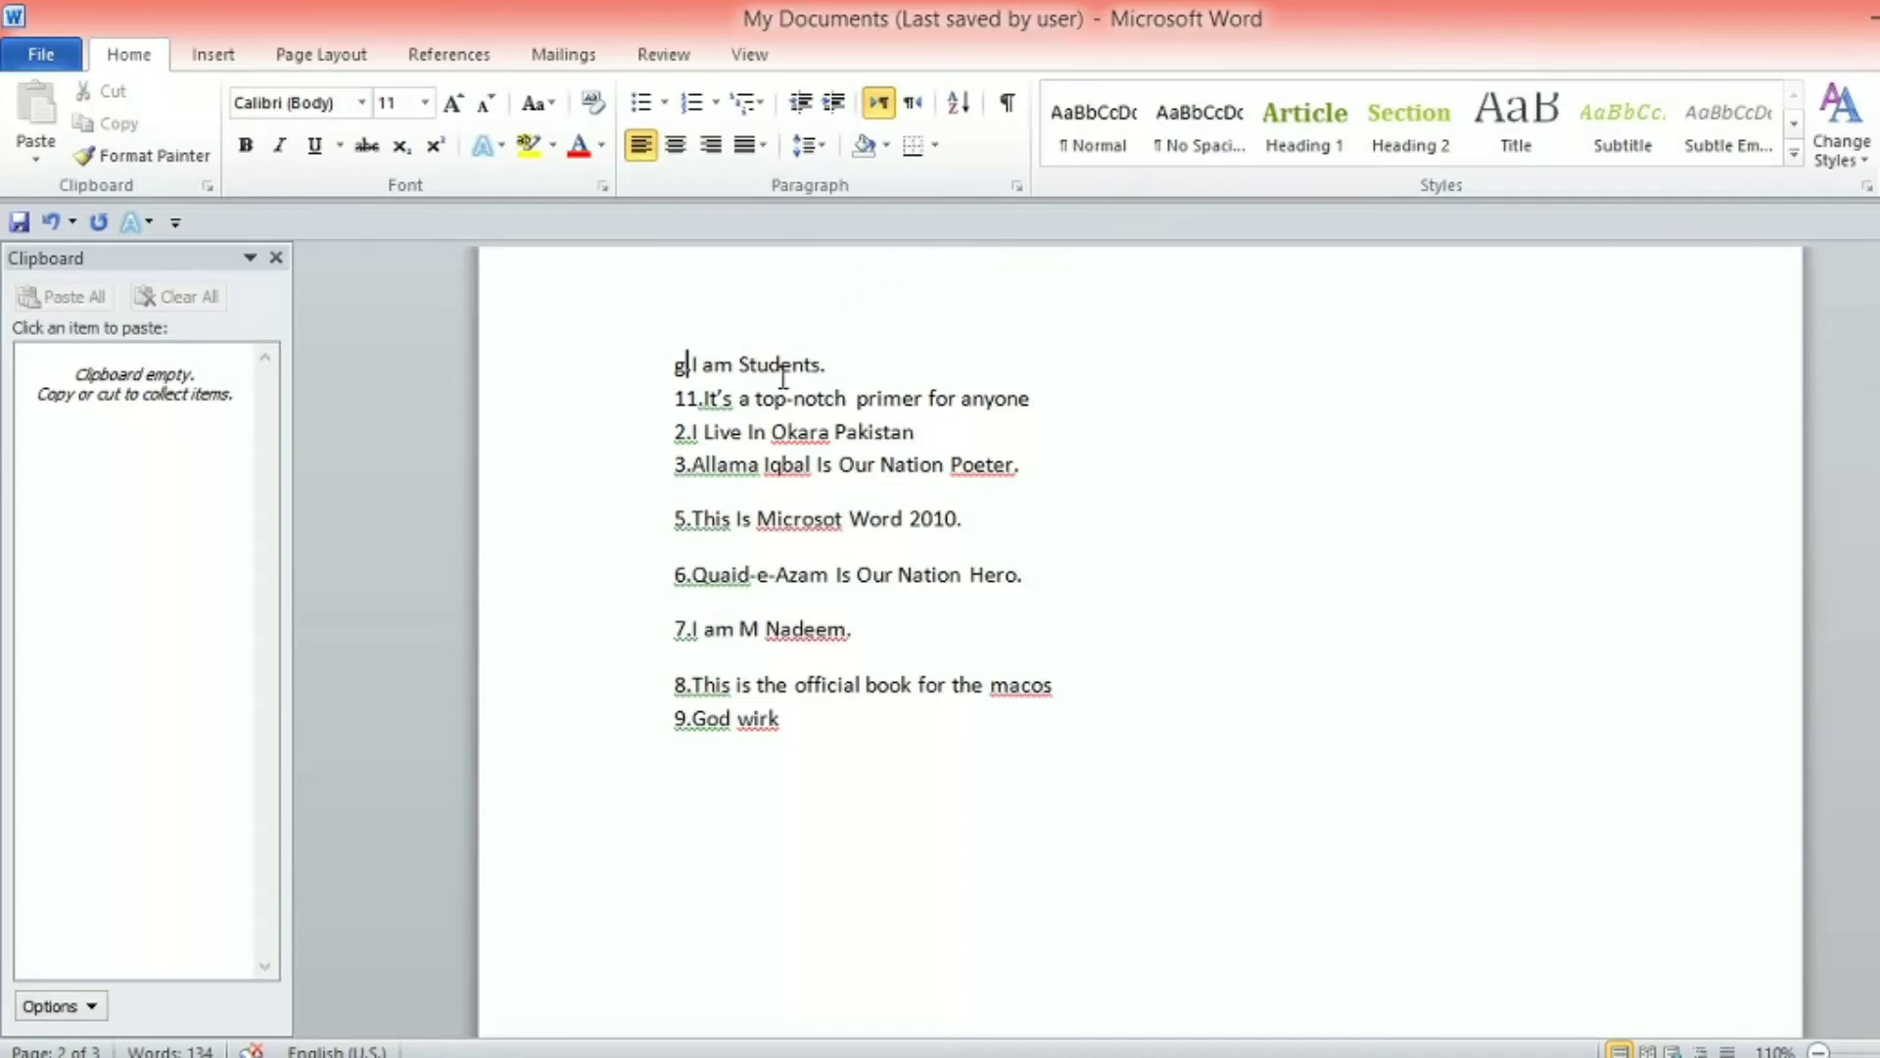
pyautogui.press('BackSpace')
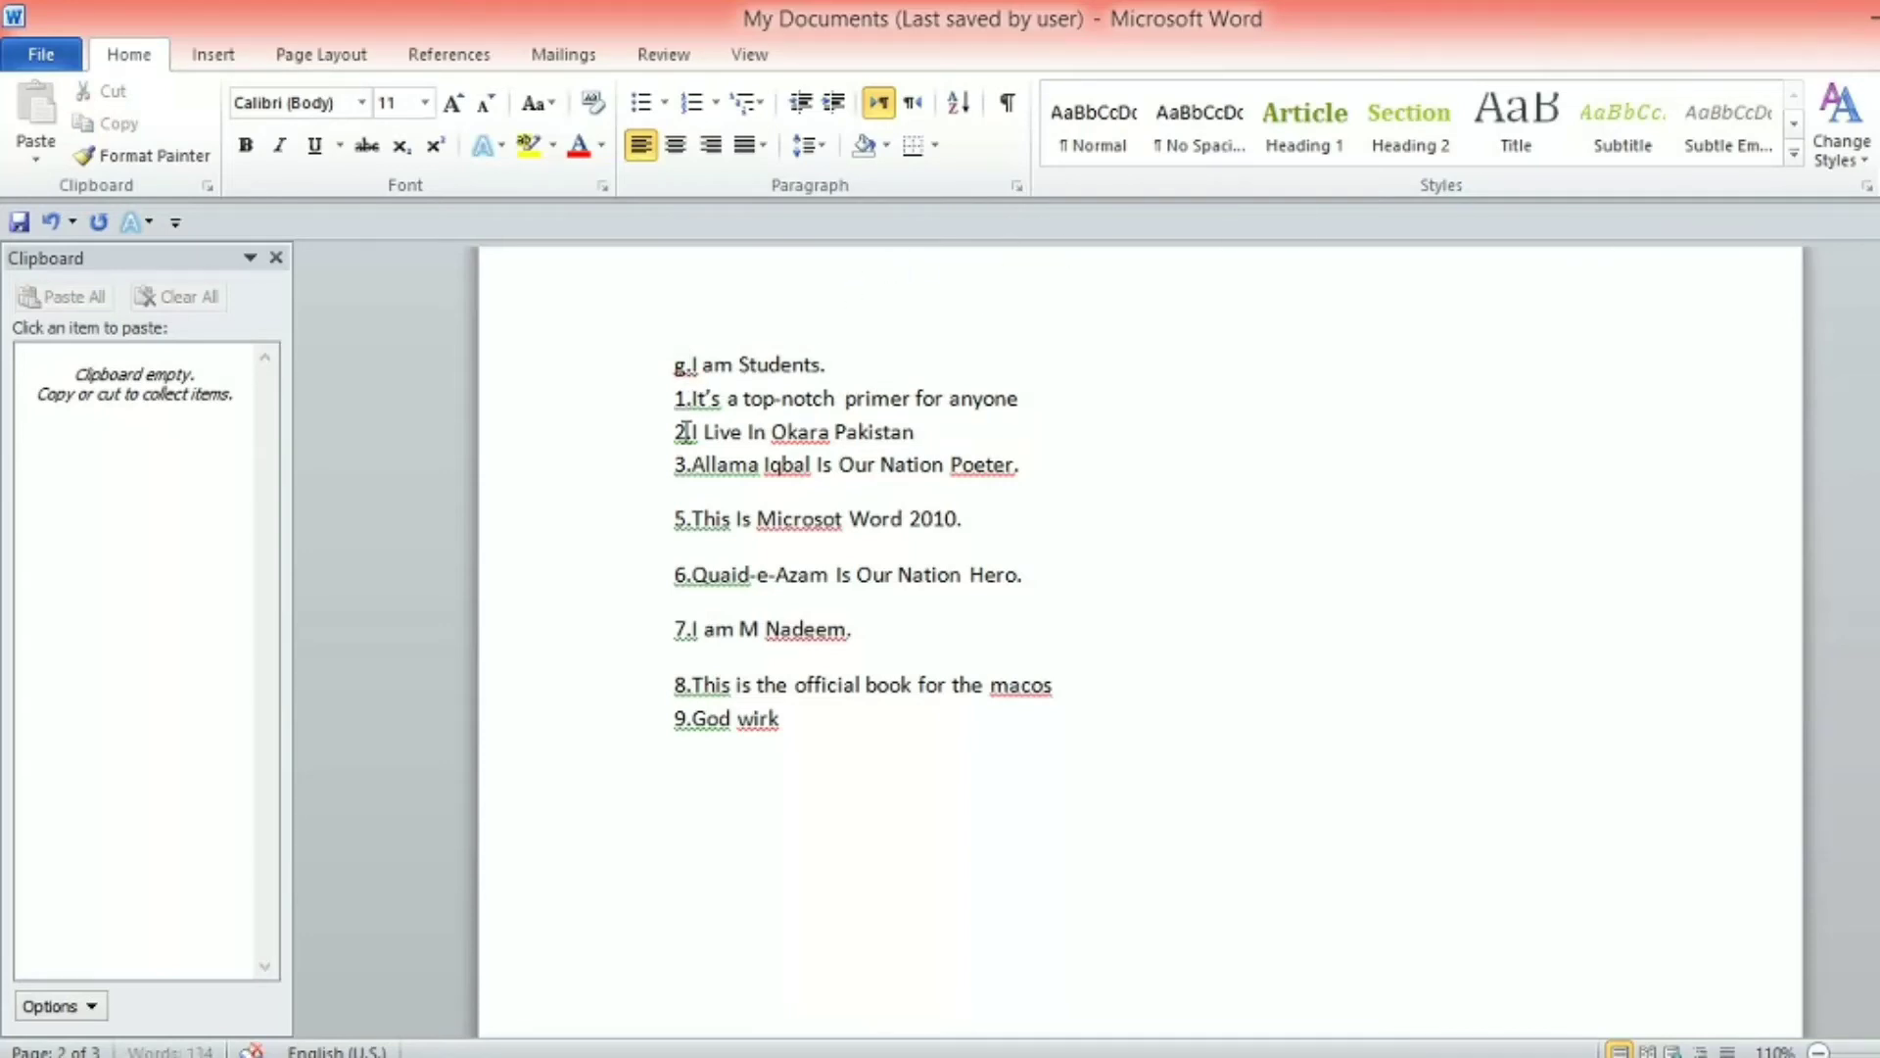
pyautogui.press('BackSpace')
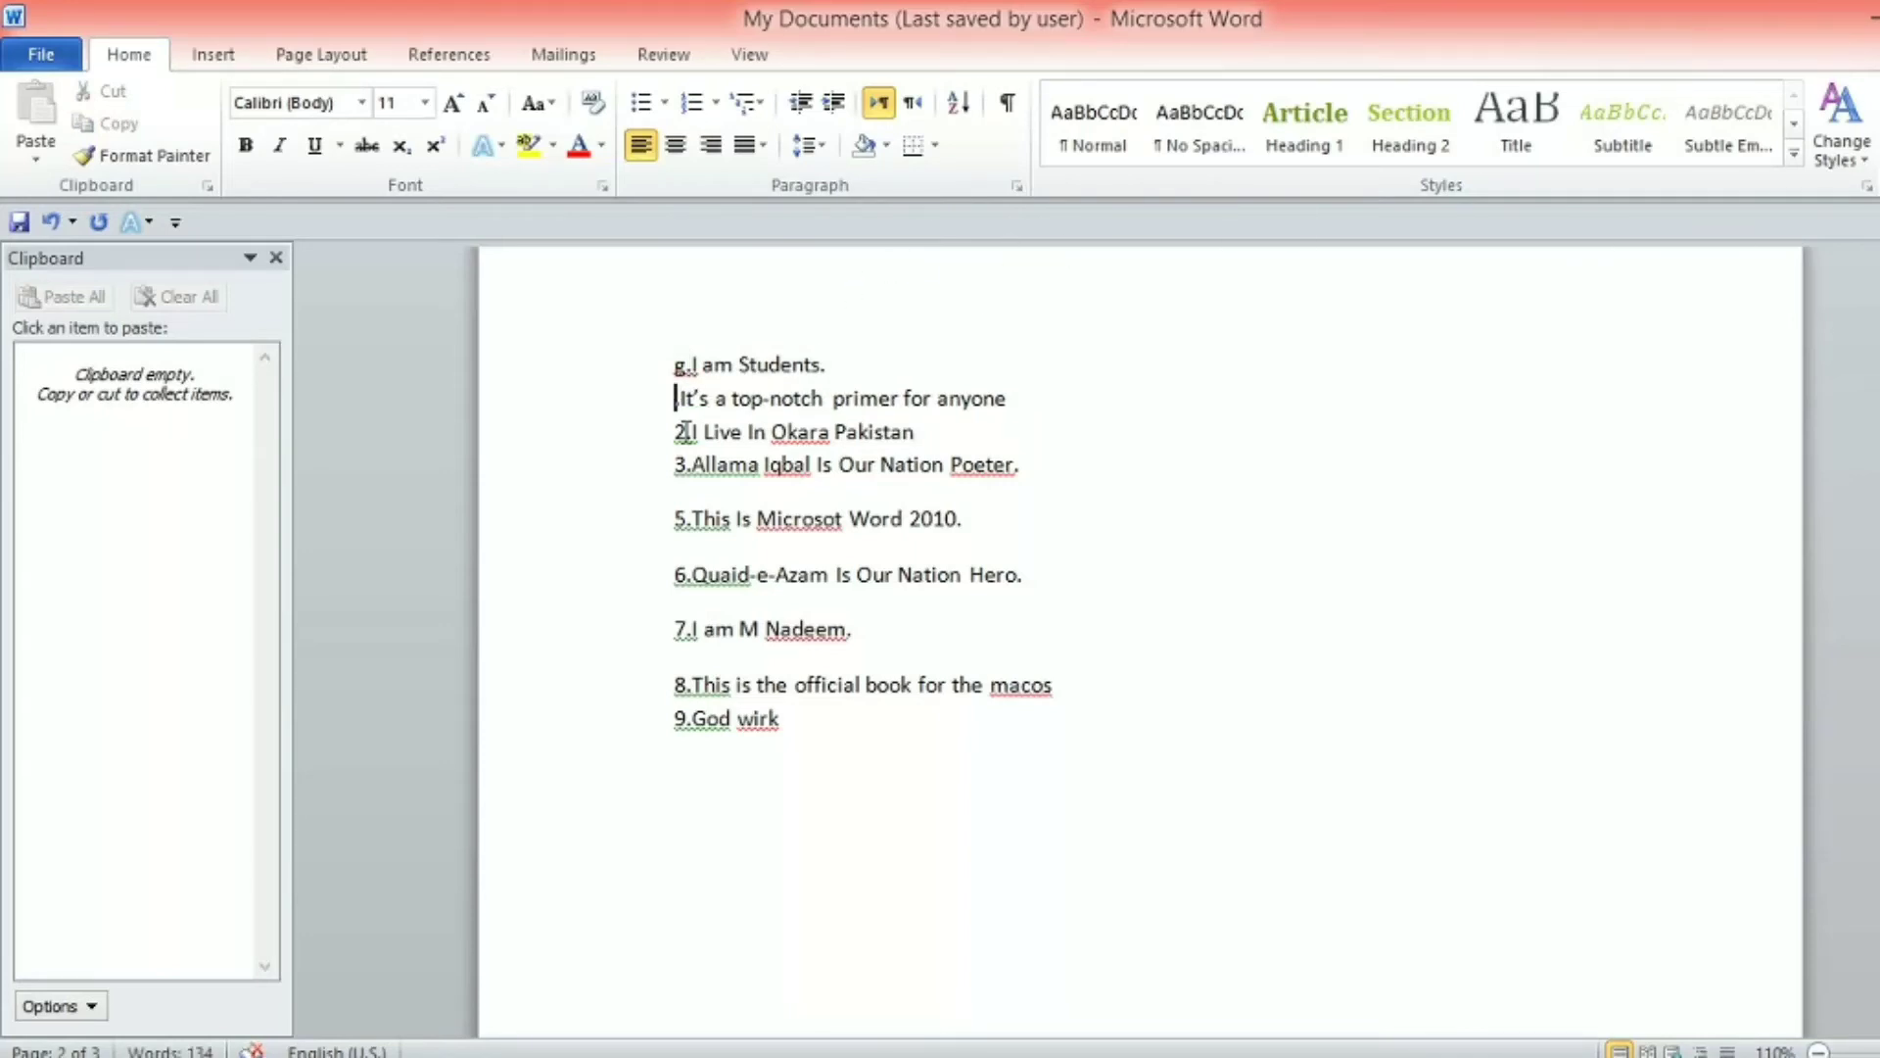
pyautogui.write('o')
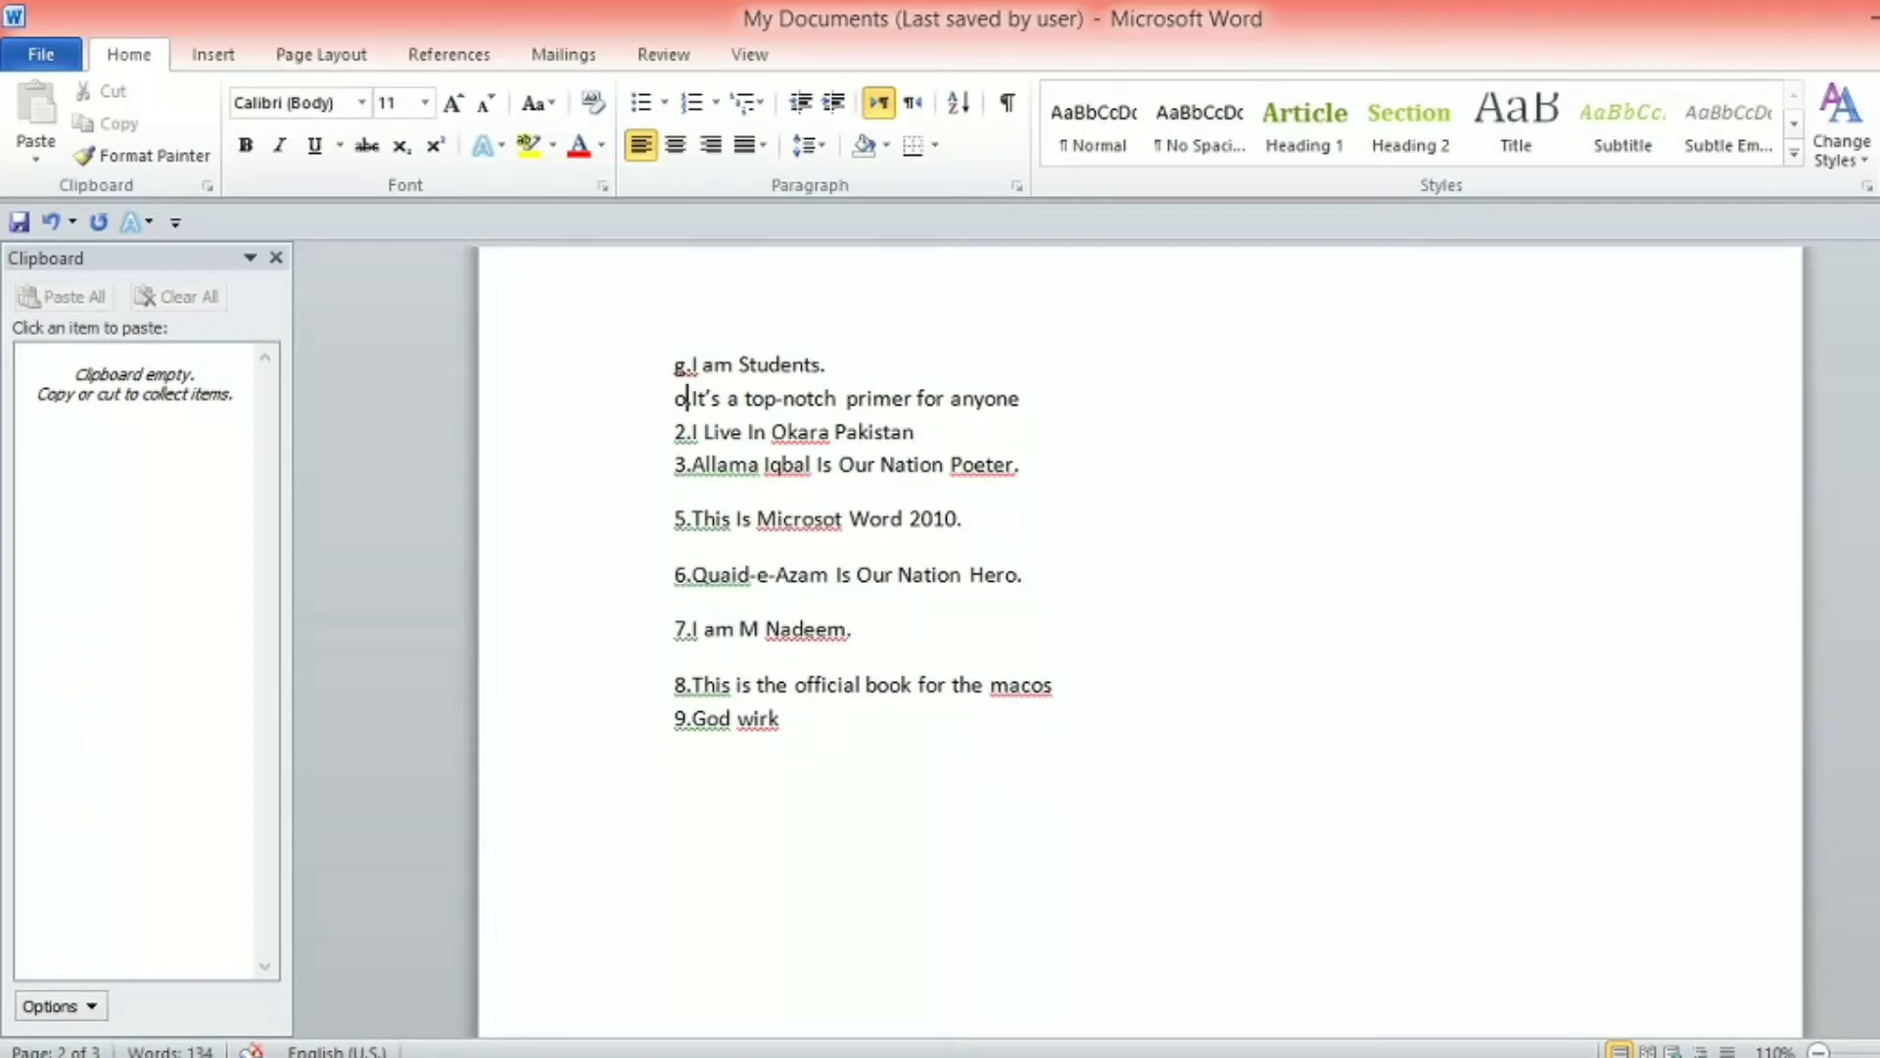
pyautogui.press('BackSpace')
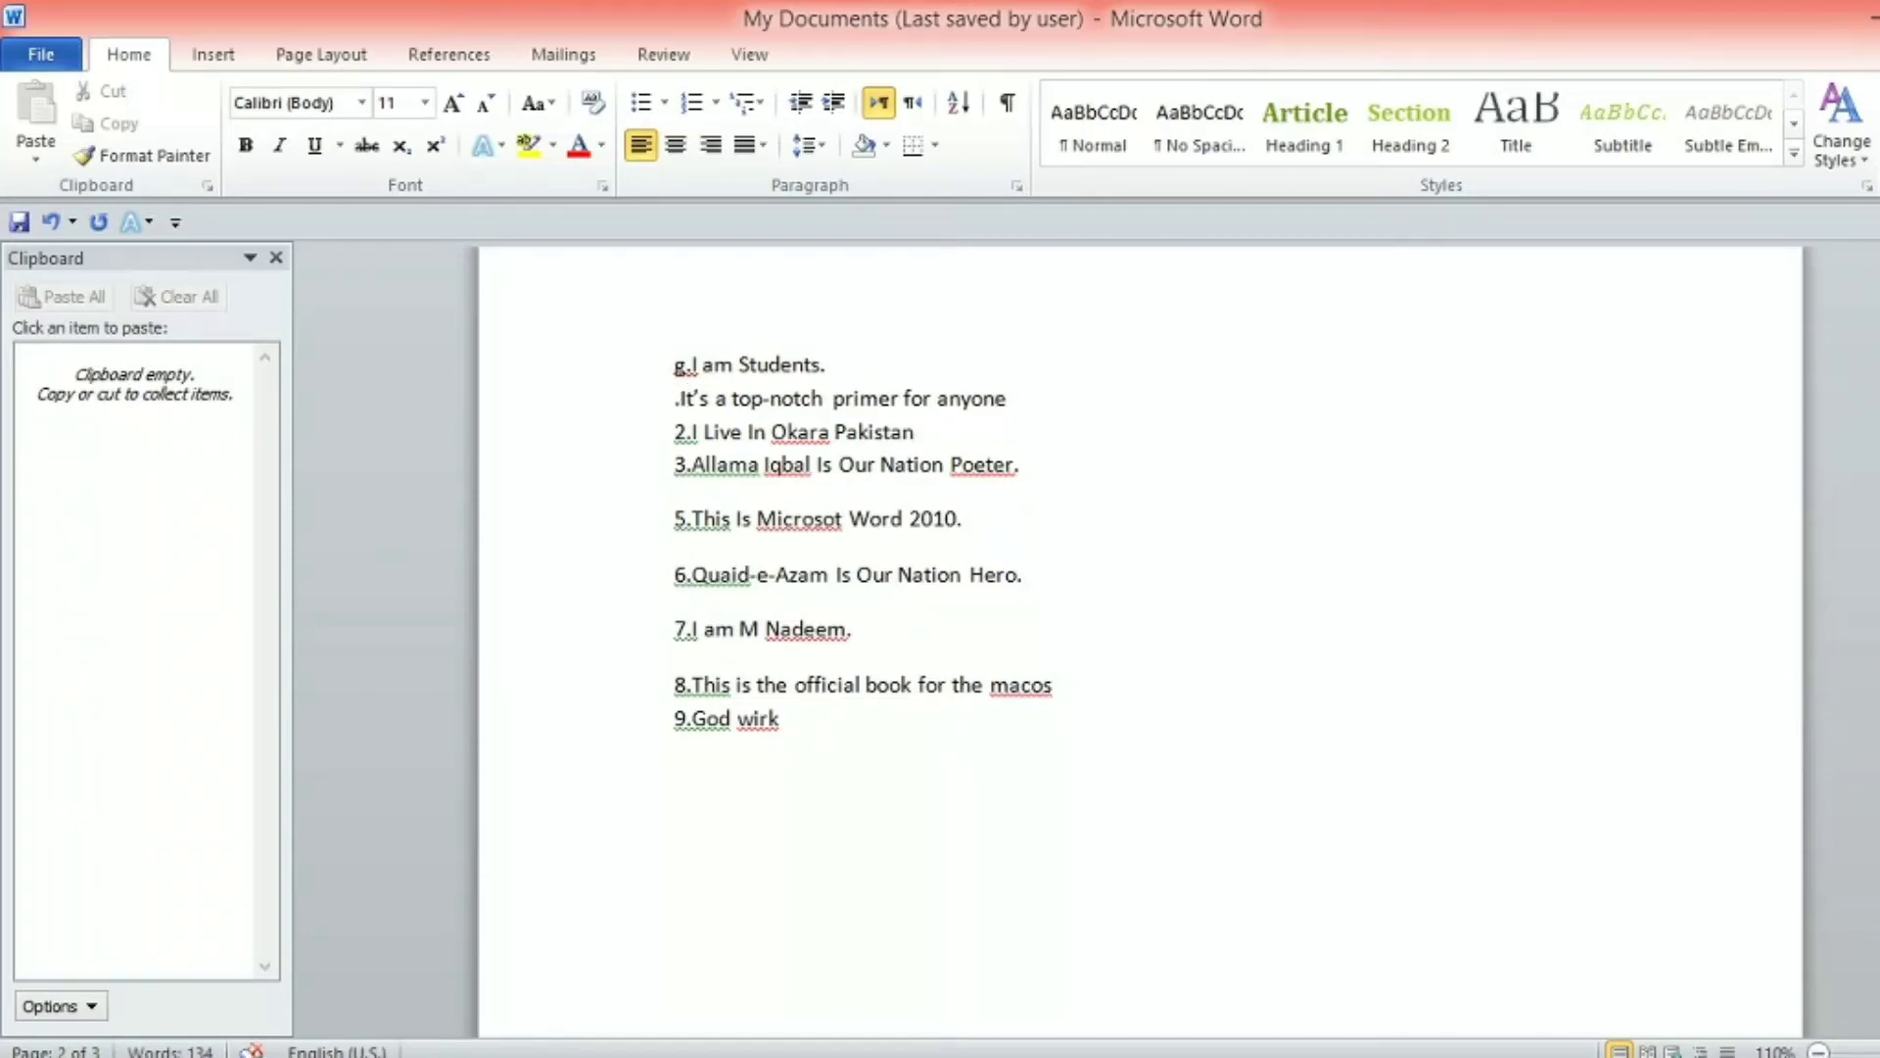
pyautogui.write('O')
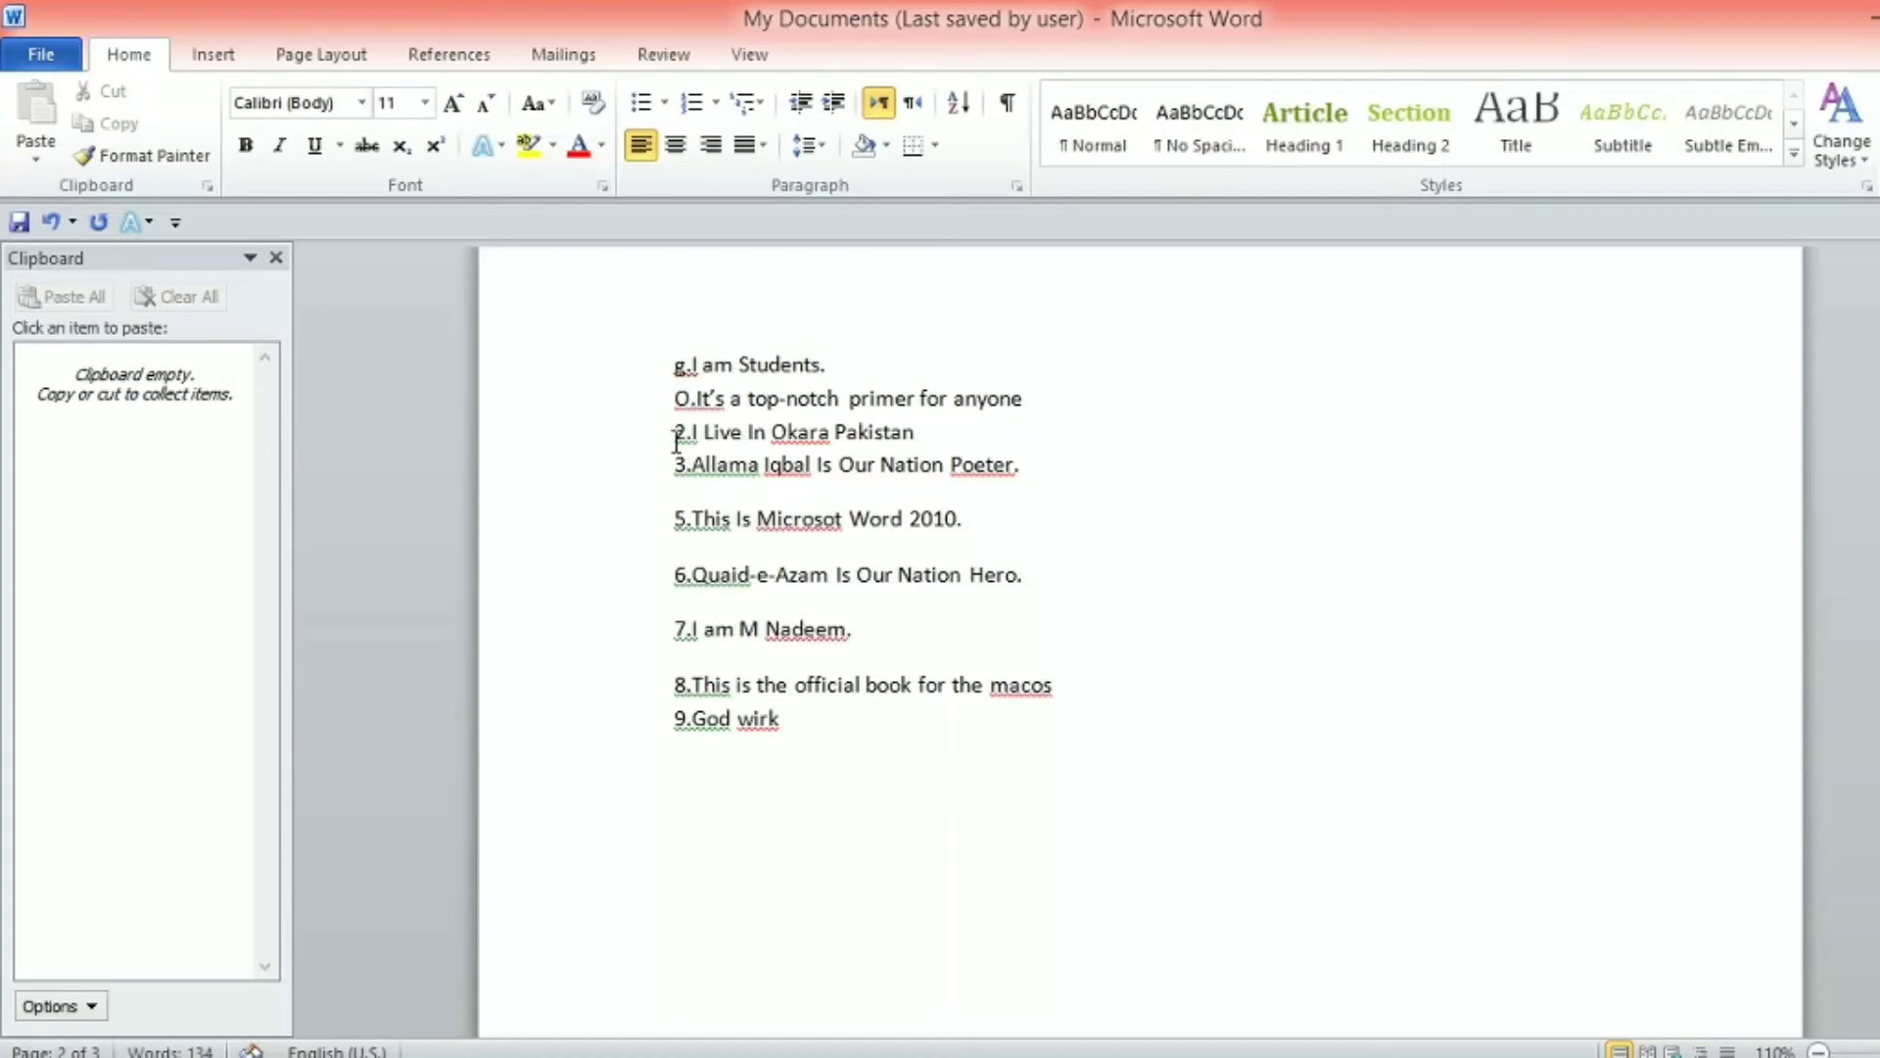
pyautogui.press('Delete')
pyautogui.press('Delete')
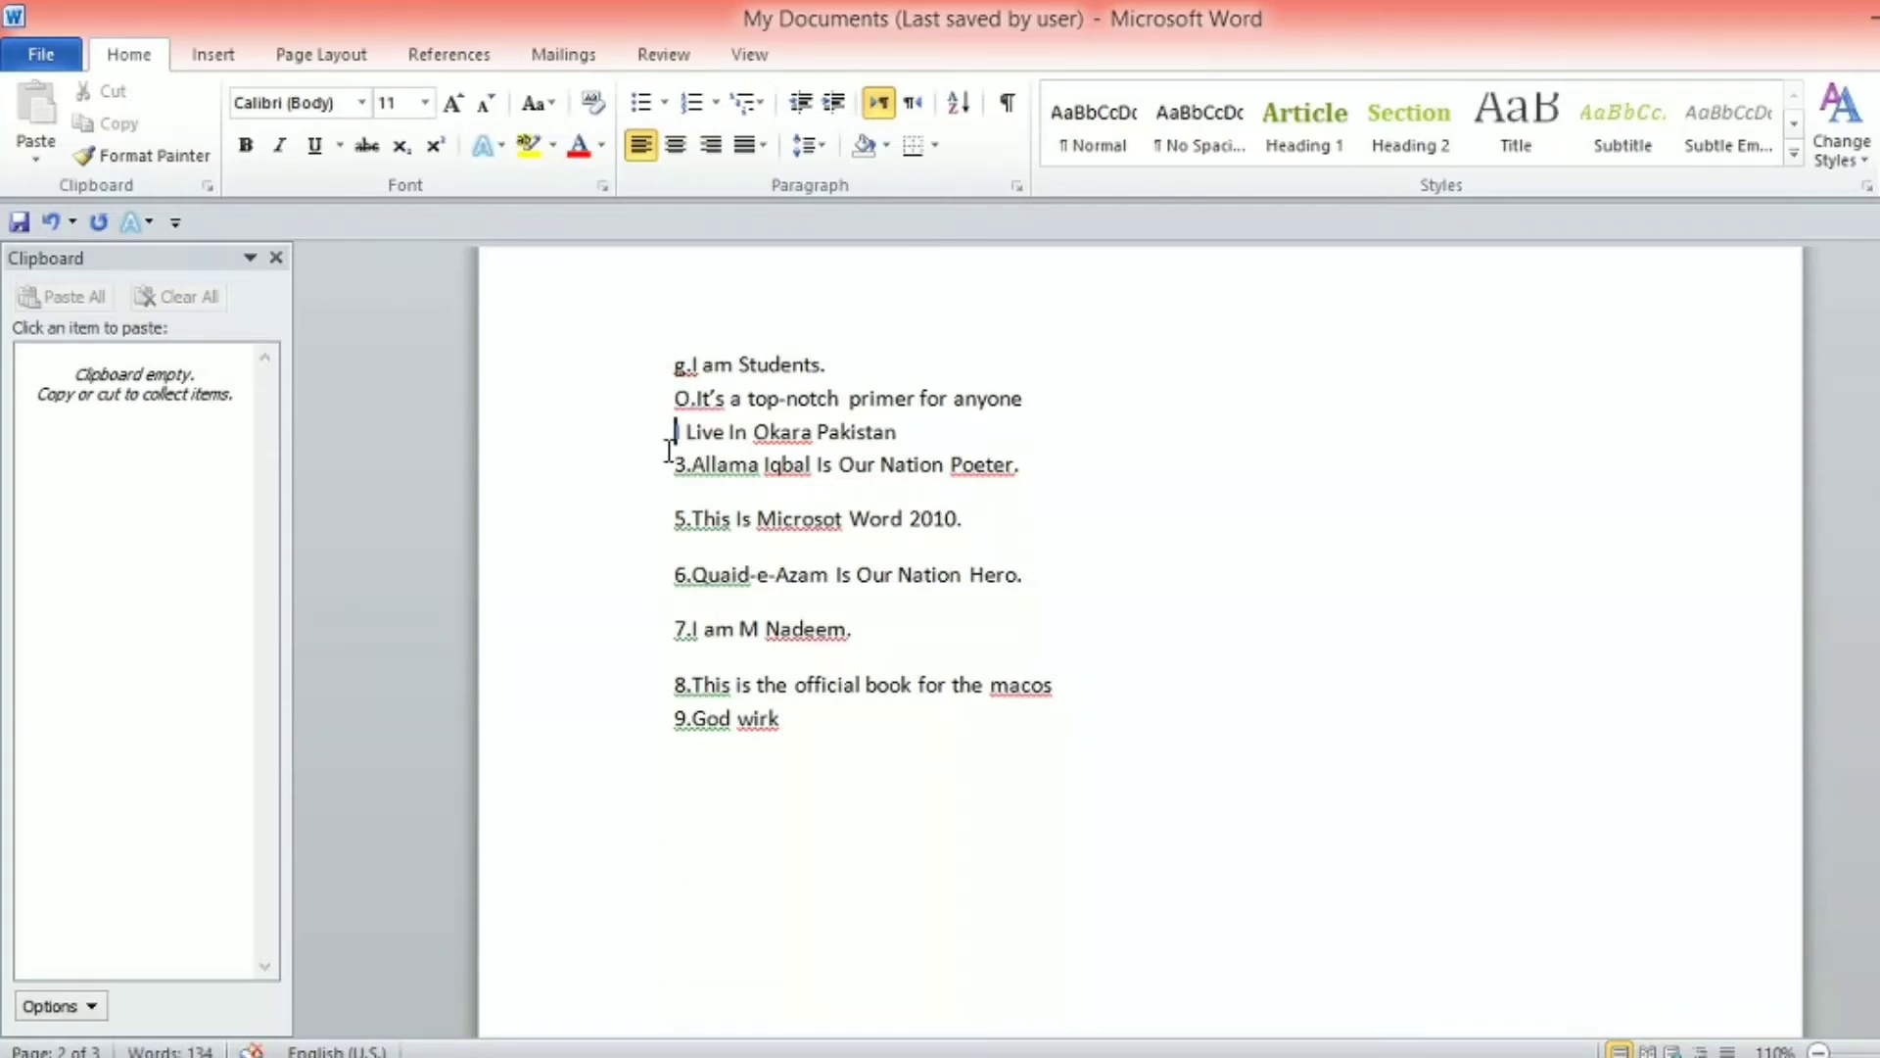
pyautogui.write('T')
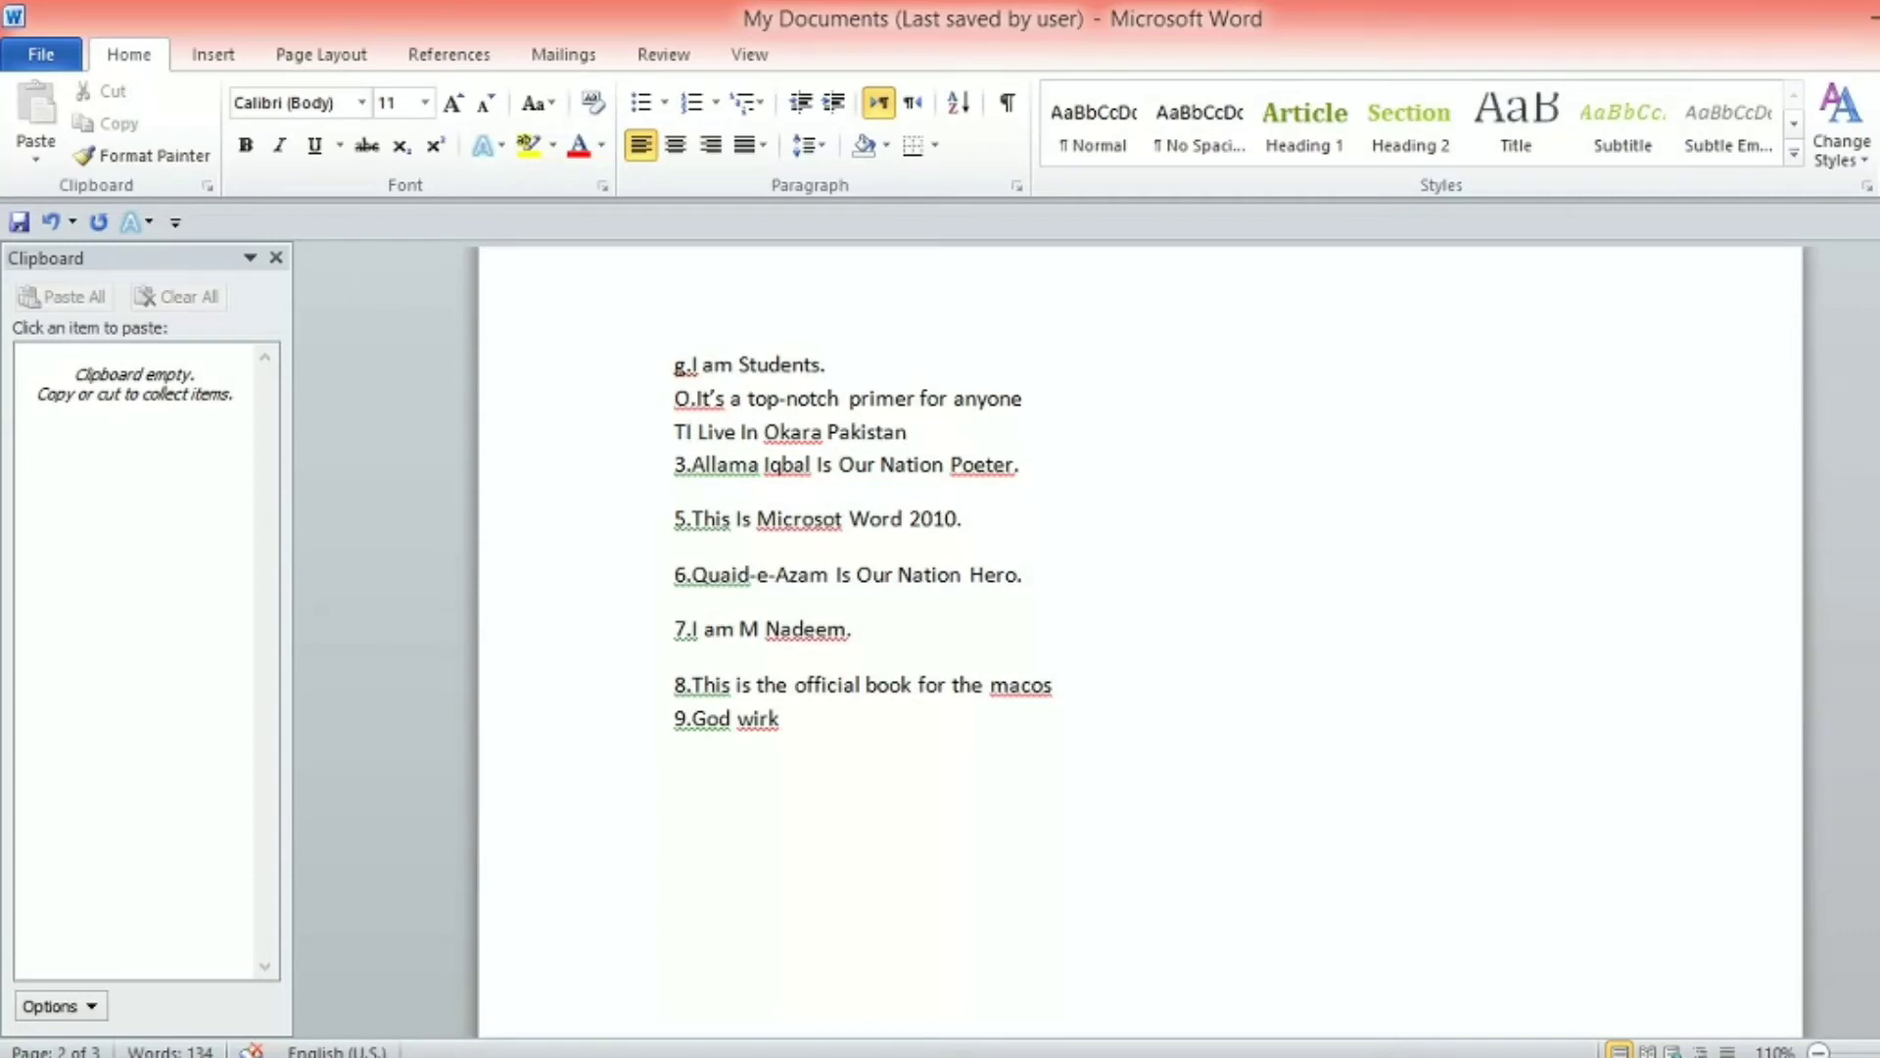
pyautogui.write('.')
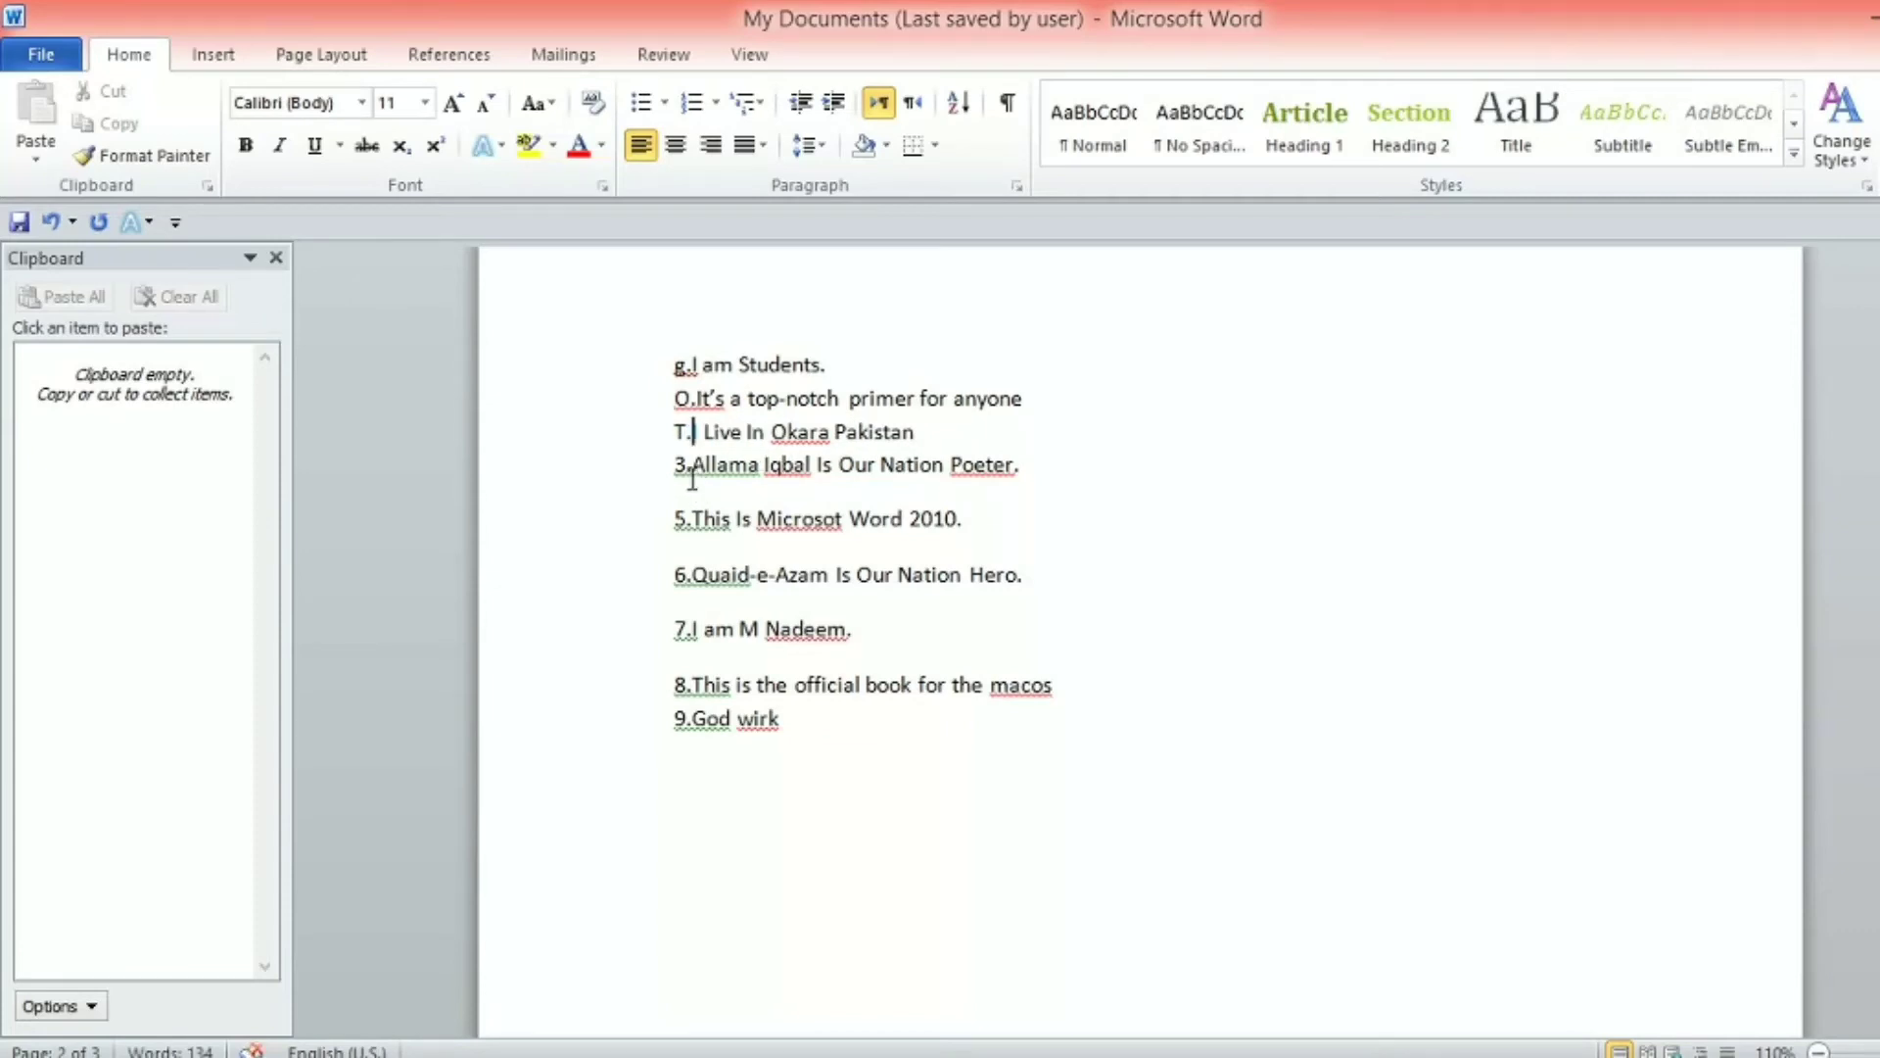
# Replace the prefixes on lines four to six with A, C and Z
pyautogui.press('BackSpace')
pyautogui.press('BackSpace')
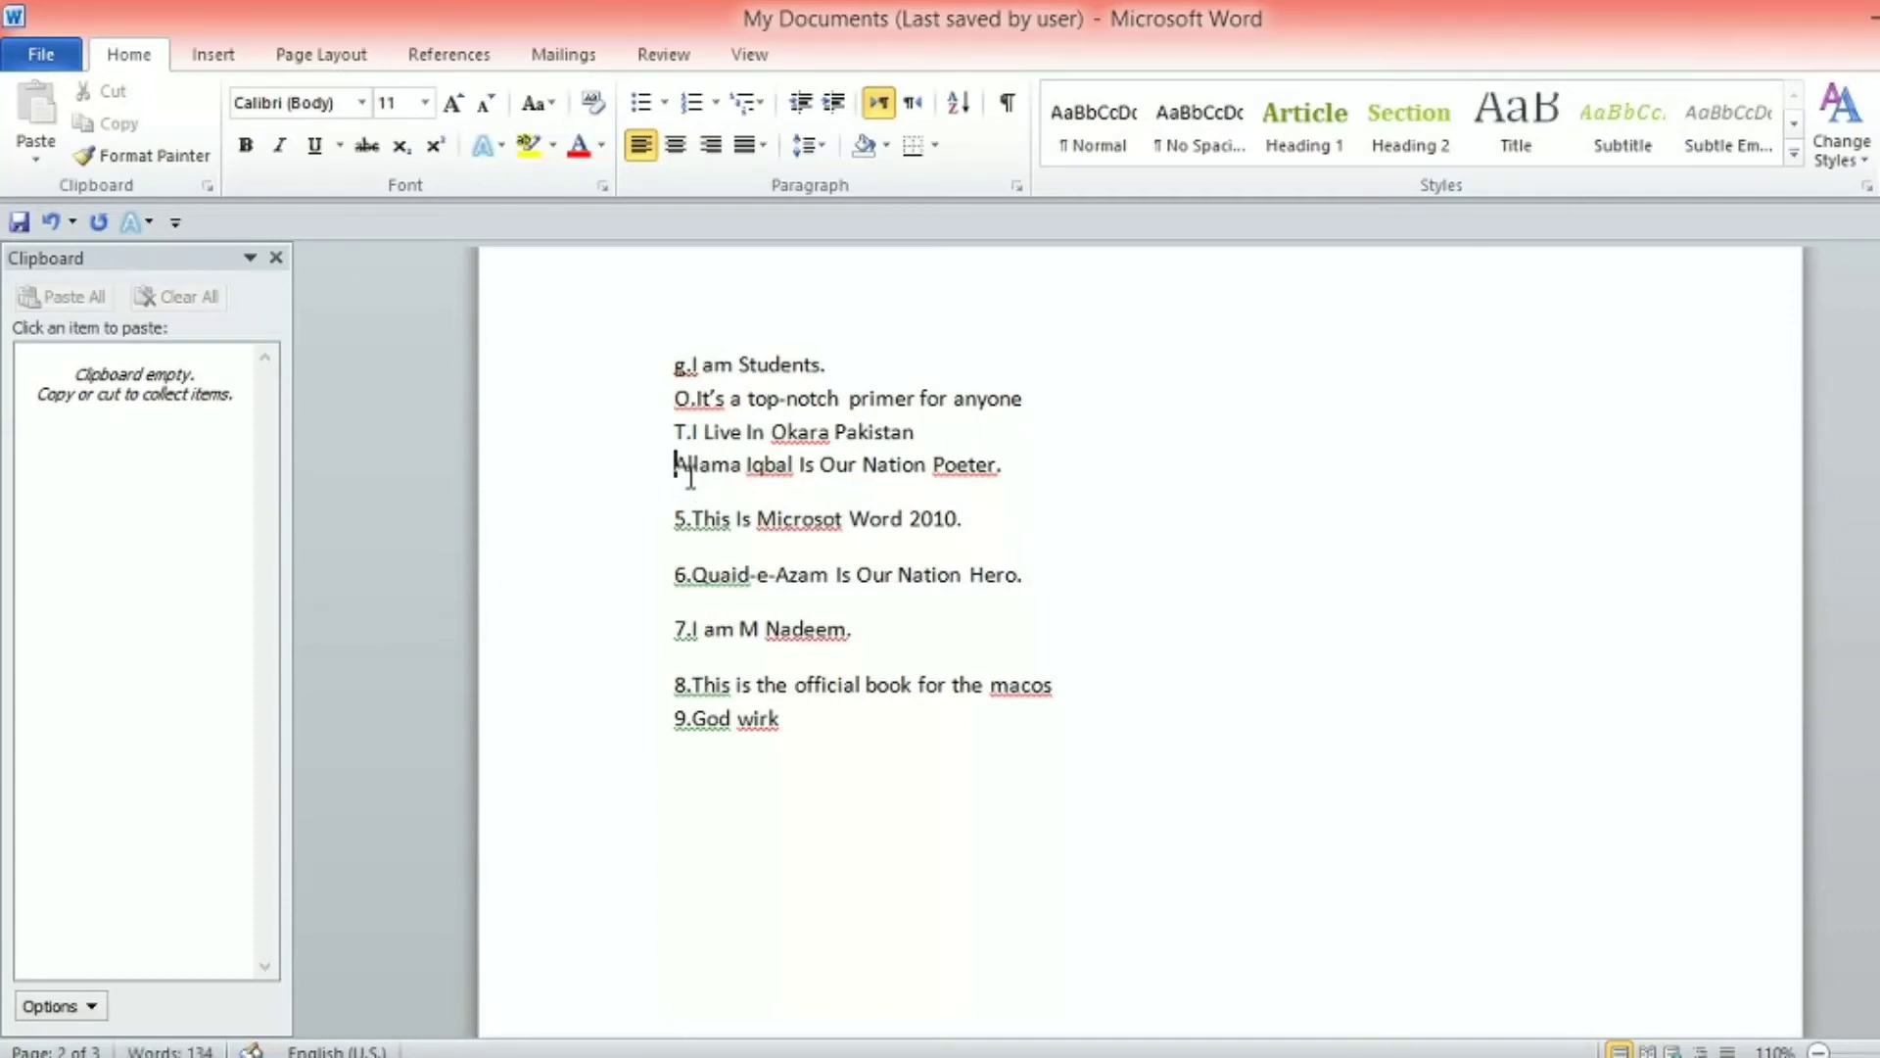
pyautogui.write('A.')
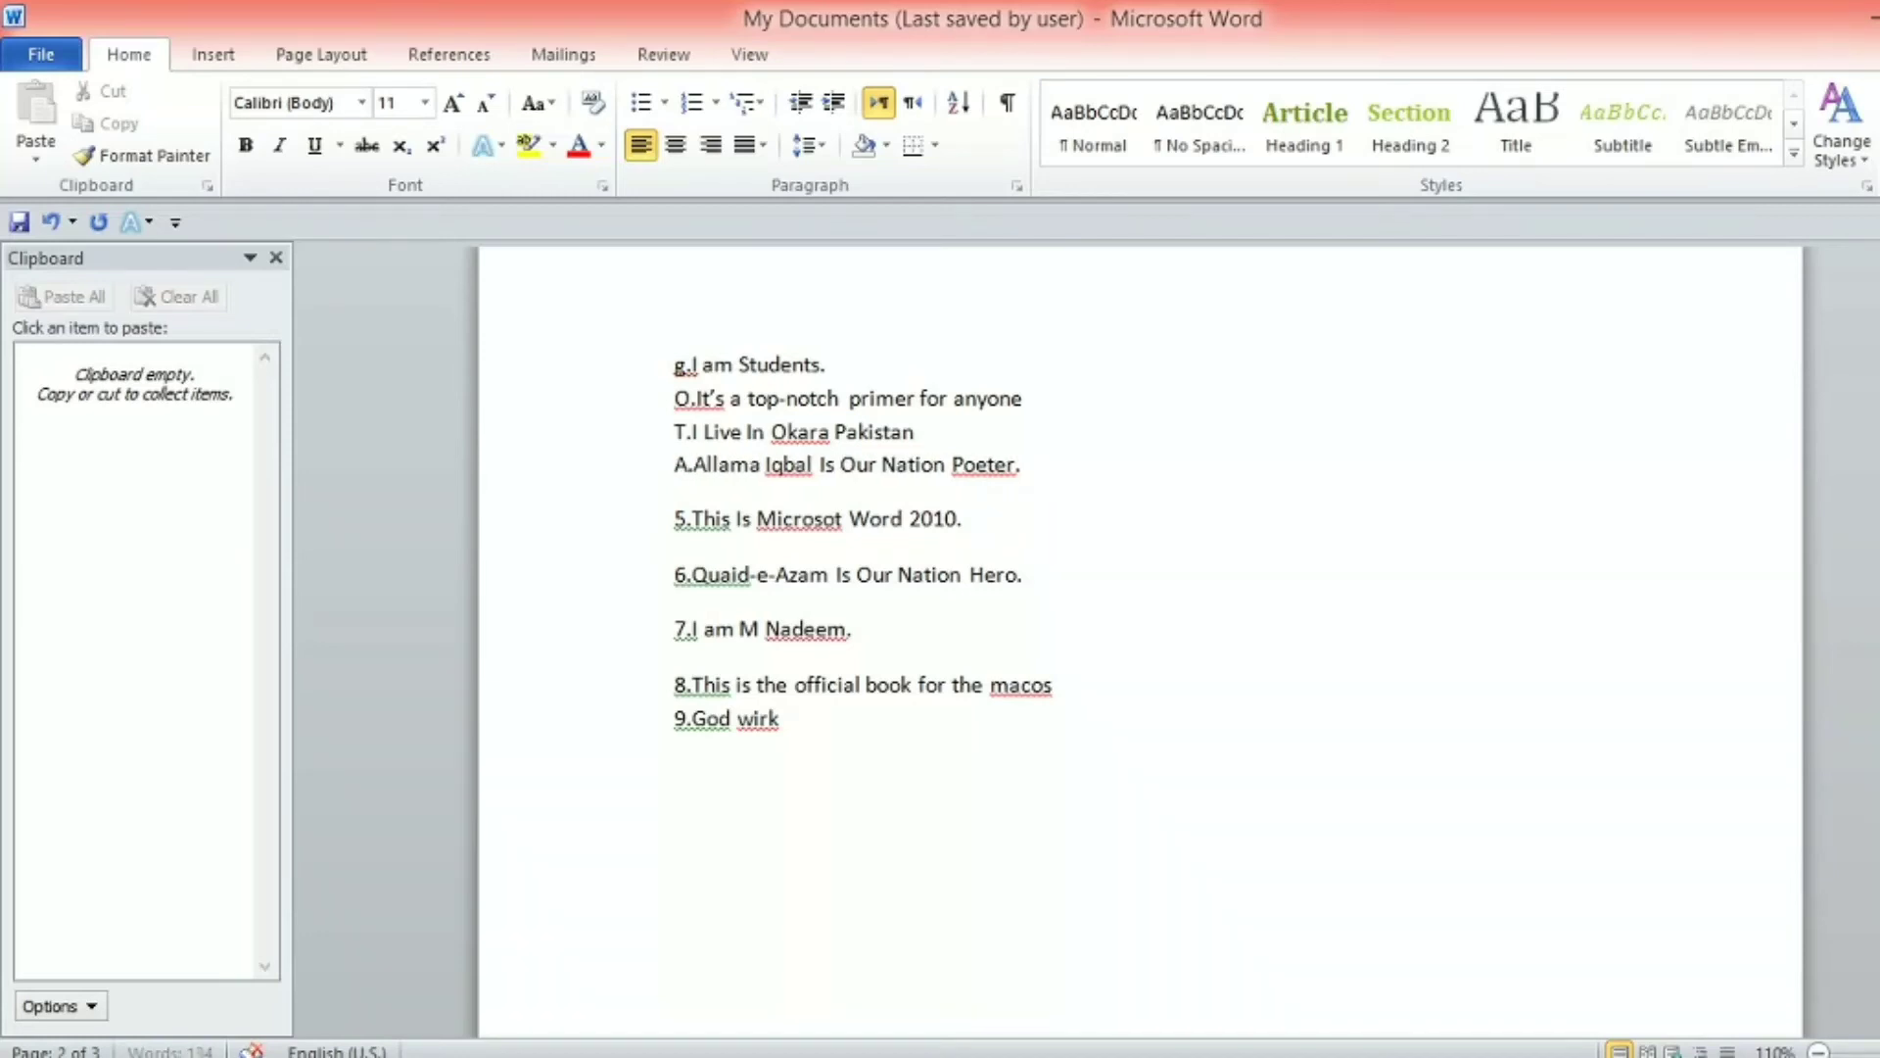
pyautogui.click(691, 521)
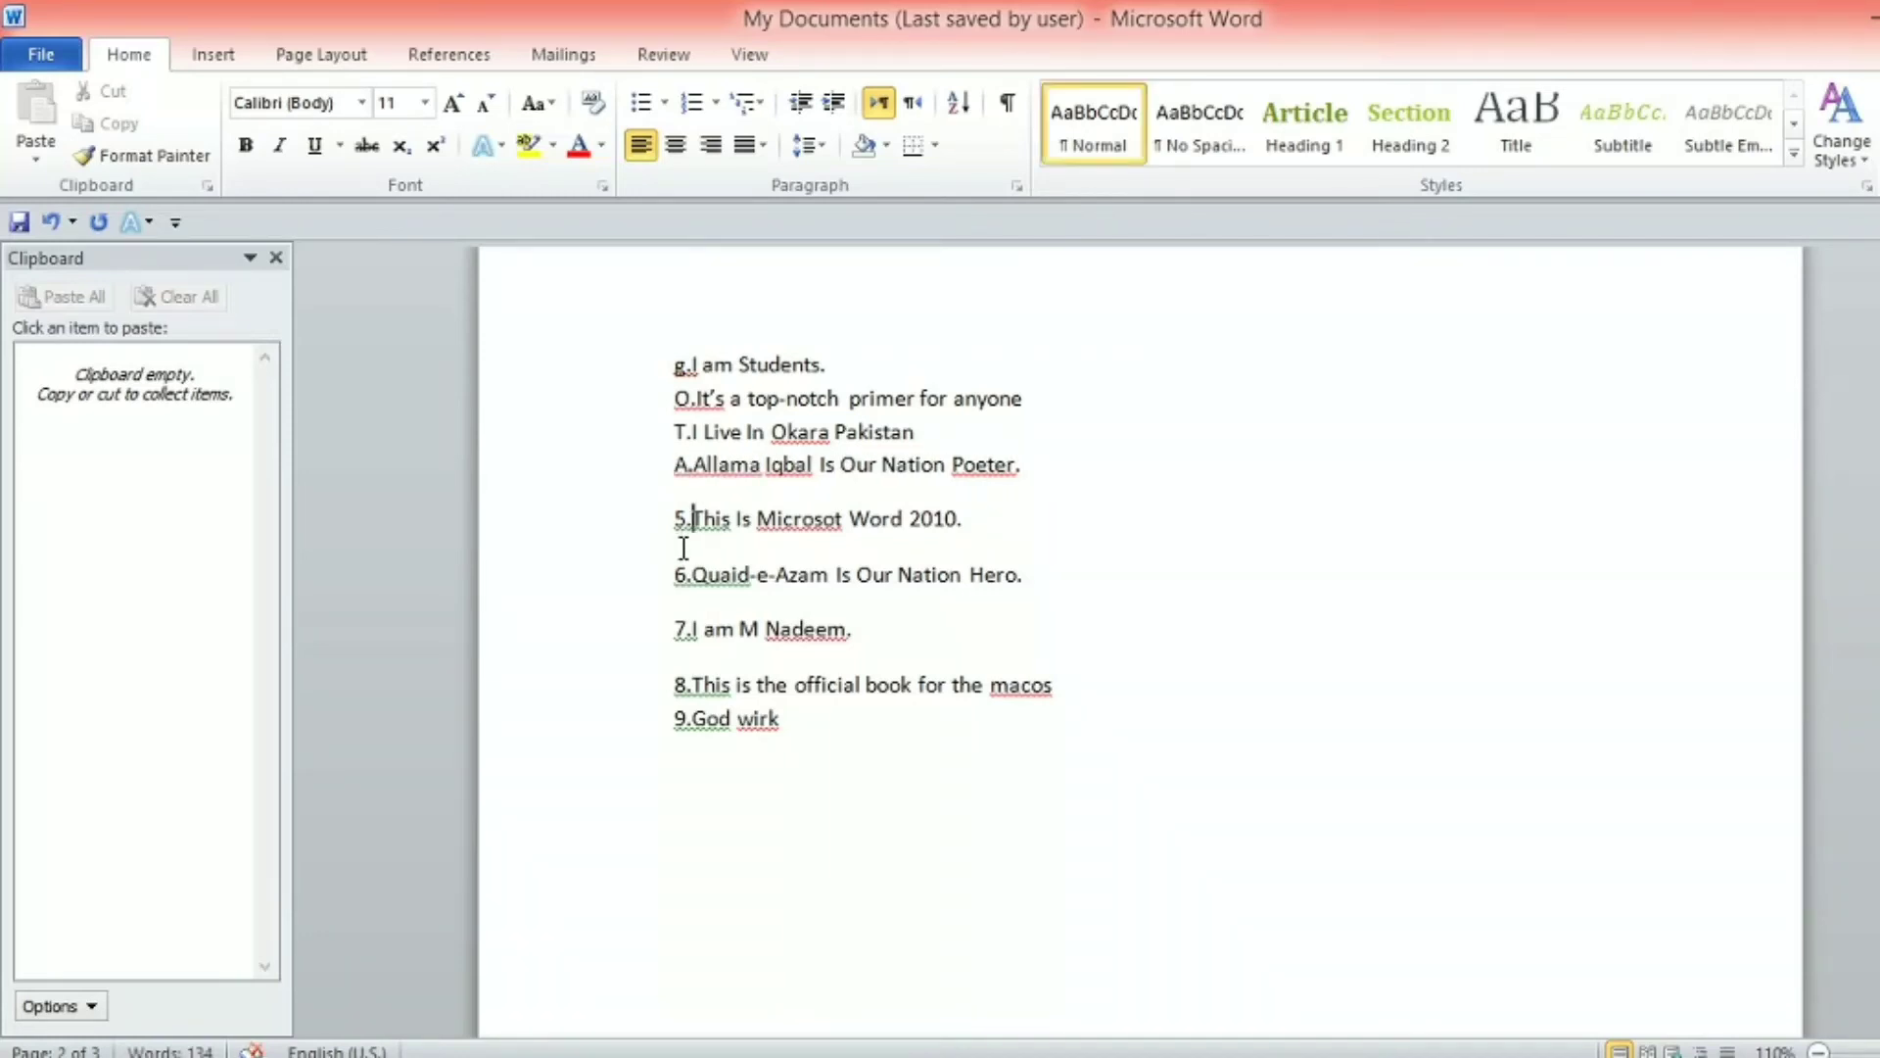
pyautogui.press('BackSpace')
pyautogui.press('BackSpace')
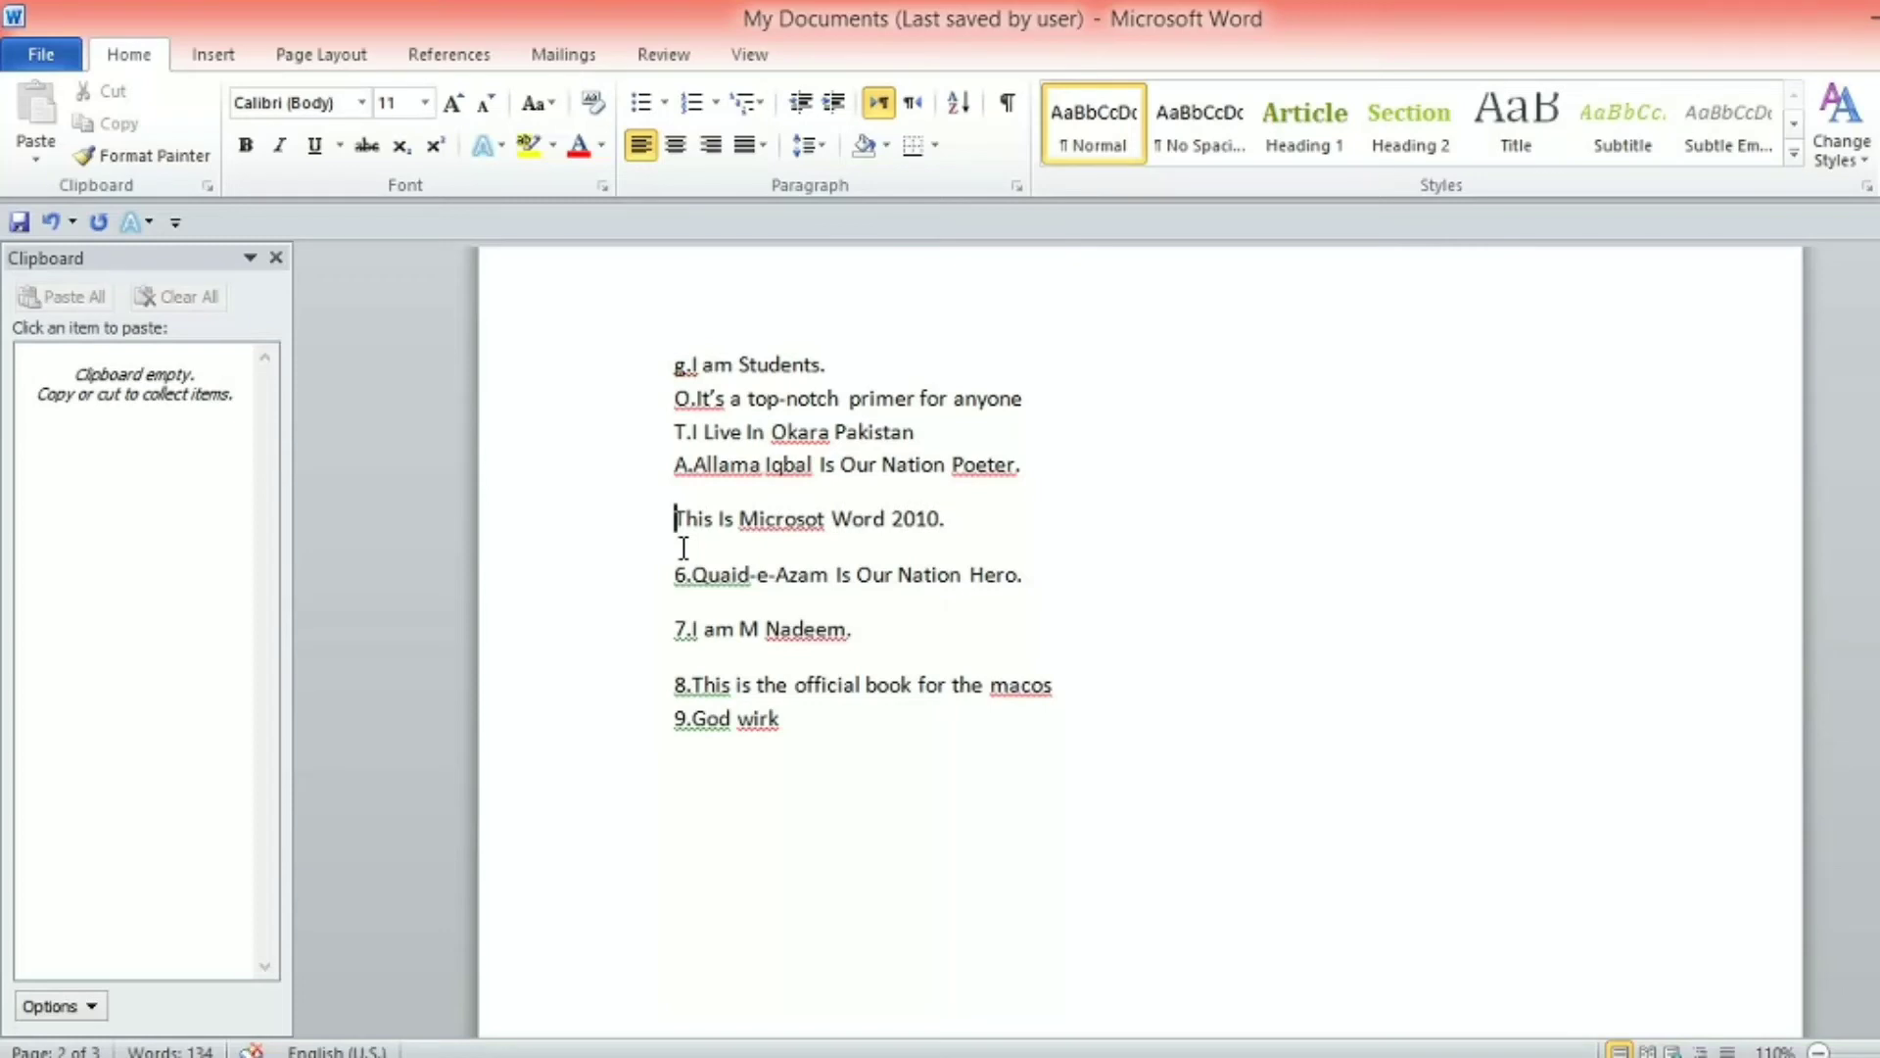
pyautogui.write('C.')
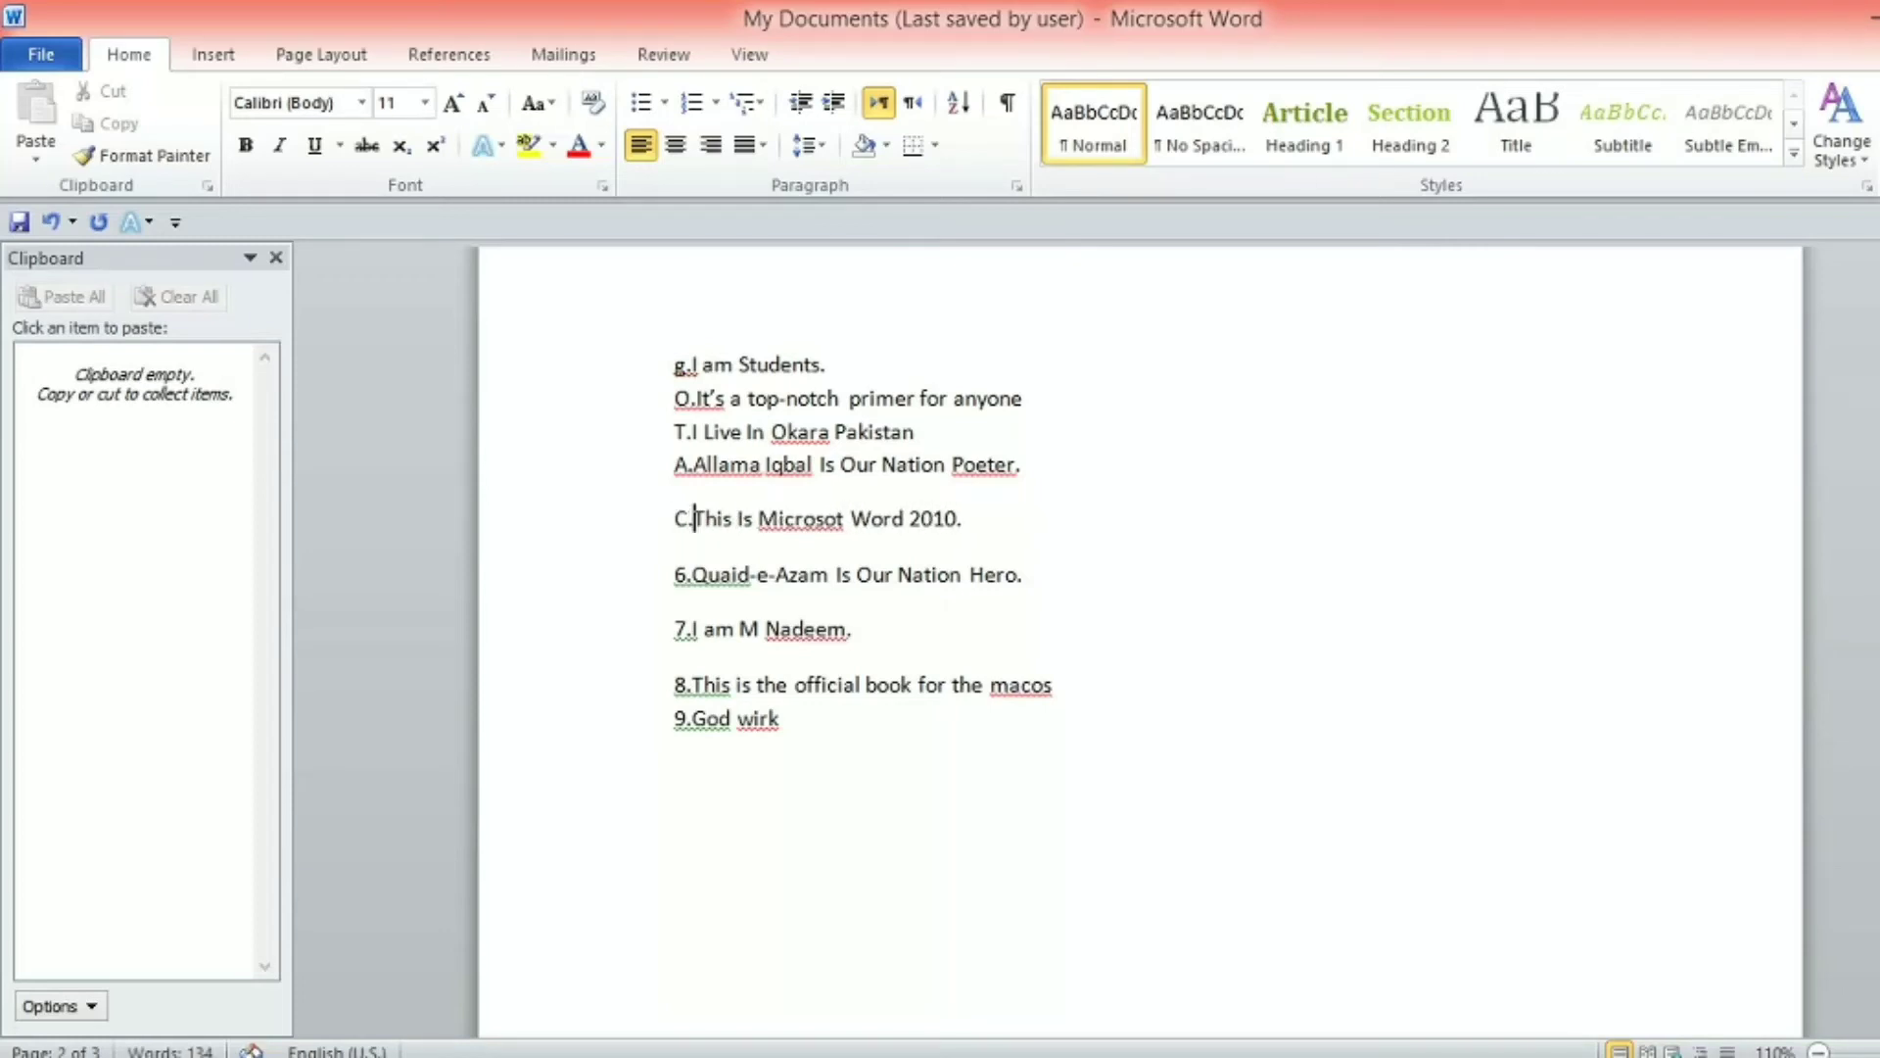
pyautogui.click(694, 580)
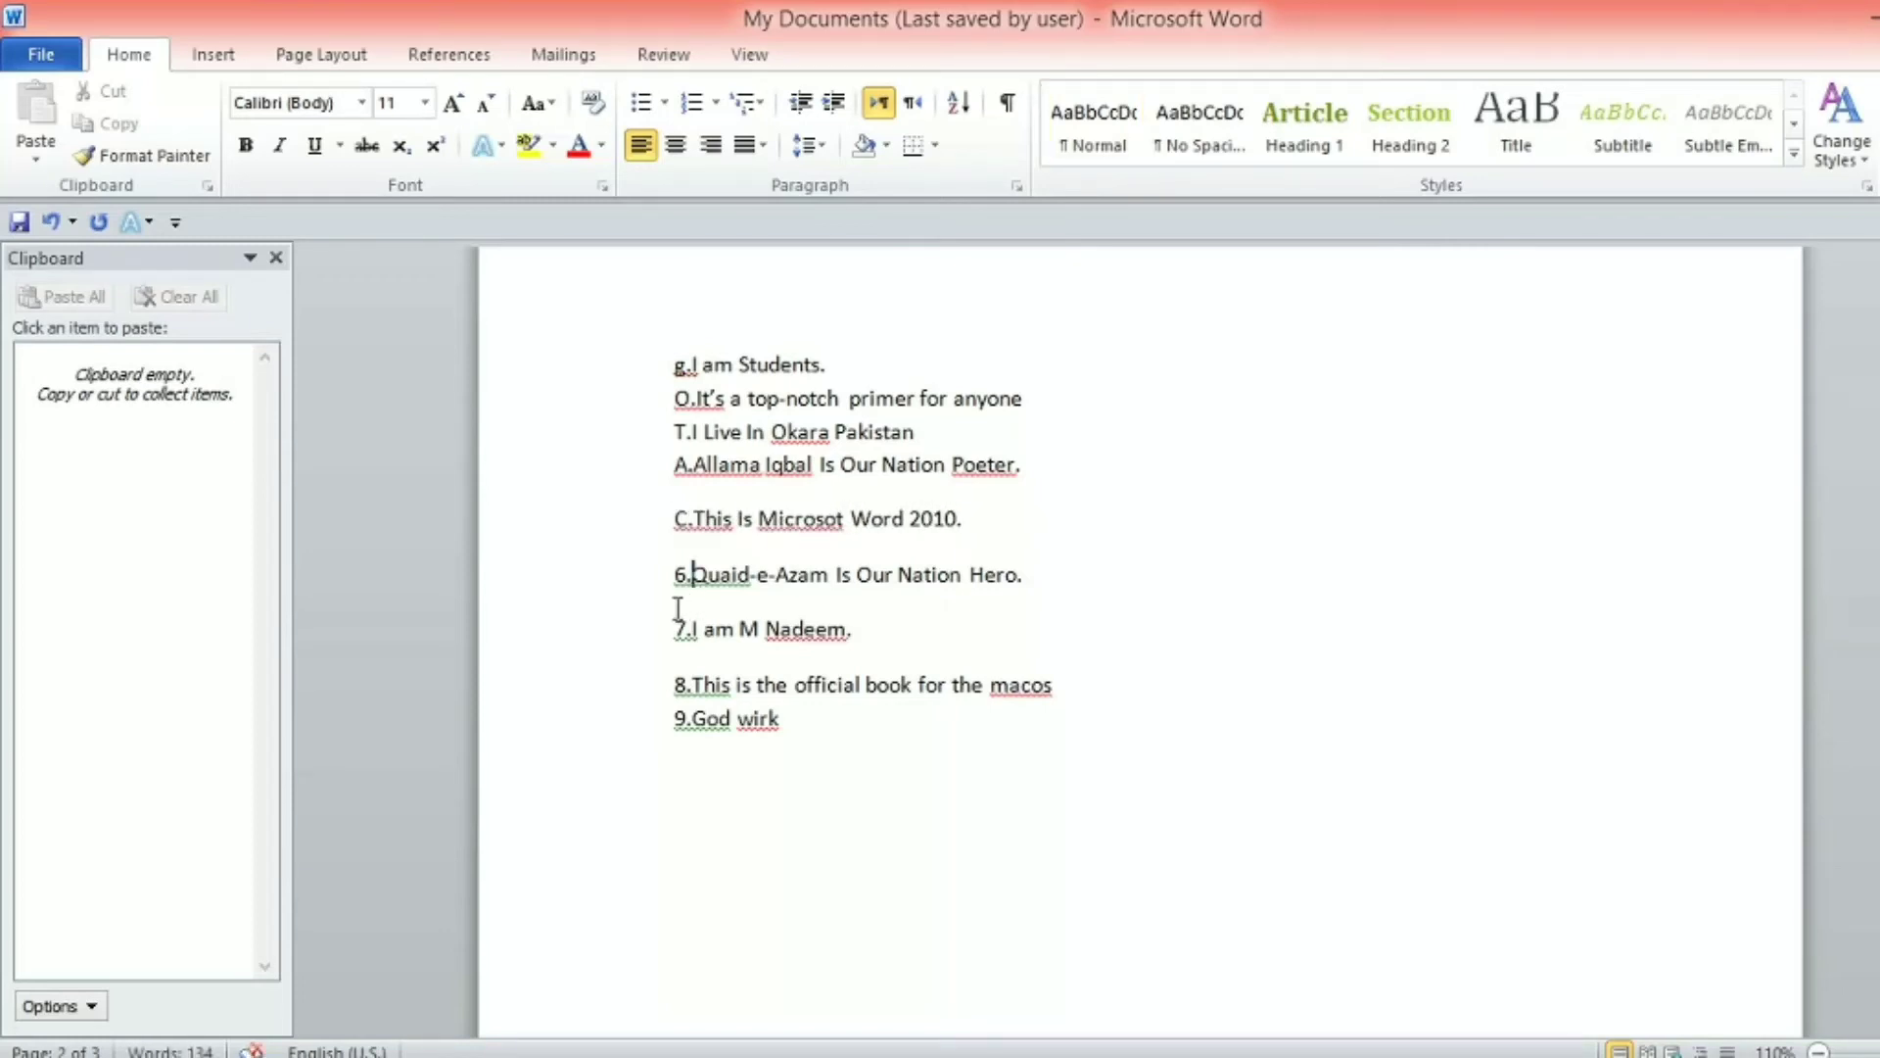
pyautogui.press('BackSpace')
pyautogui.press('BackSpace')
pyautogui.write('Z')
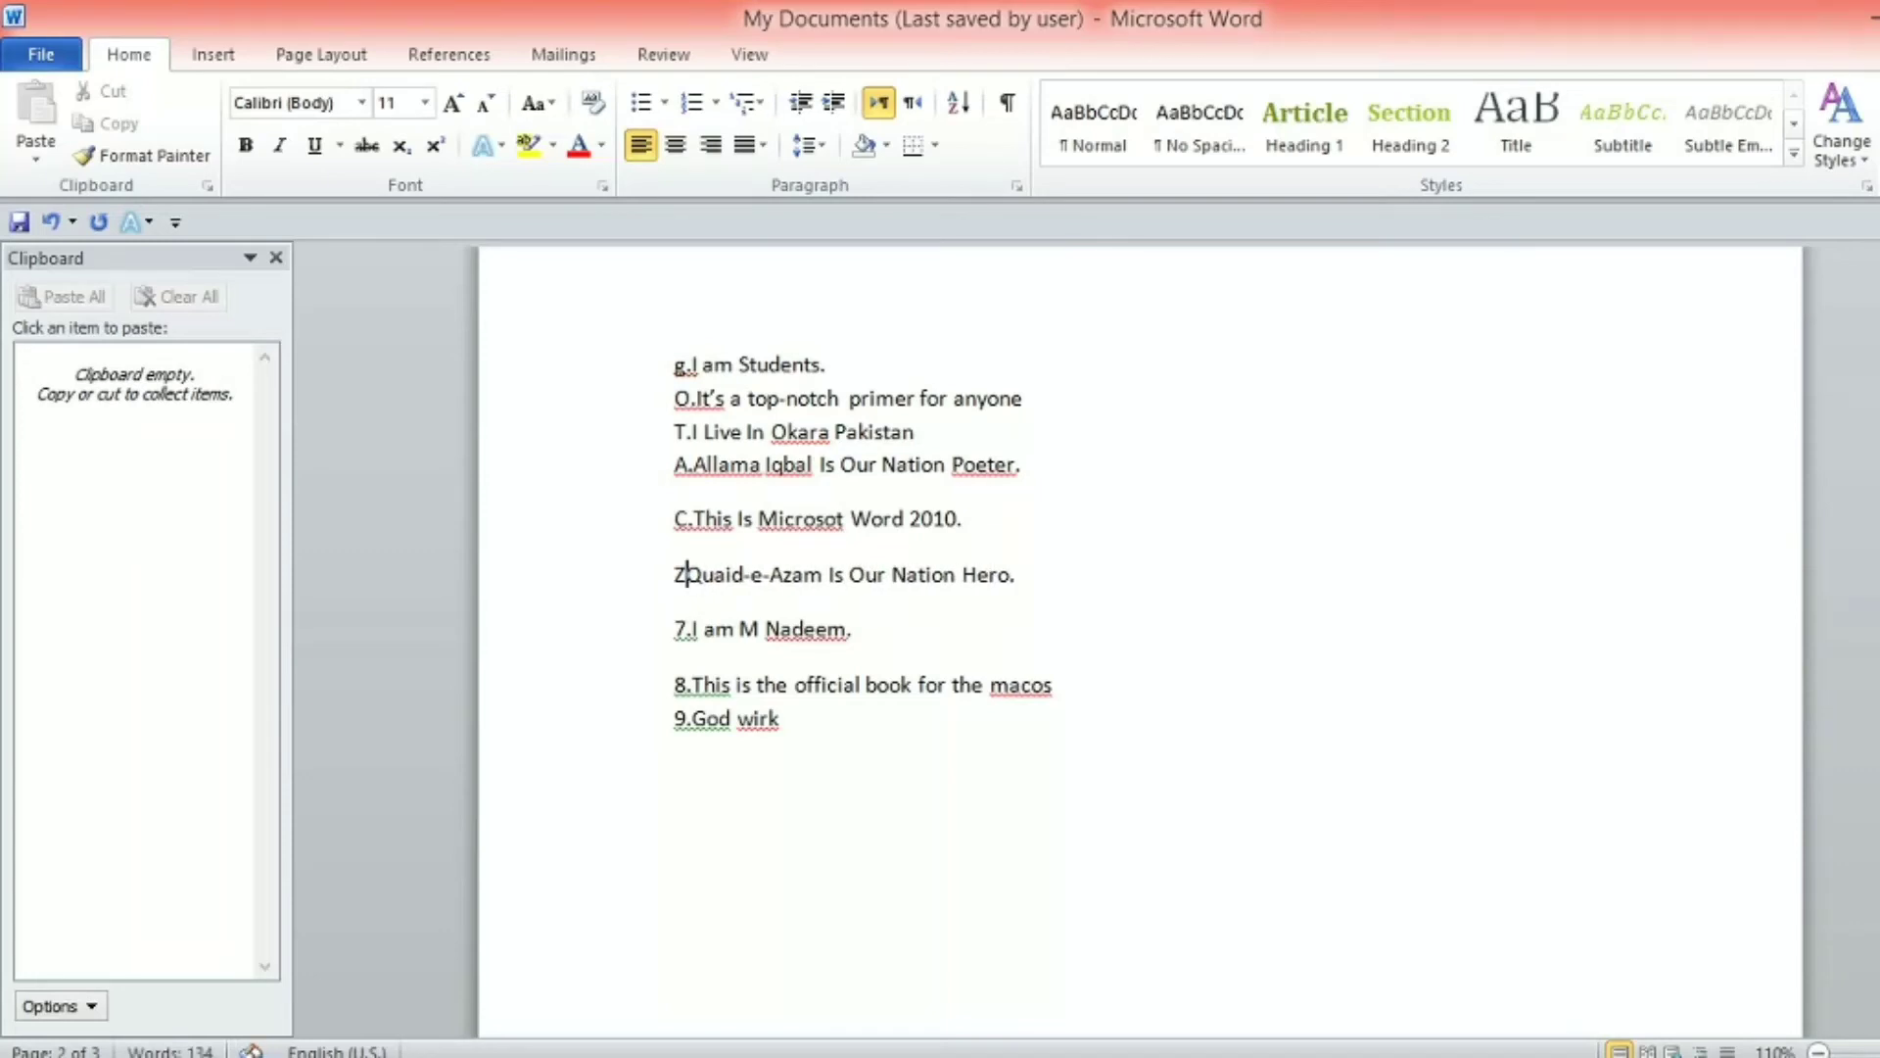
# Replace the 7., 8. and 9. prefixes on the last three lines with E., K. and B
pyautogui.click(693, 633)
pyautogui.press('Delete')
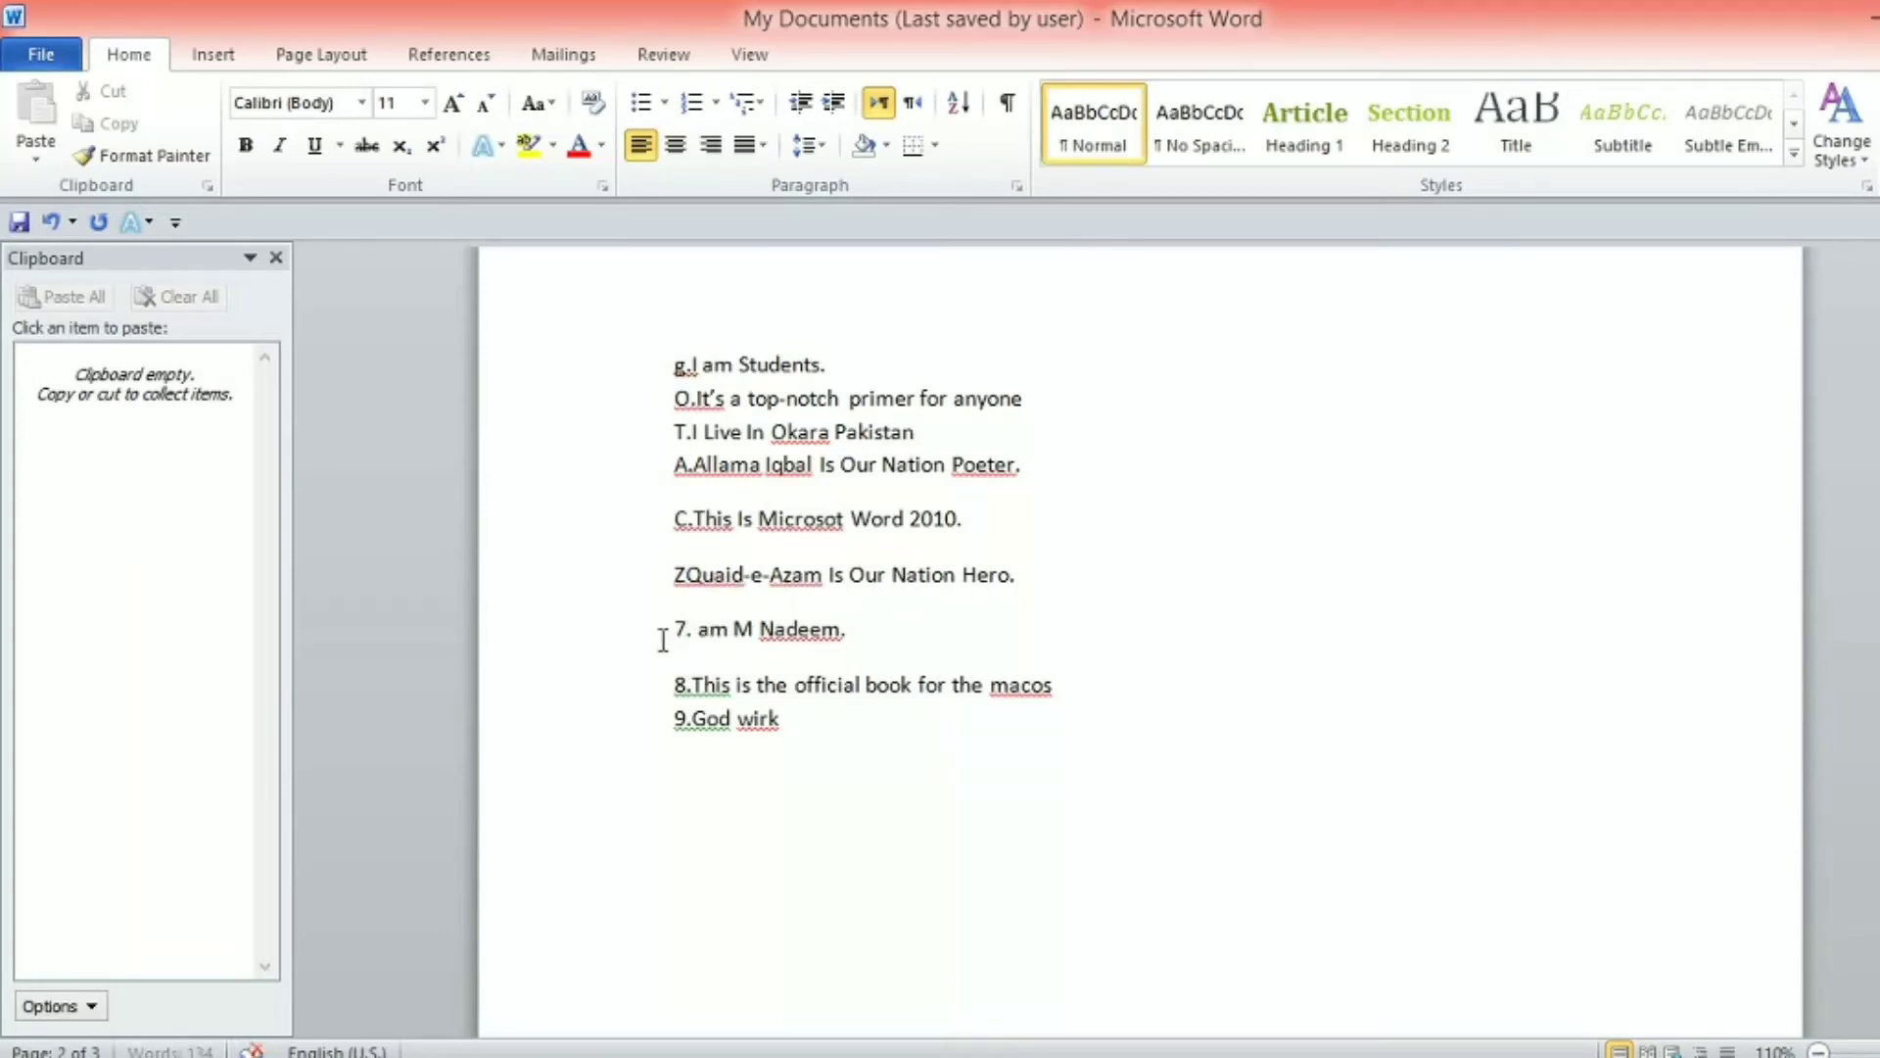
pyautogui.press('BackSpace')
pyautogui.press('BackSpace')
pyautogui.press('Delete')
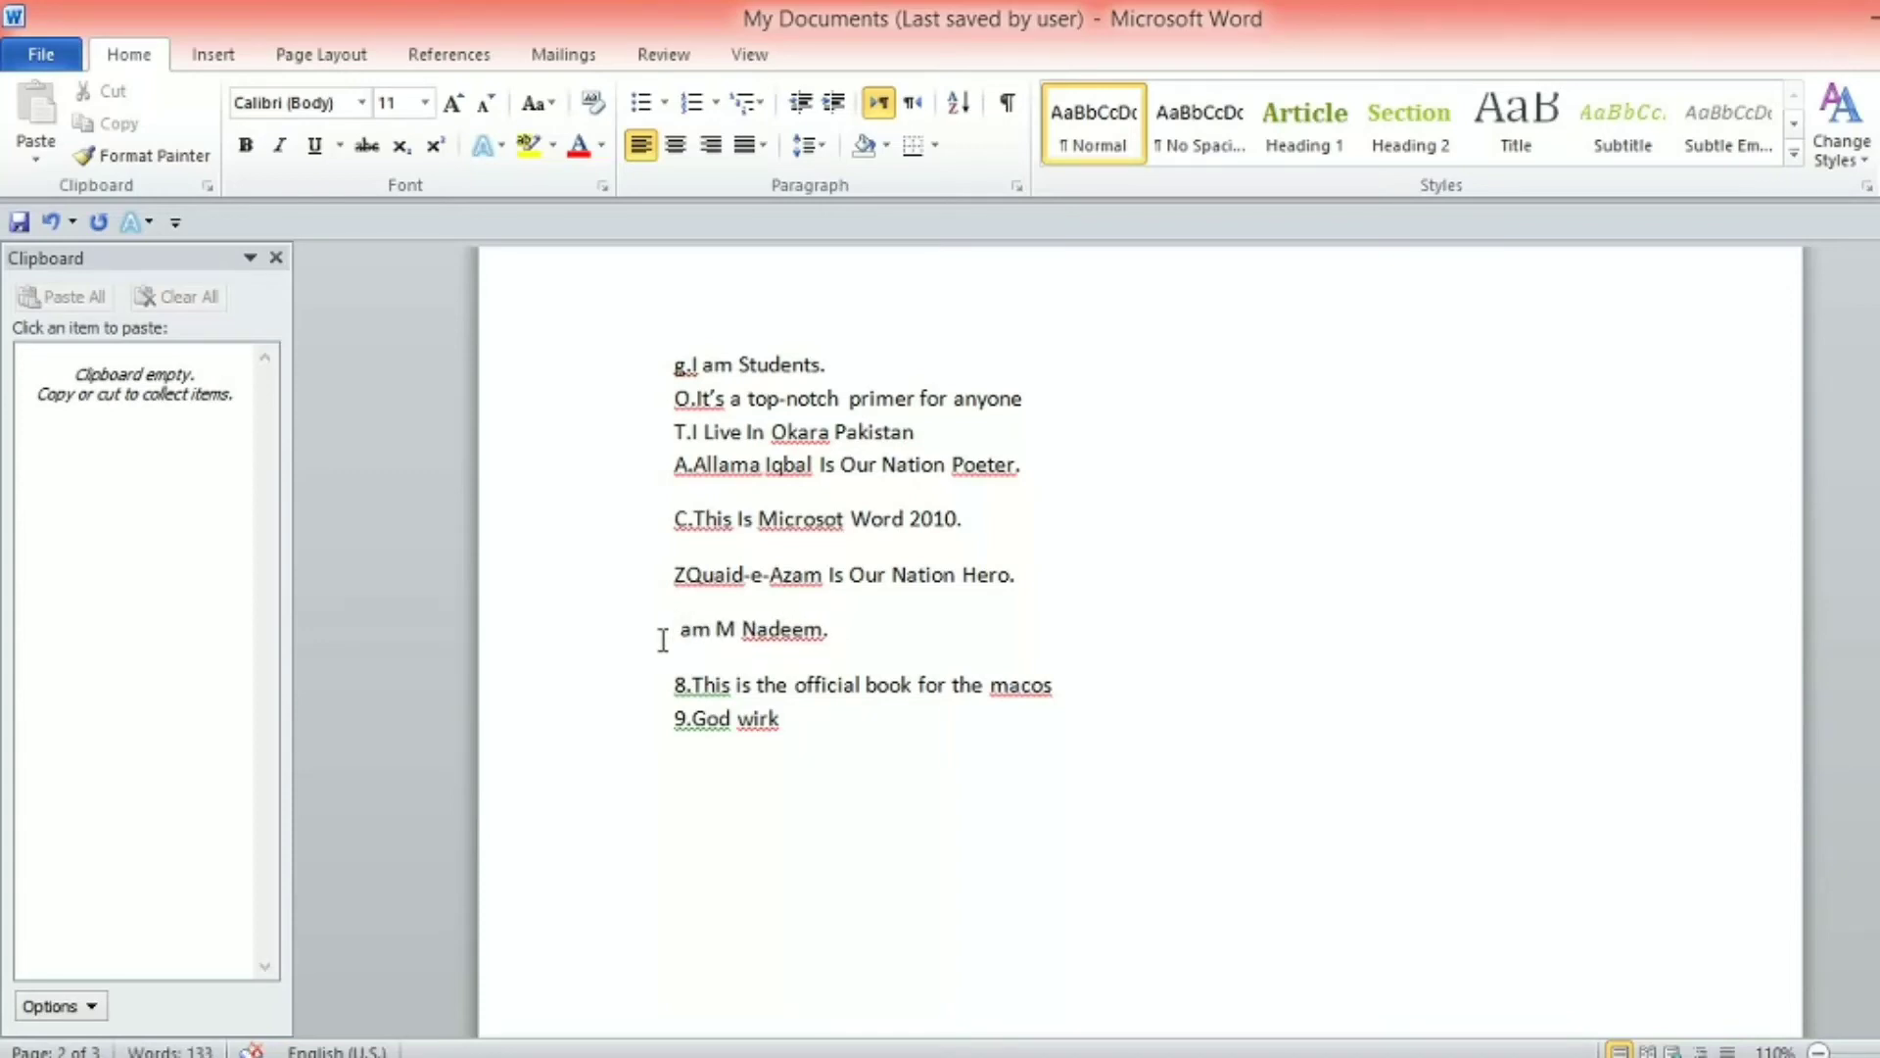
pyautogui.write('E')
pyautogui.write('.')
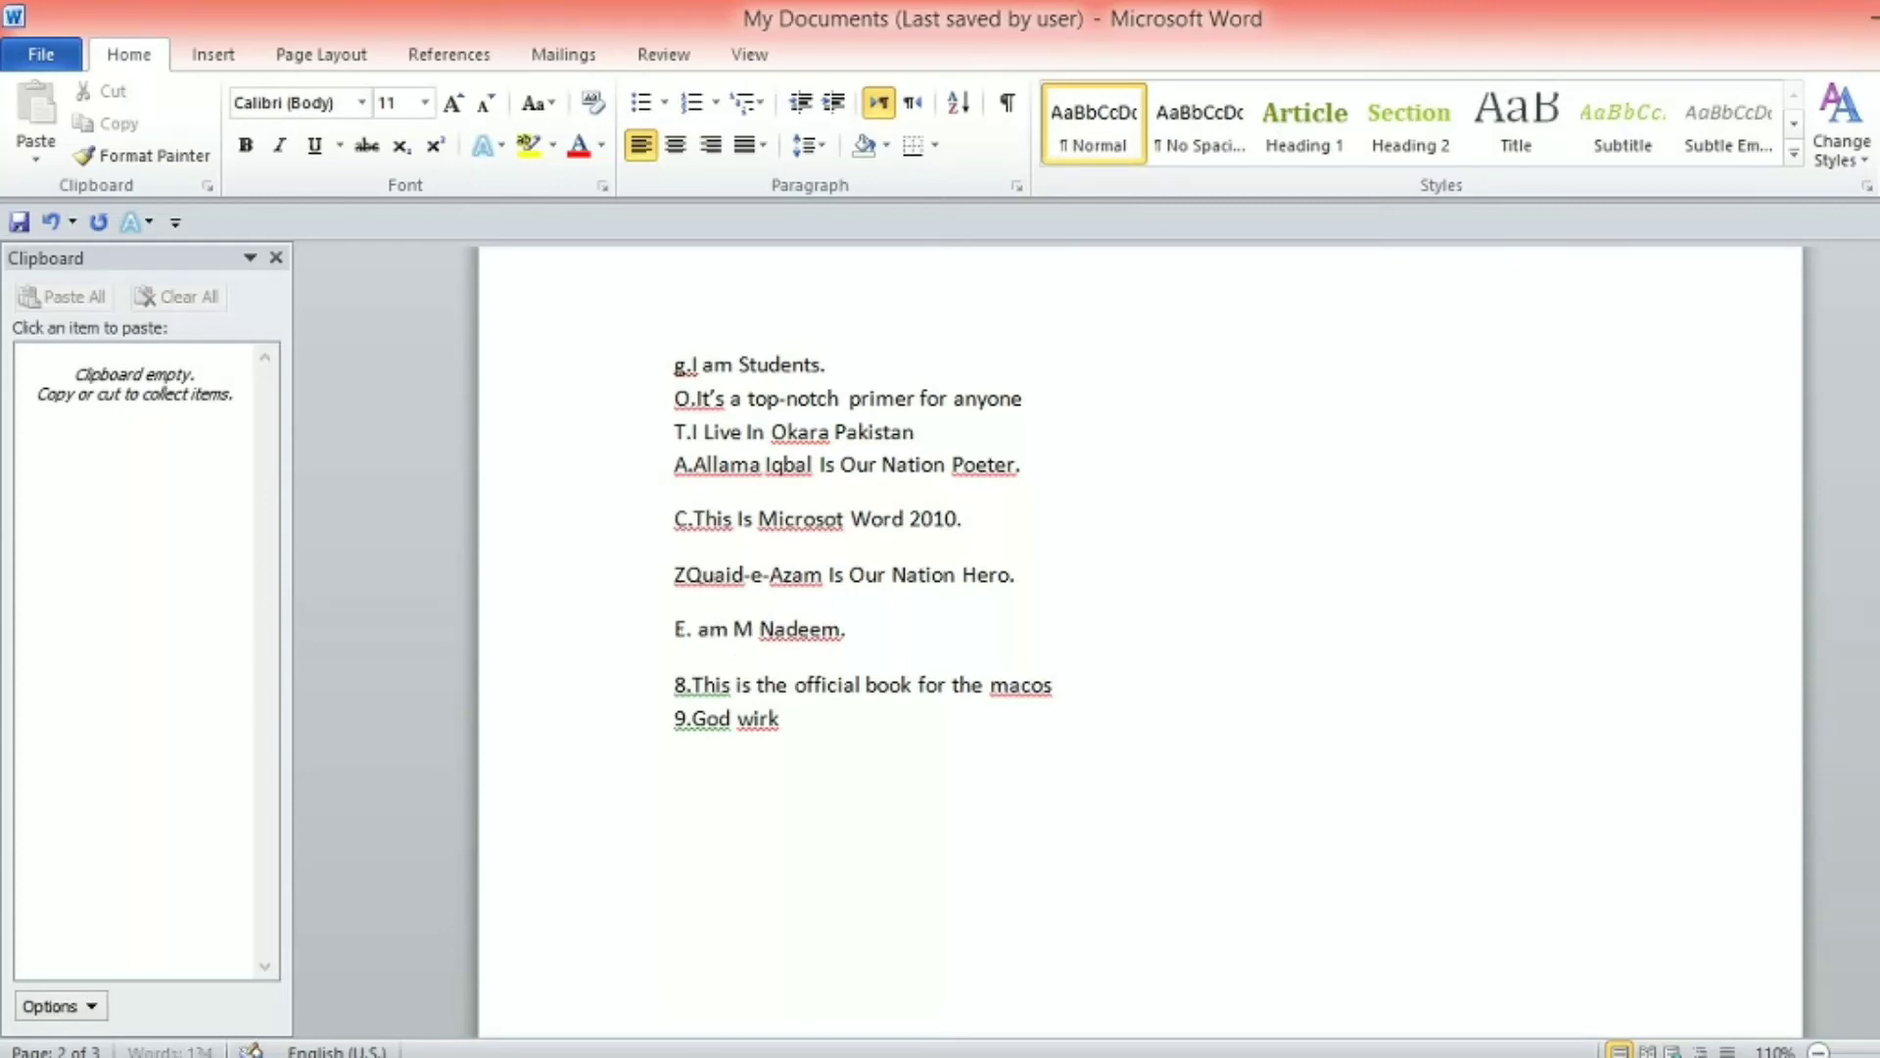
pyautogui.click(693, 686)
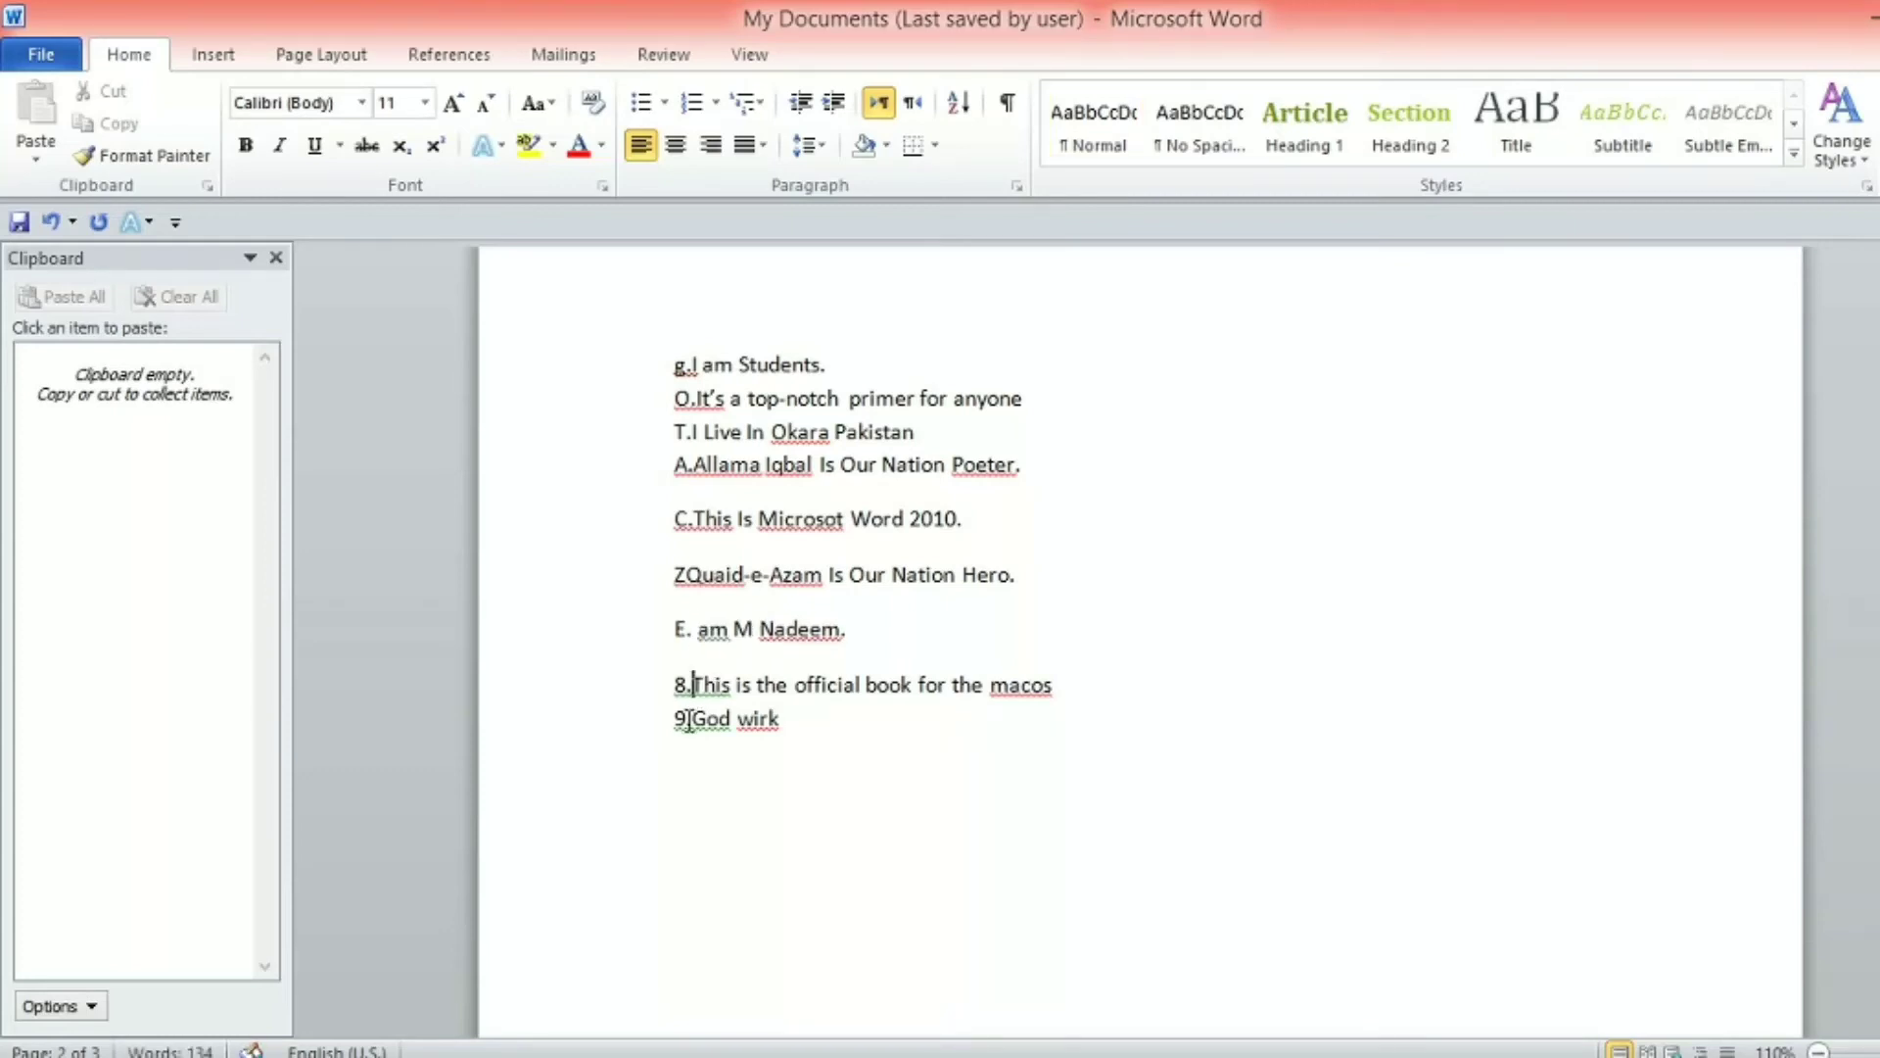
pyautogui.press('BackSpace')
pyautogui.press('BackSpace')
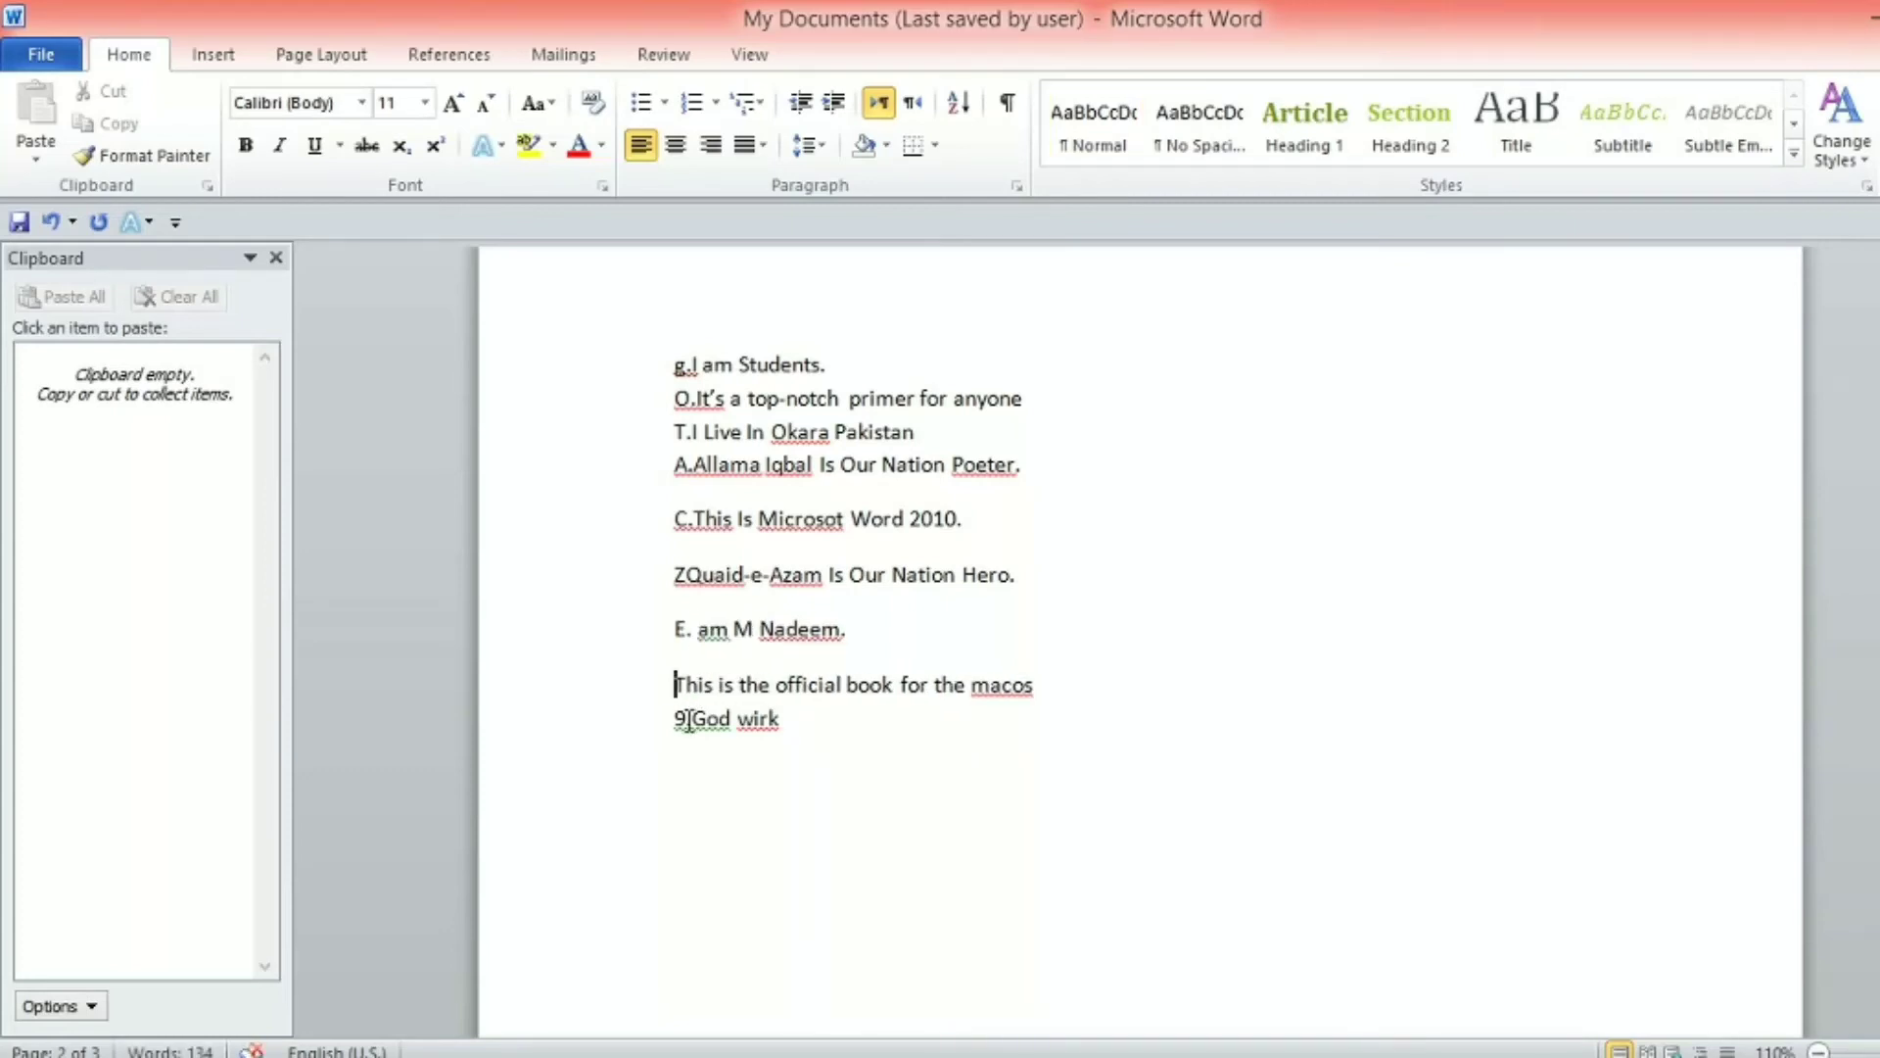
pyautogui.write('K.')
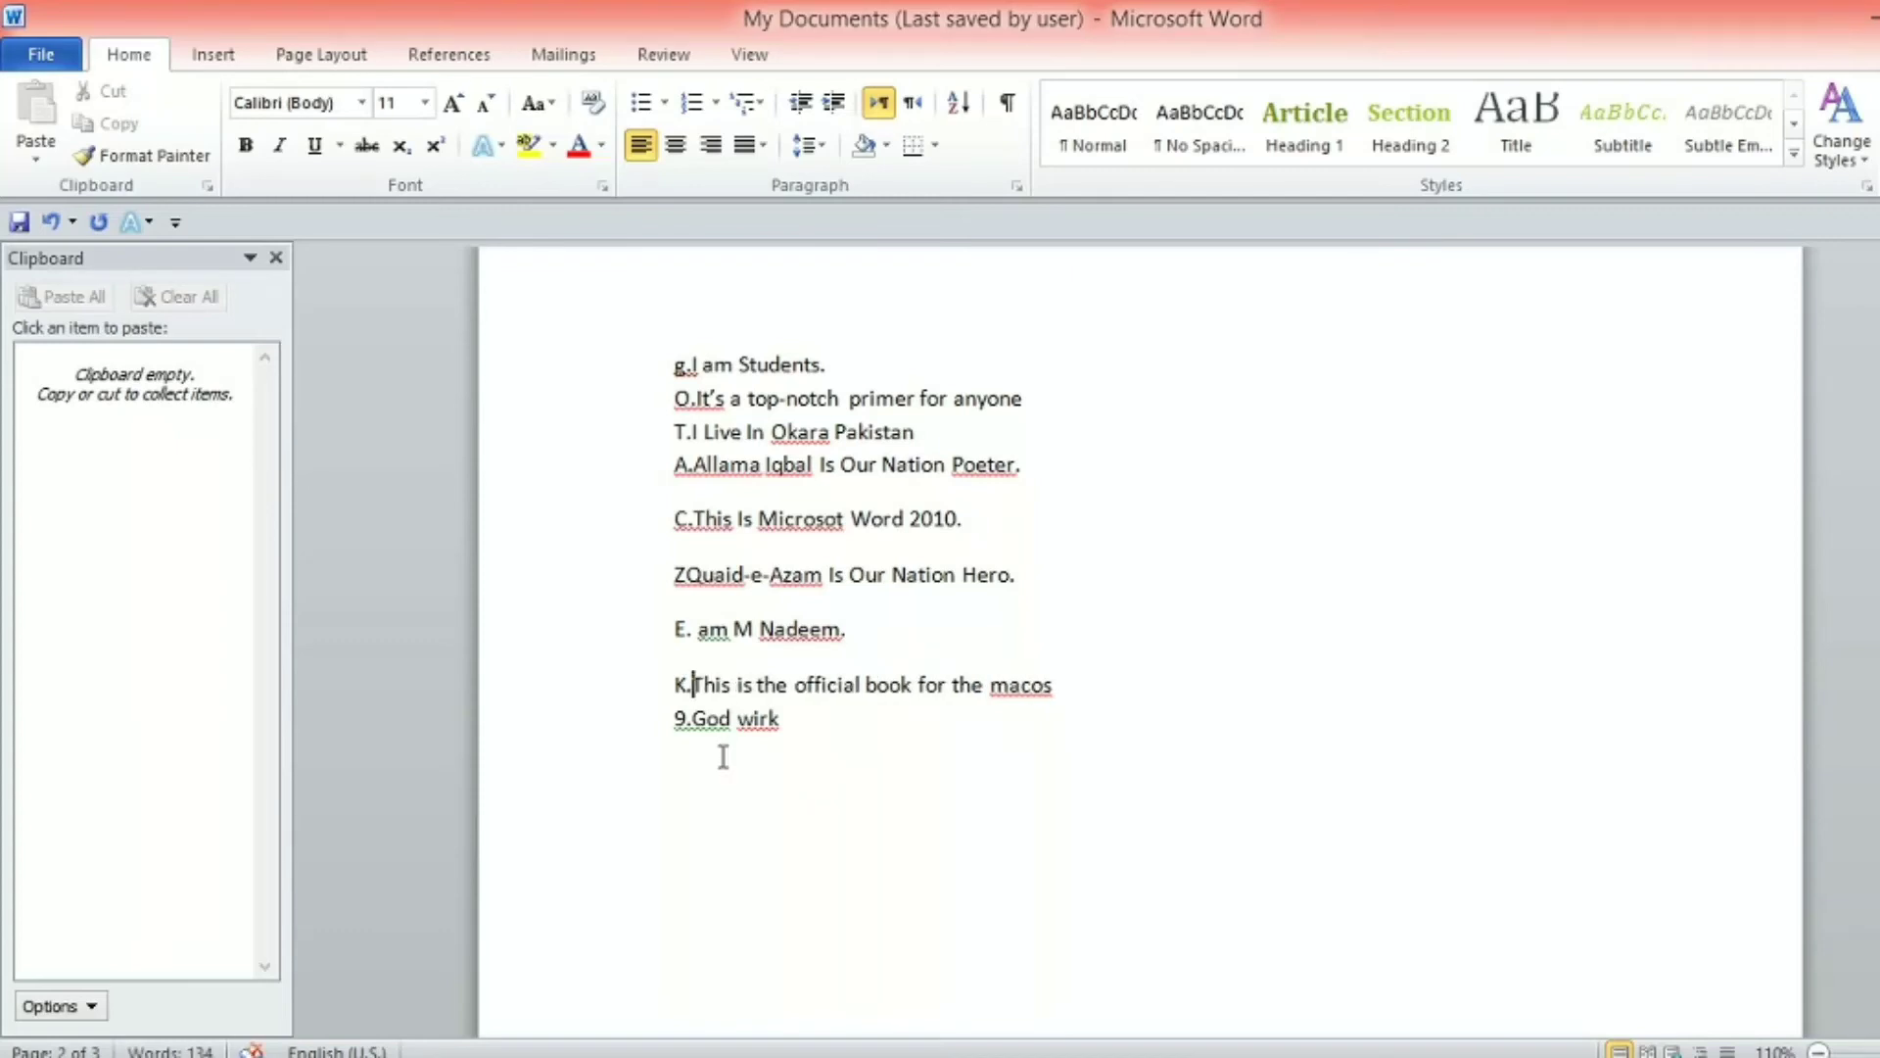
pyautogui.click(693, 725)
pyautogui.press('BackSpace')
pyautogui.press('BackSpace')
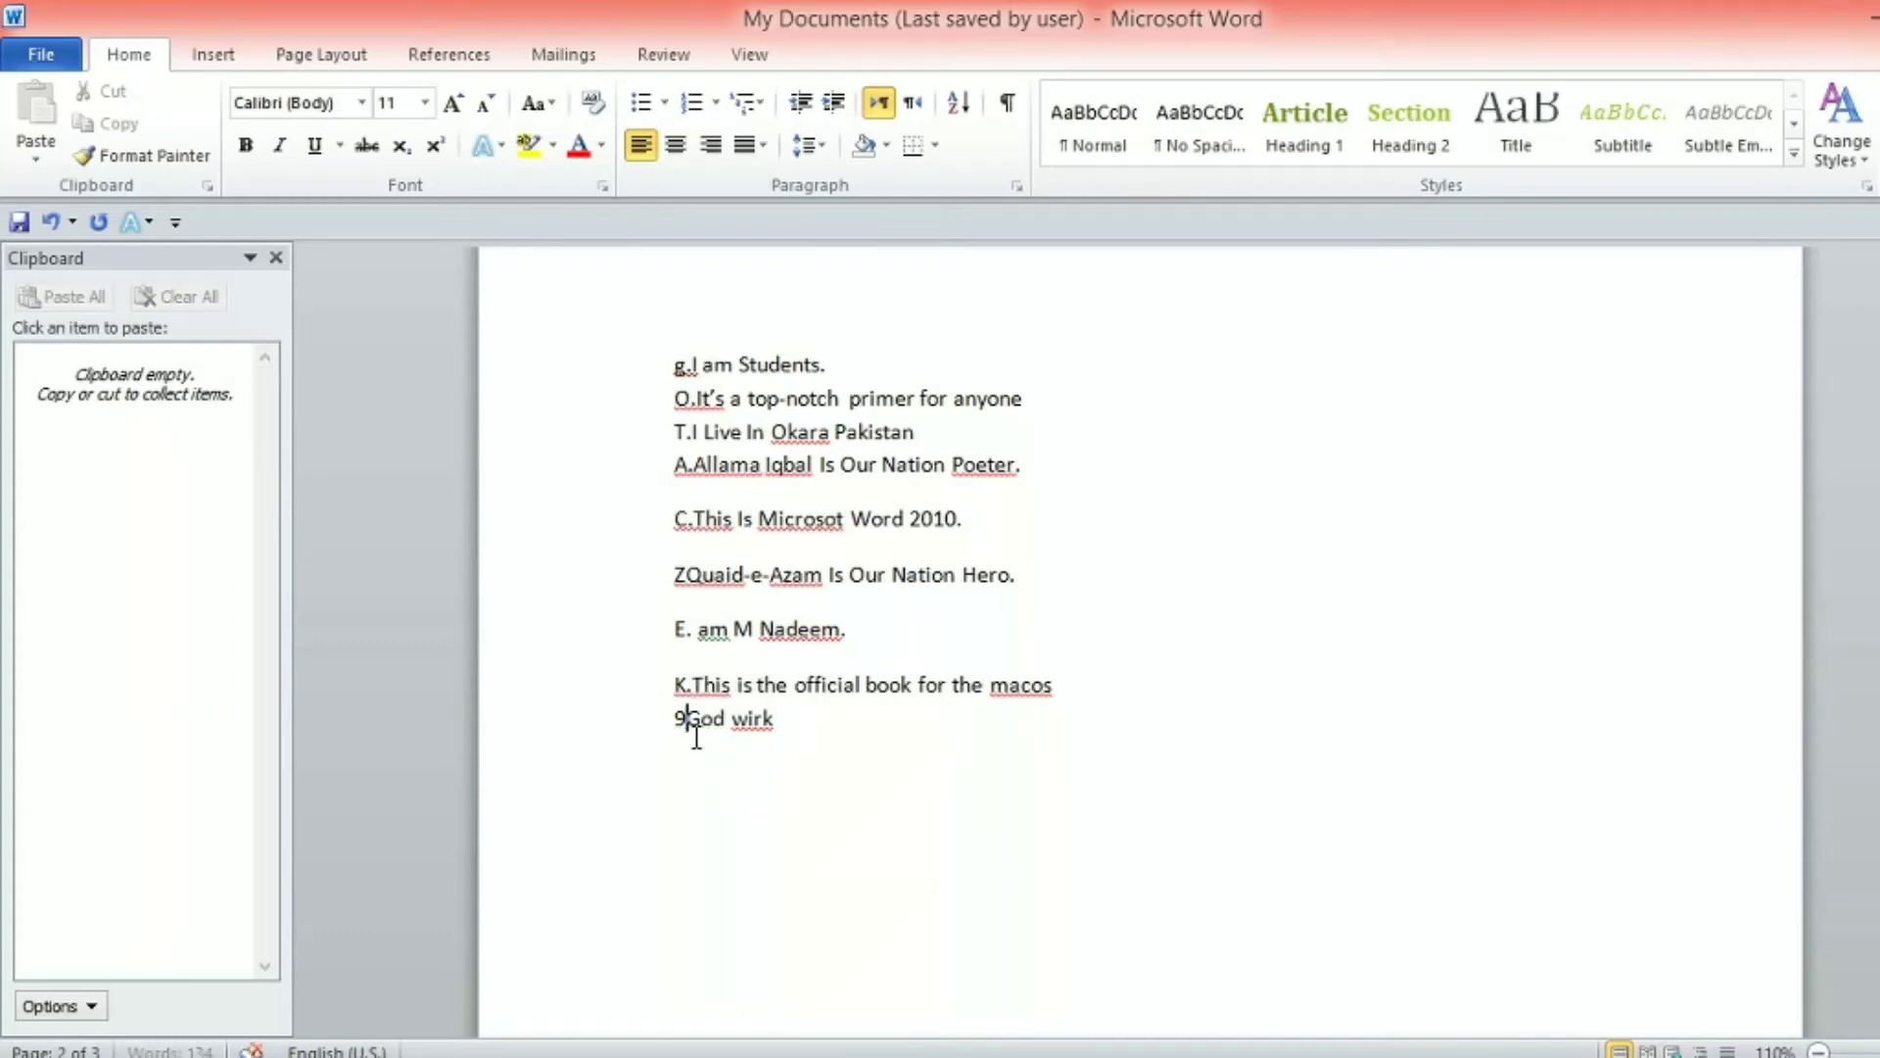
pyautogui.write('B')
pyautogui.write('.')
pyautogui.click(997, 627)
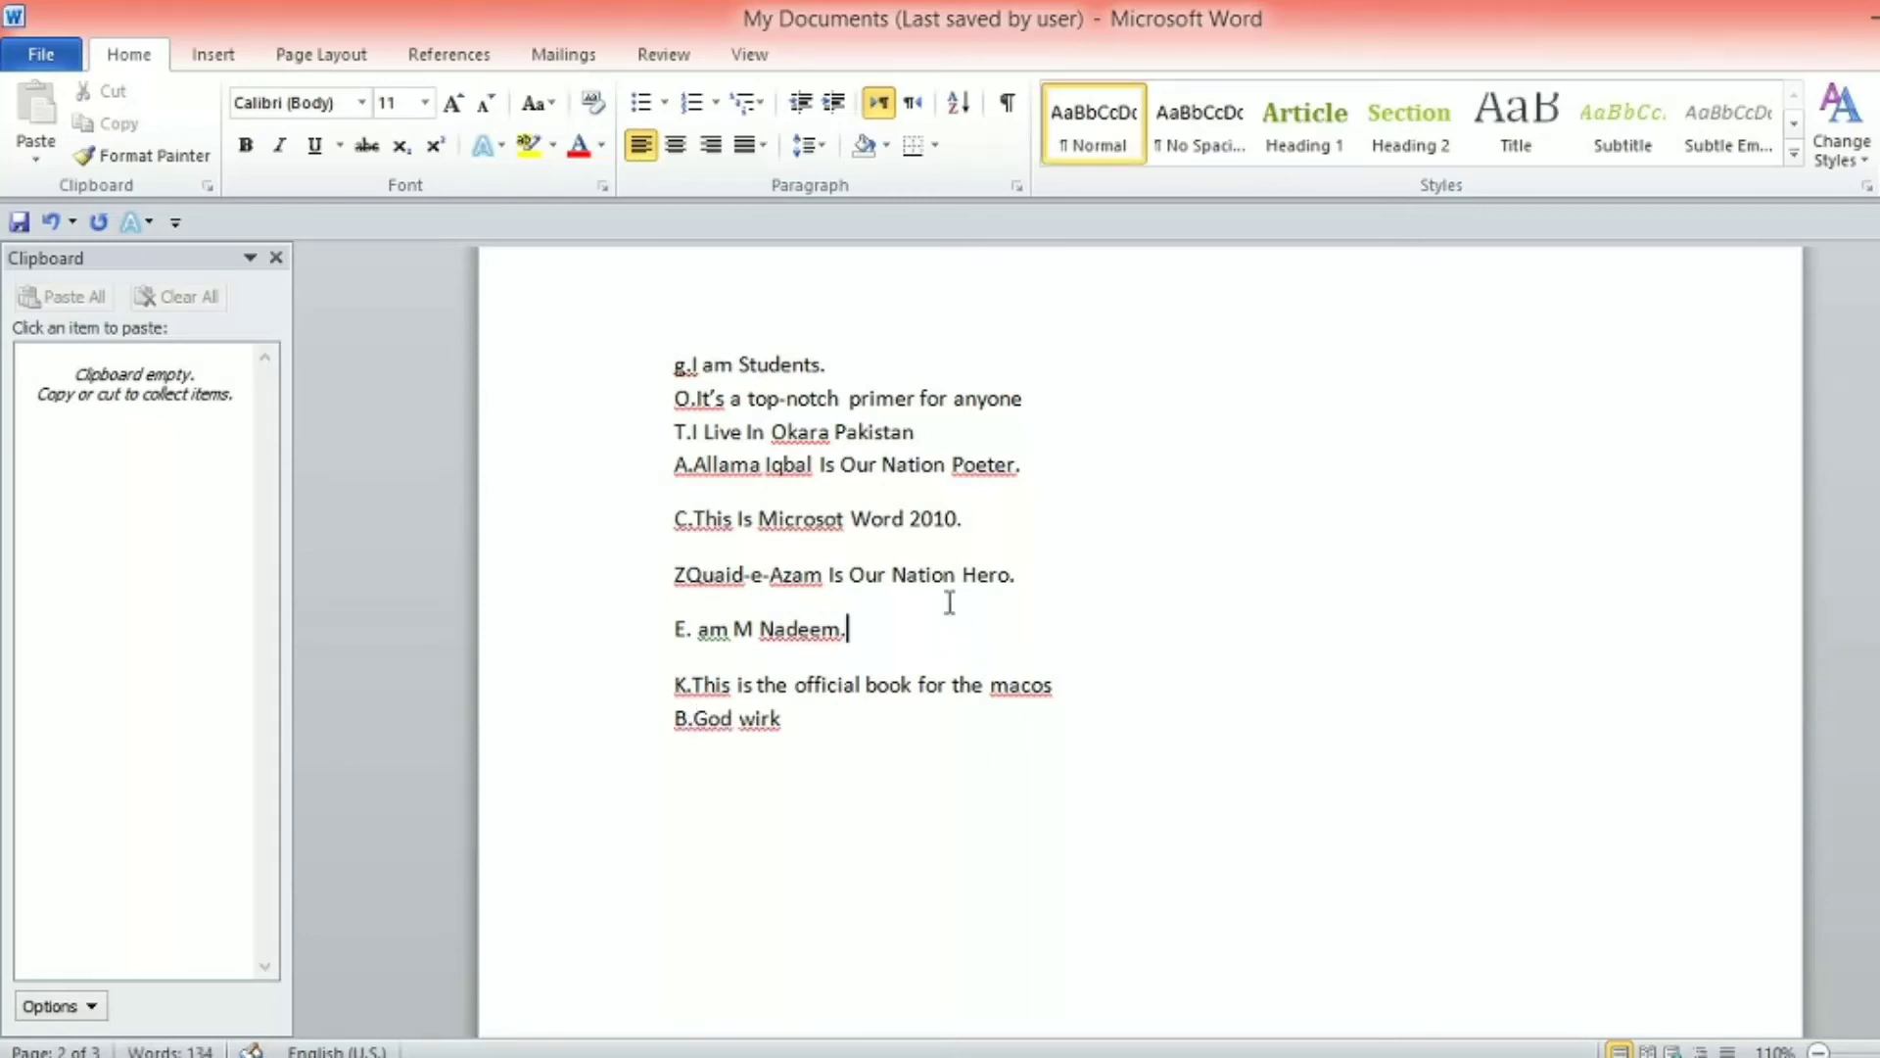
# Sort the lettered lines ascending into A, B, C, E, g, K, O, T, Z
pyautogui.moveTo(676, 364); pyautogui.dragTo(789, 725)
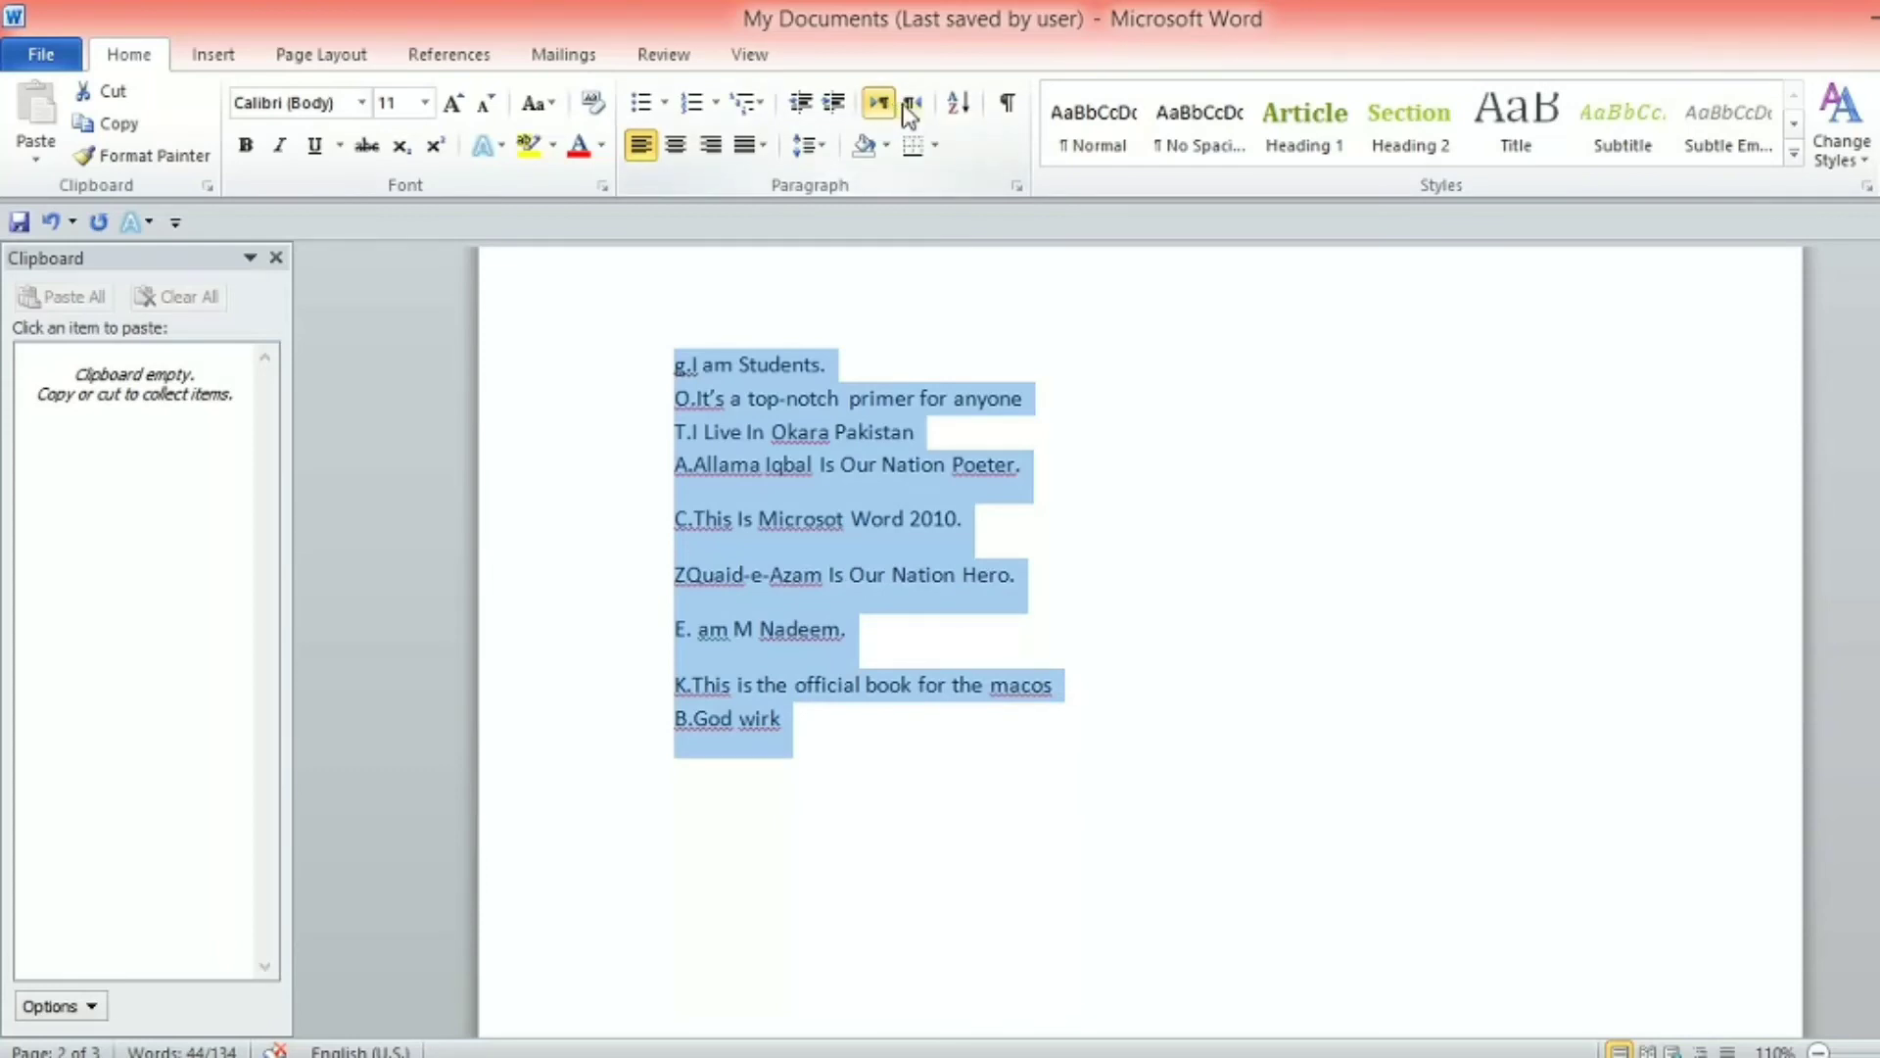
pyautogui.click(959, 104)
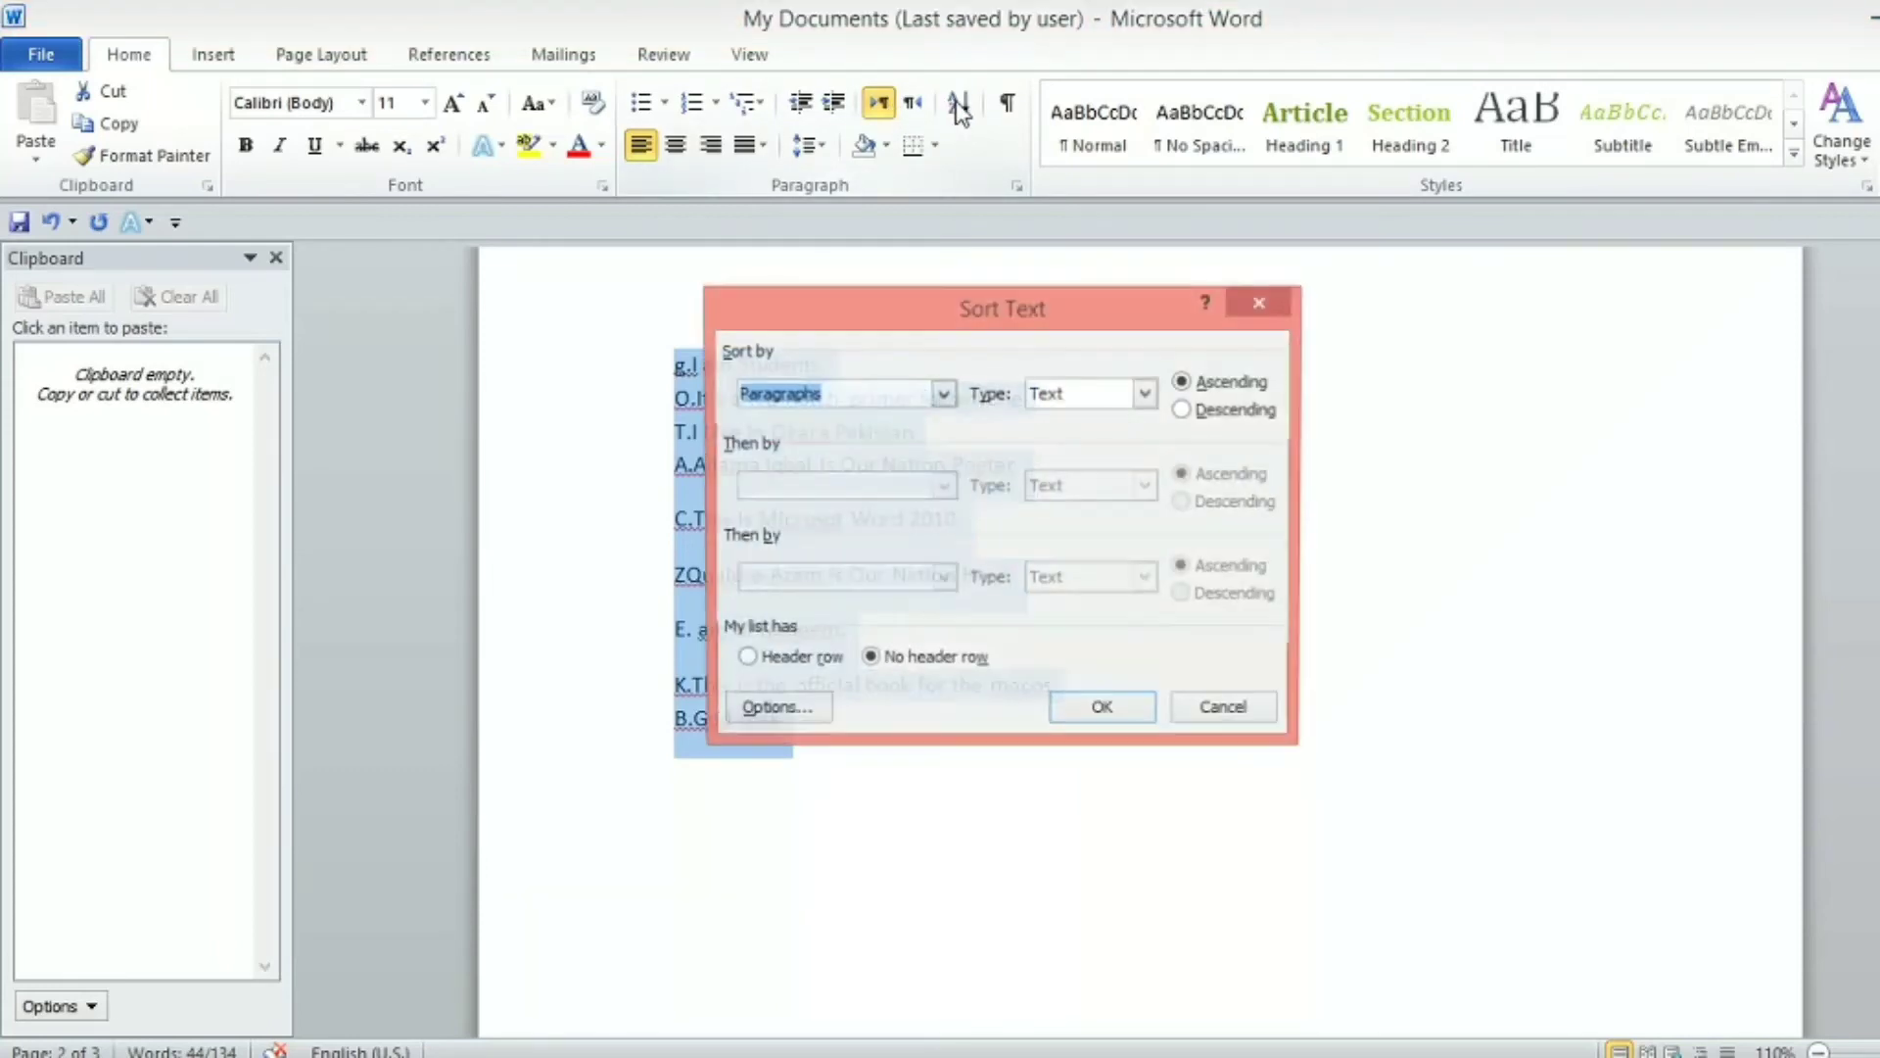
pyautogui.click(1205, 385)
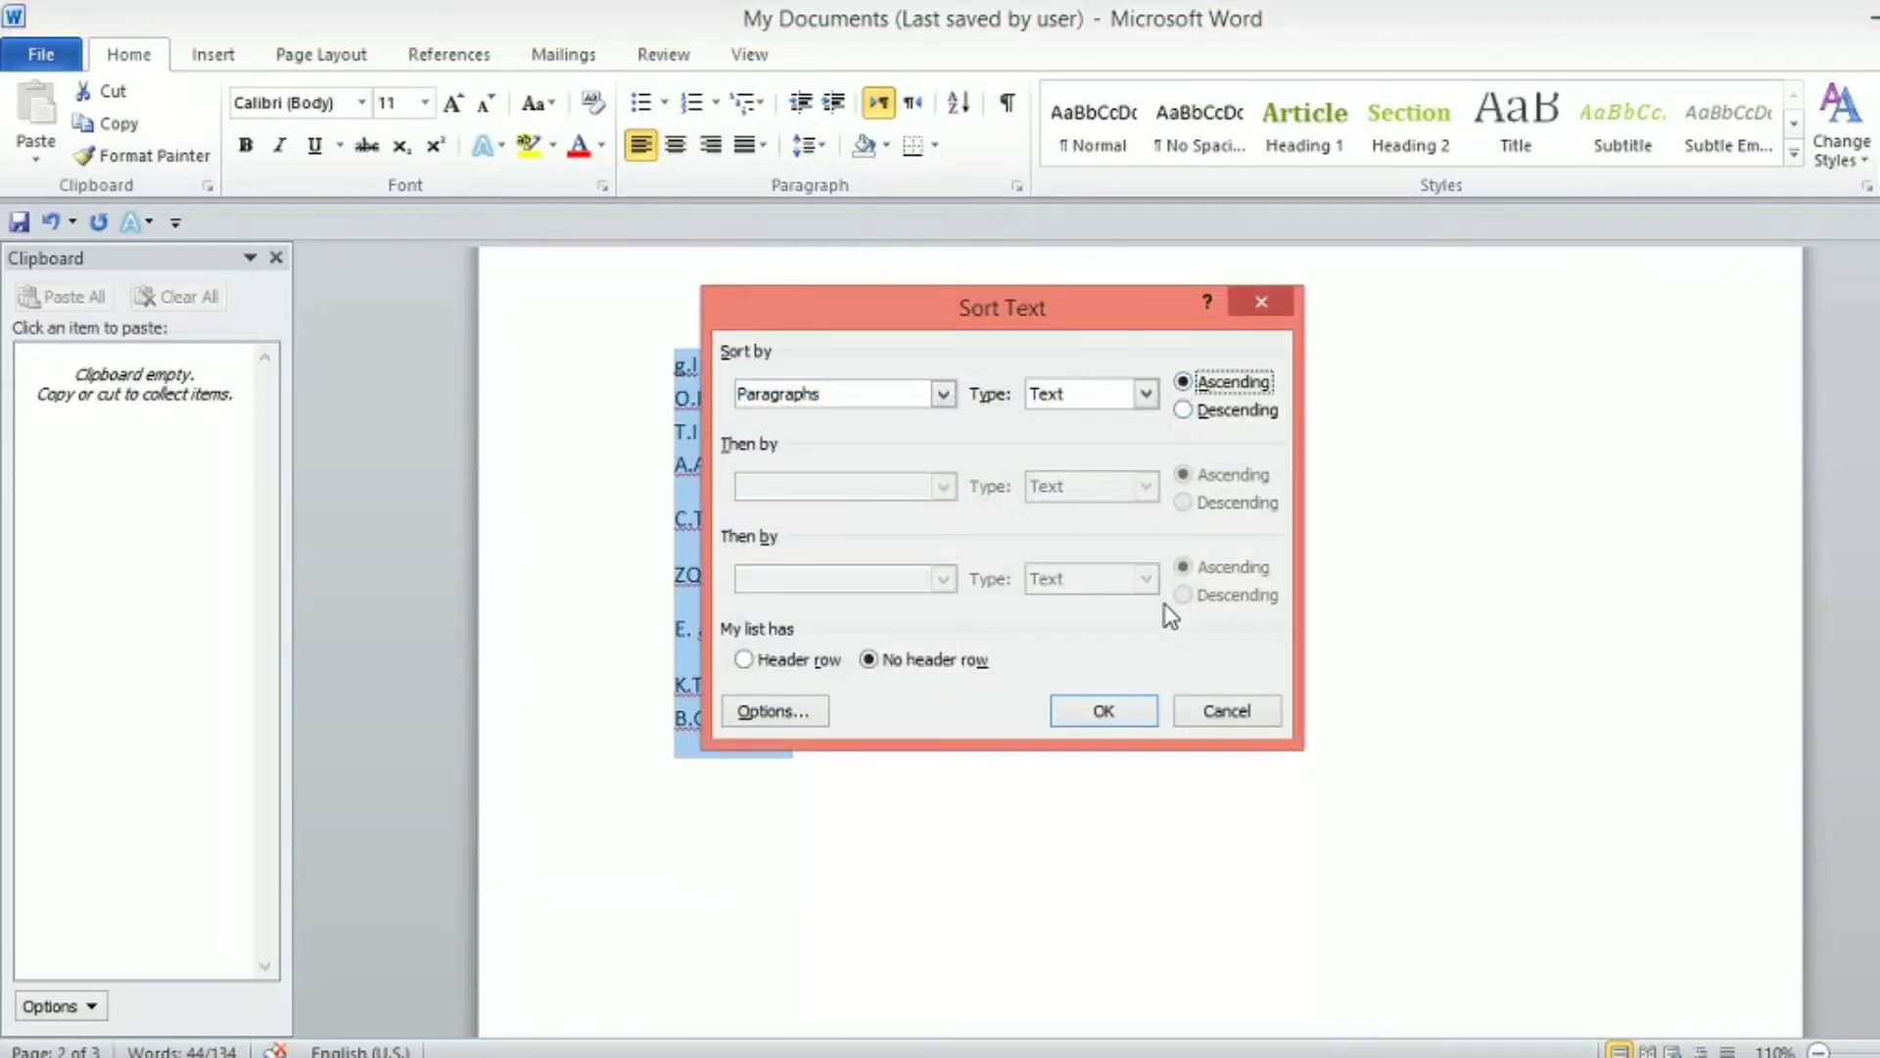
pyautogui.click(1103, 712)
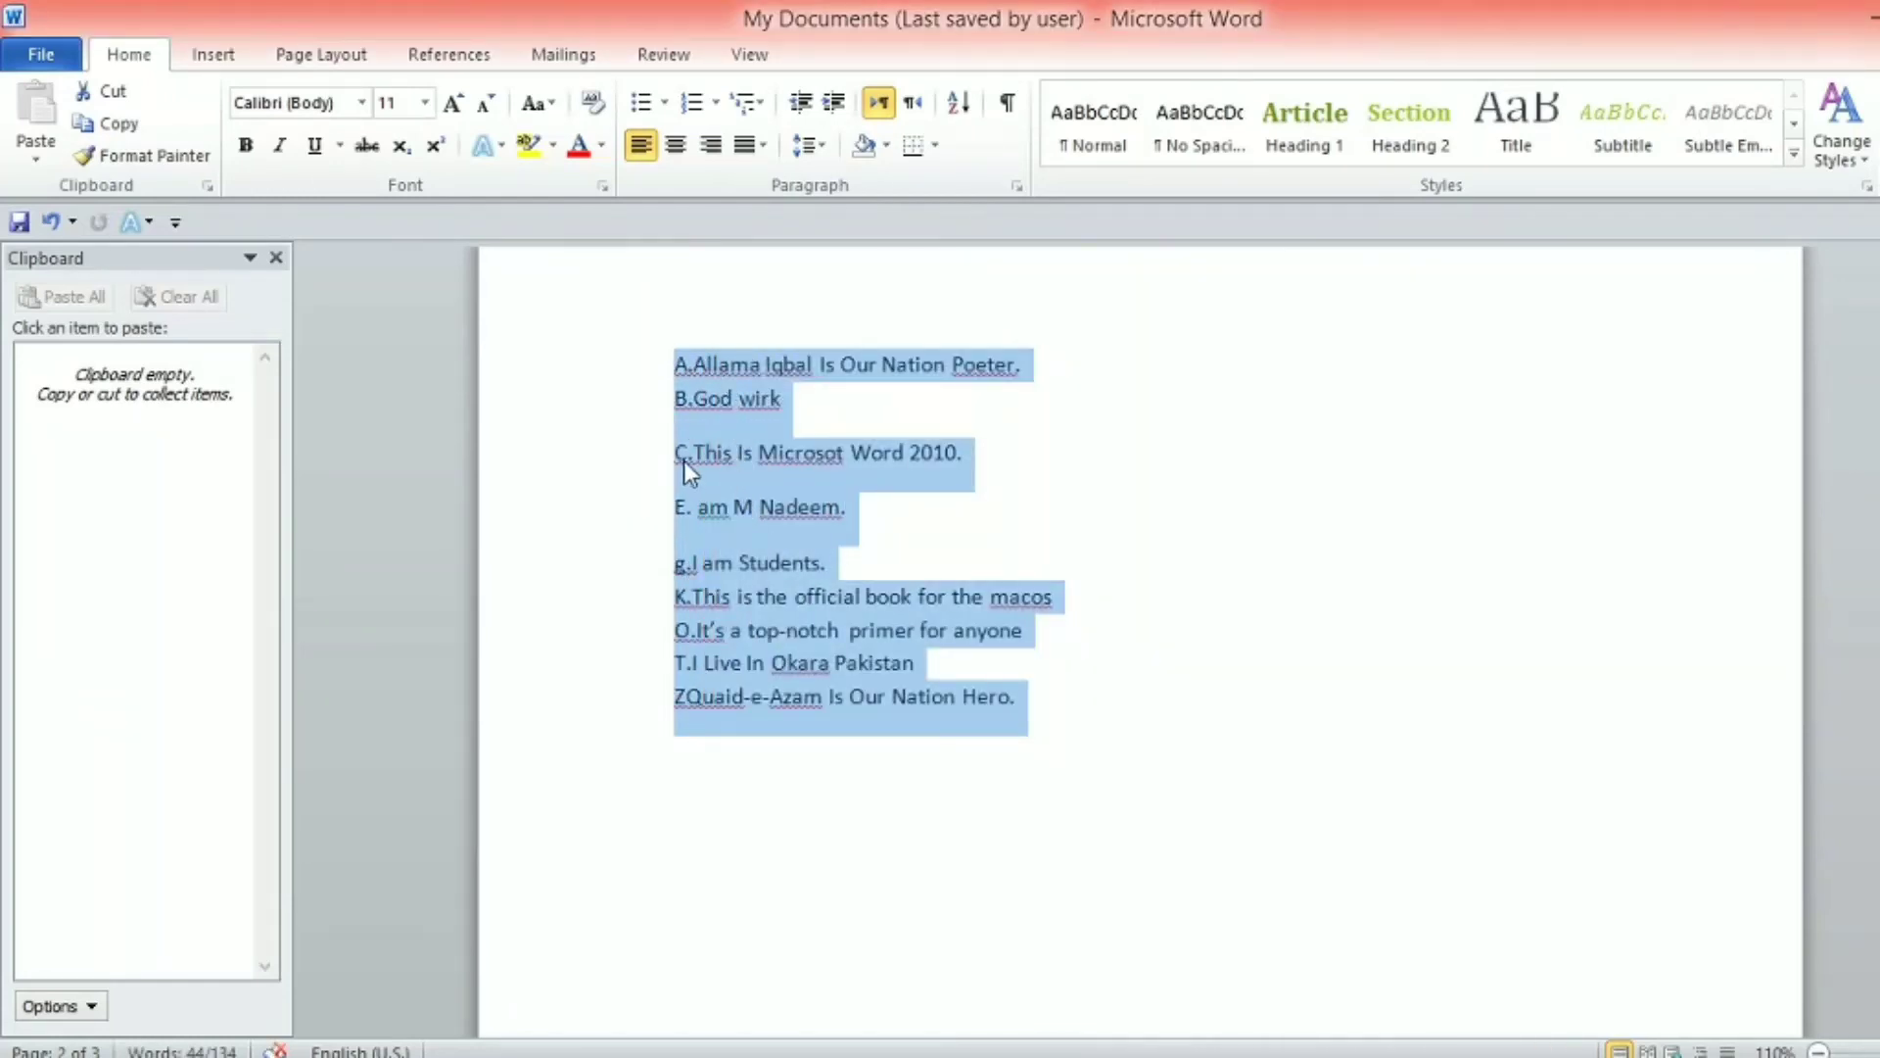
pyautogui.click(852, 453)
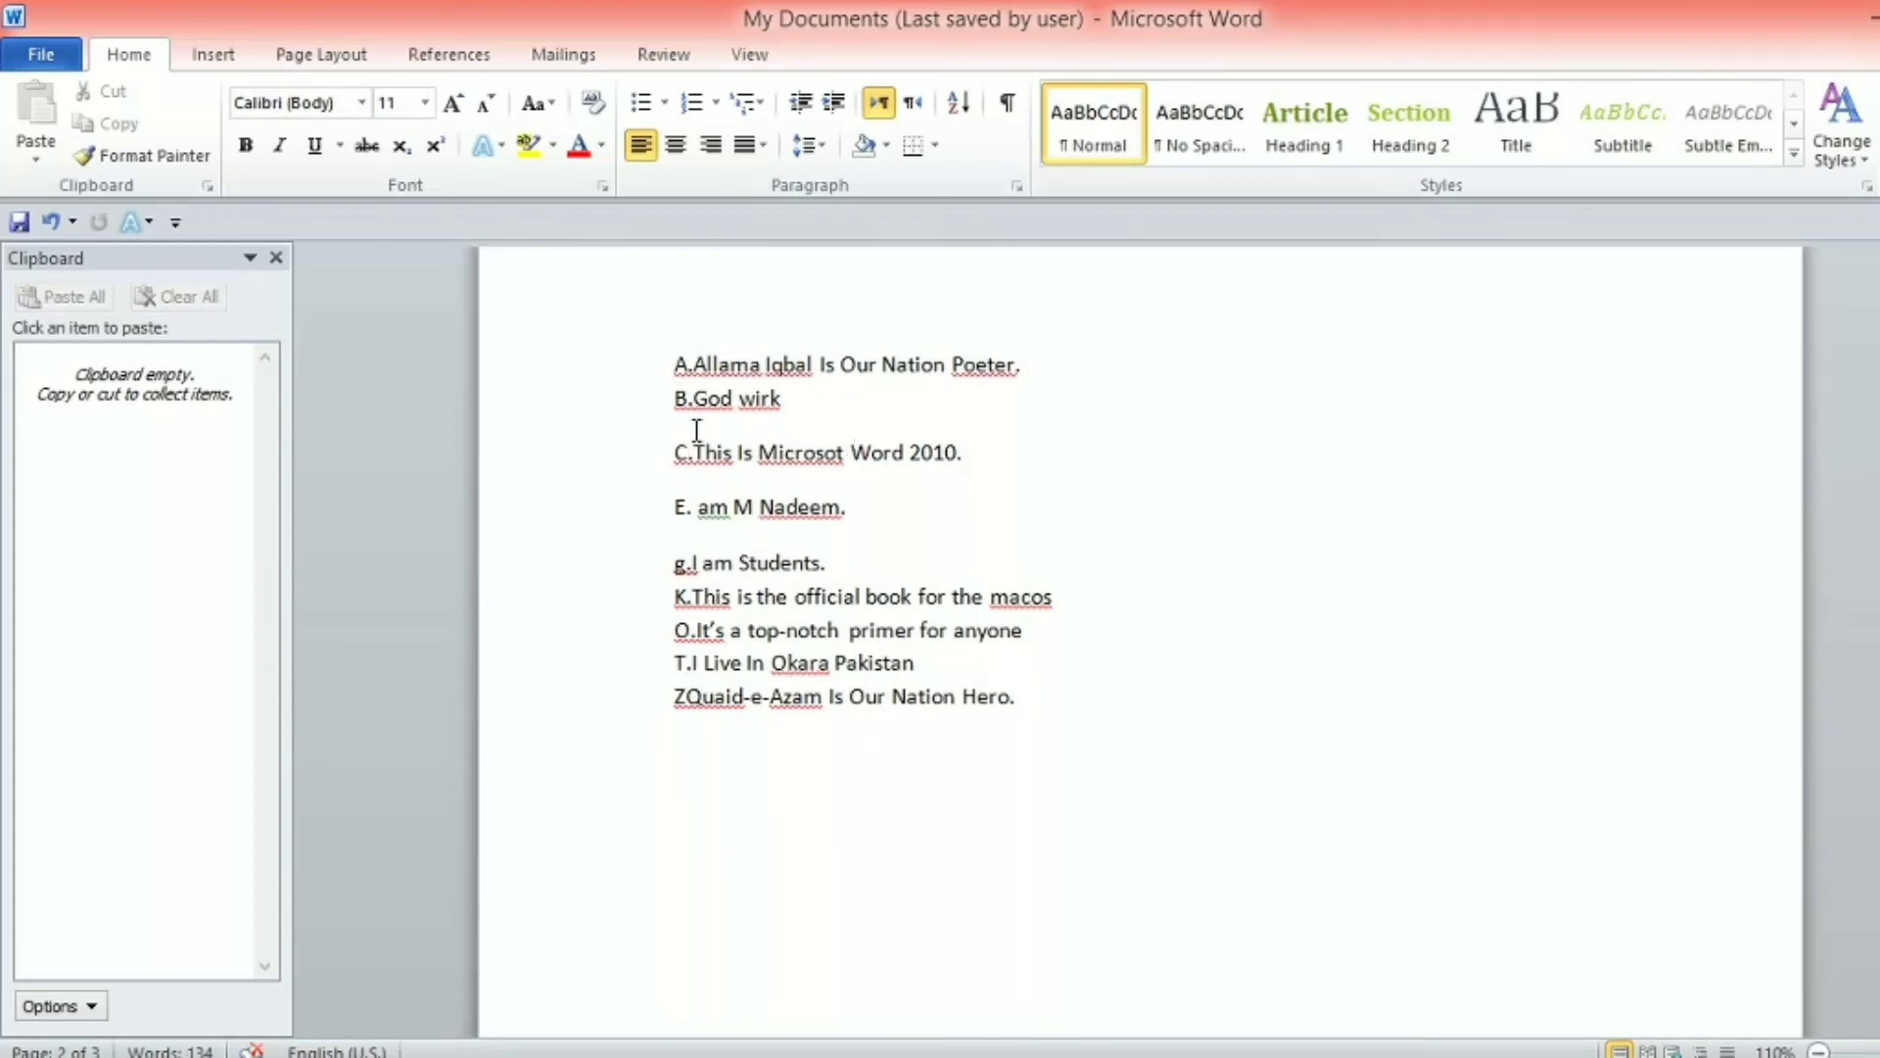
# Sort the lettered lines descending so they run Z, T, O, K, g, E, C, B, A
pyautogui.moveTo(696, 431); pyautogui.dragTo(686, 588)
pyautogui.click(949, 428)
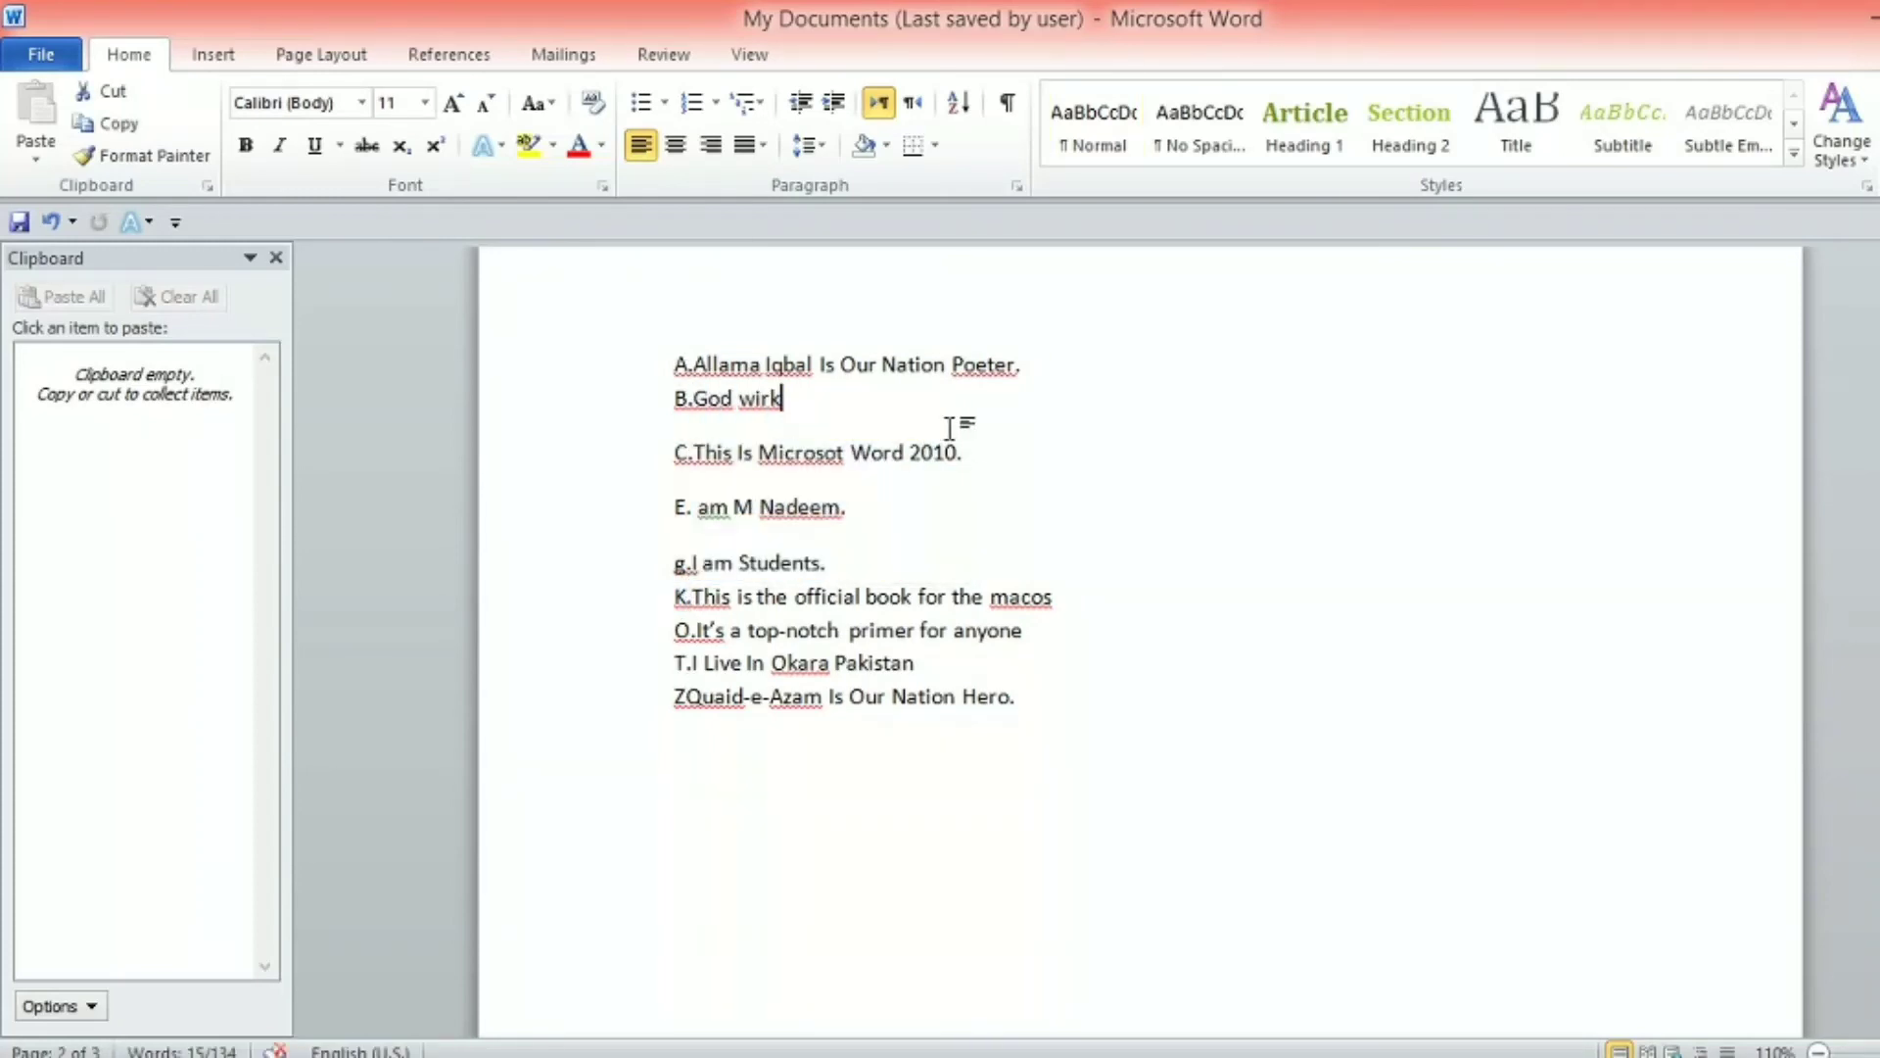
pyautogui.moveTo(676, 364); pyautogui.dragTo(1023, 724)
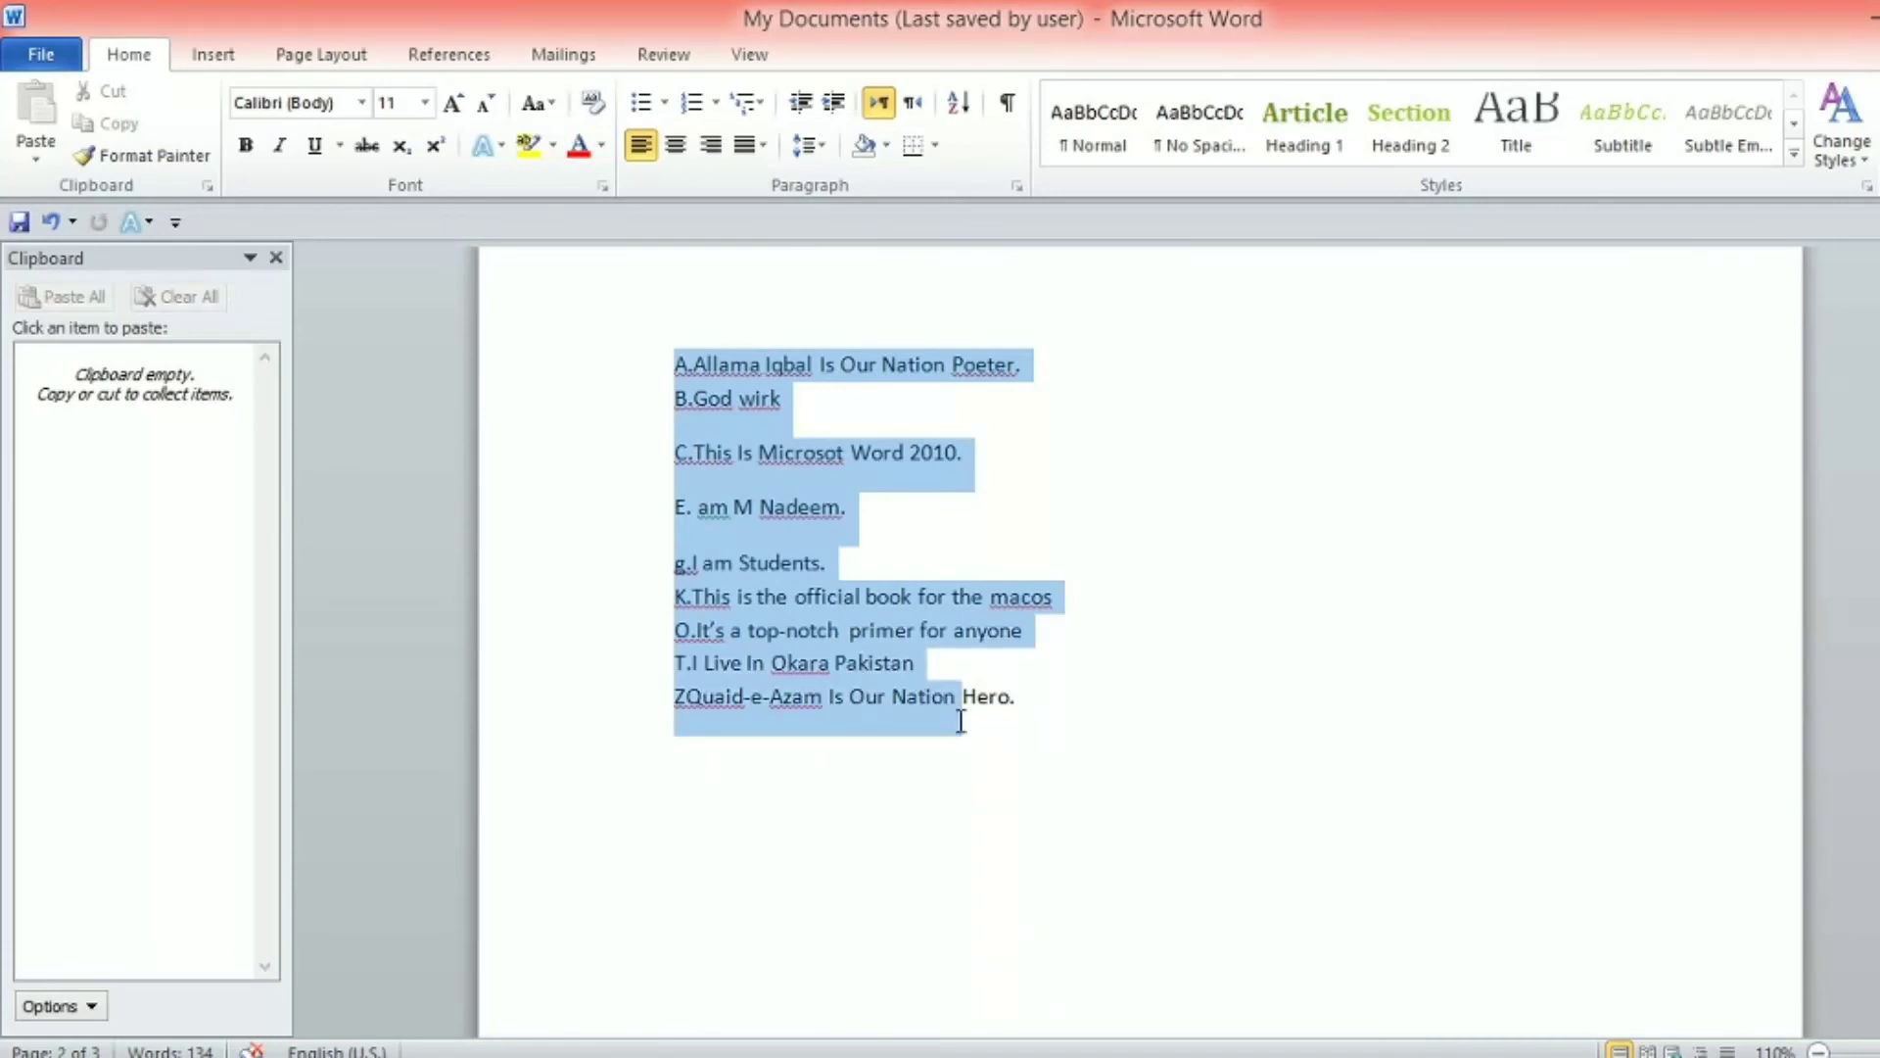
pyautogui.click(958, 102)
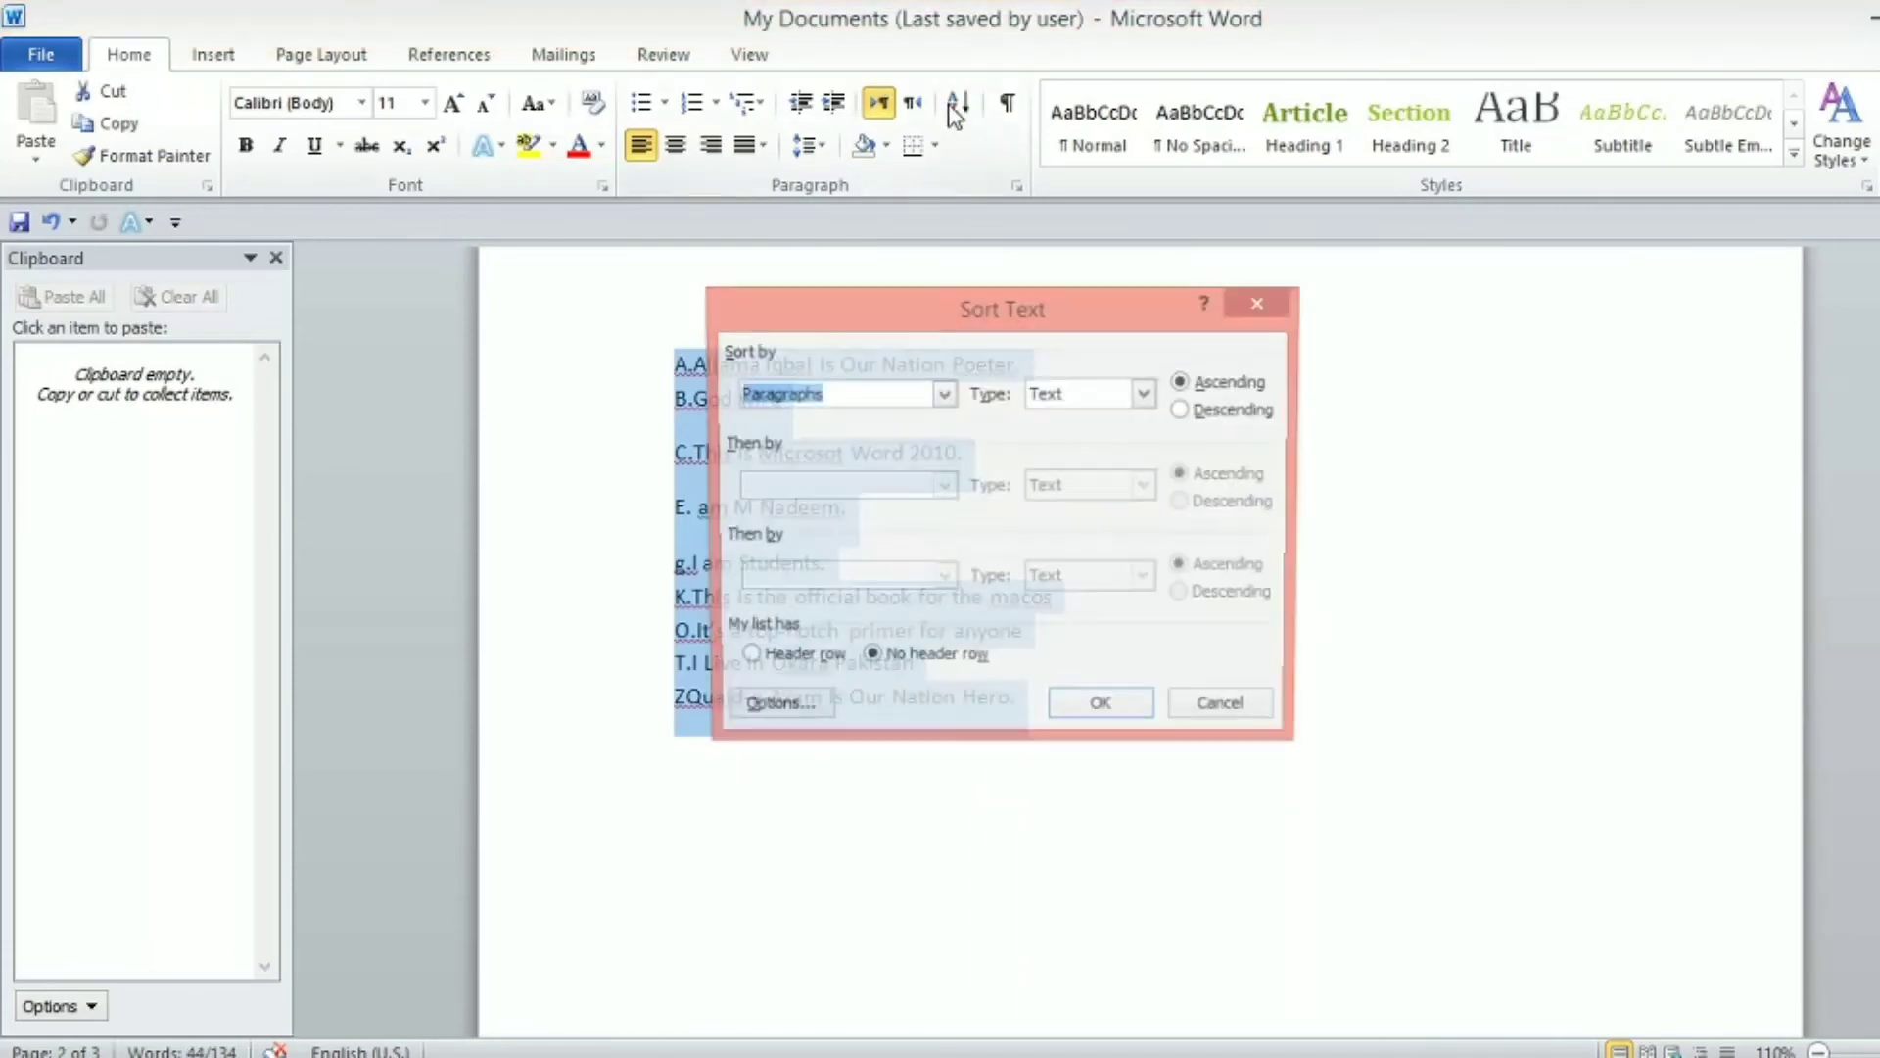
pyautogui.click(1183, 412)
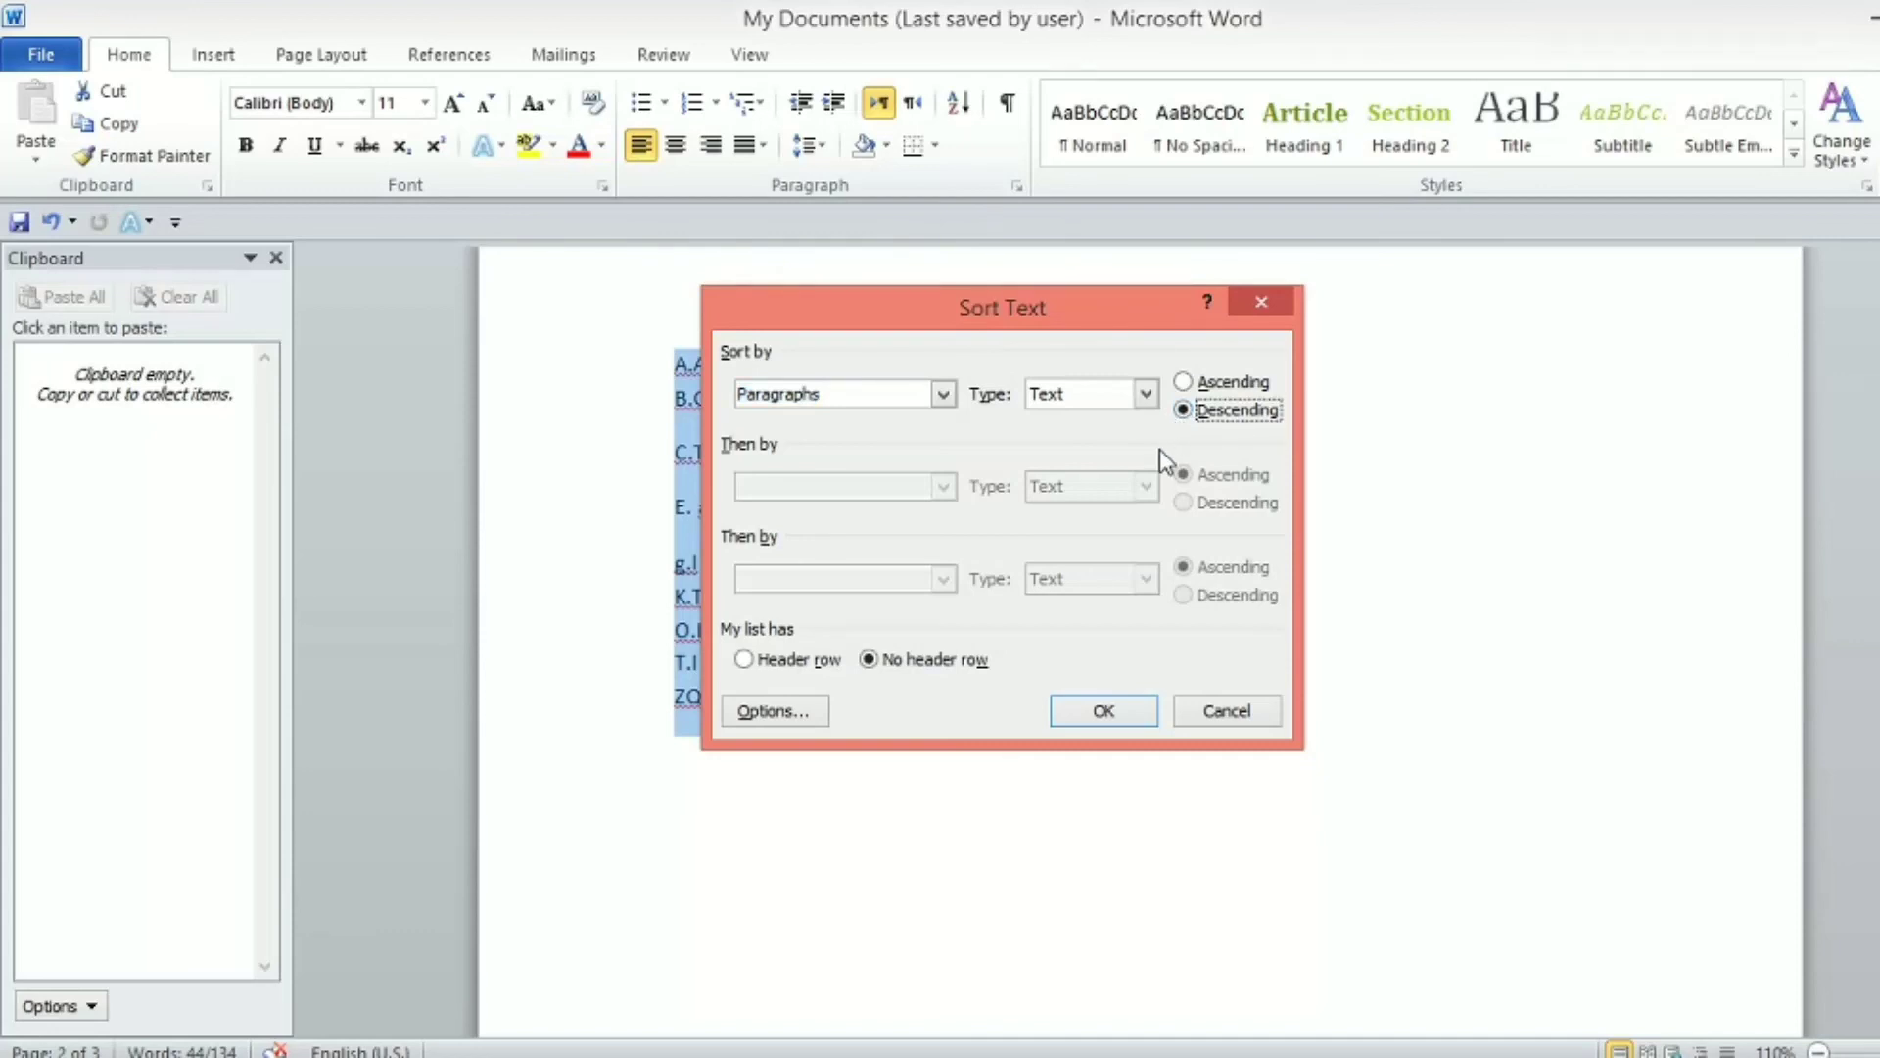
pyautogui.click(1096, 715)
pyautogui.click(915, 563)
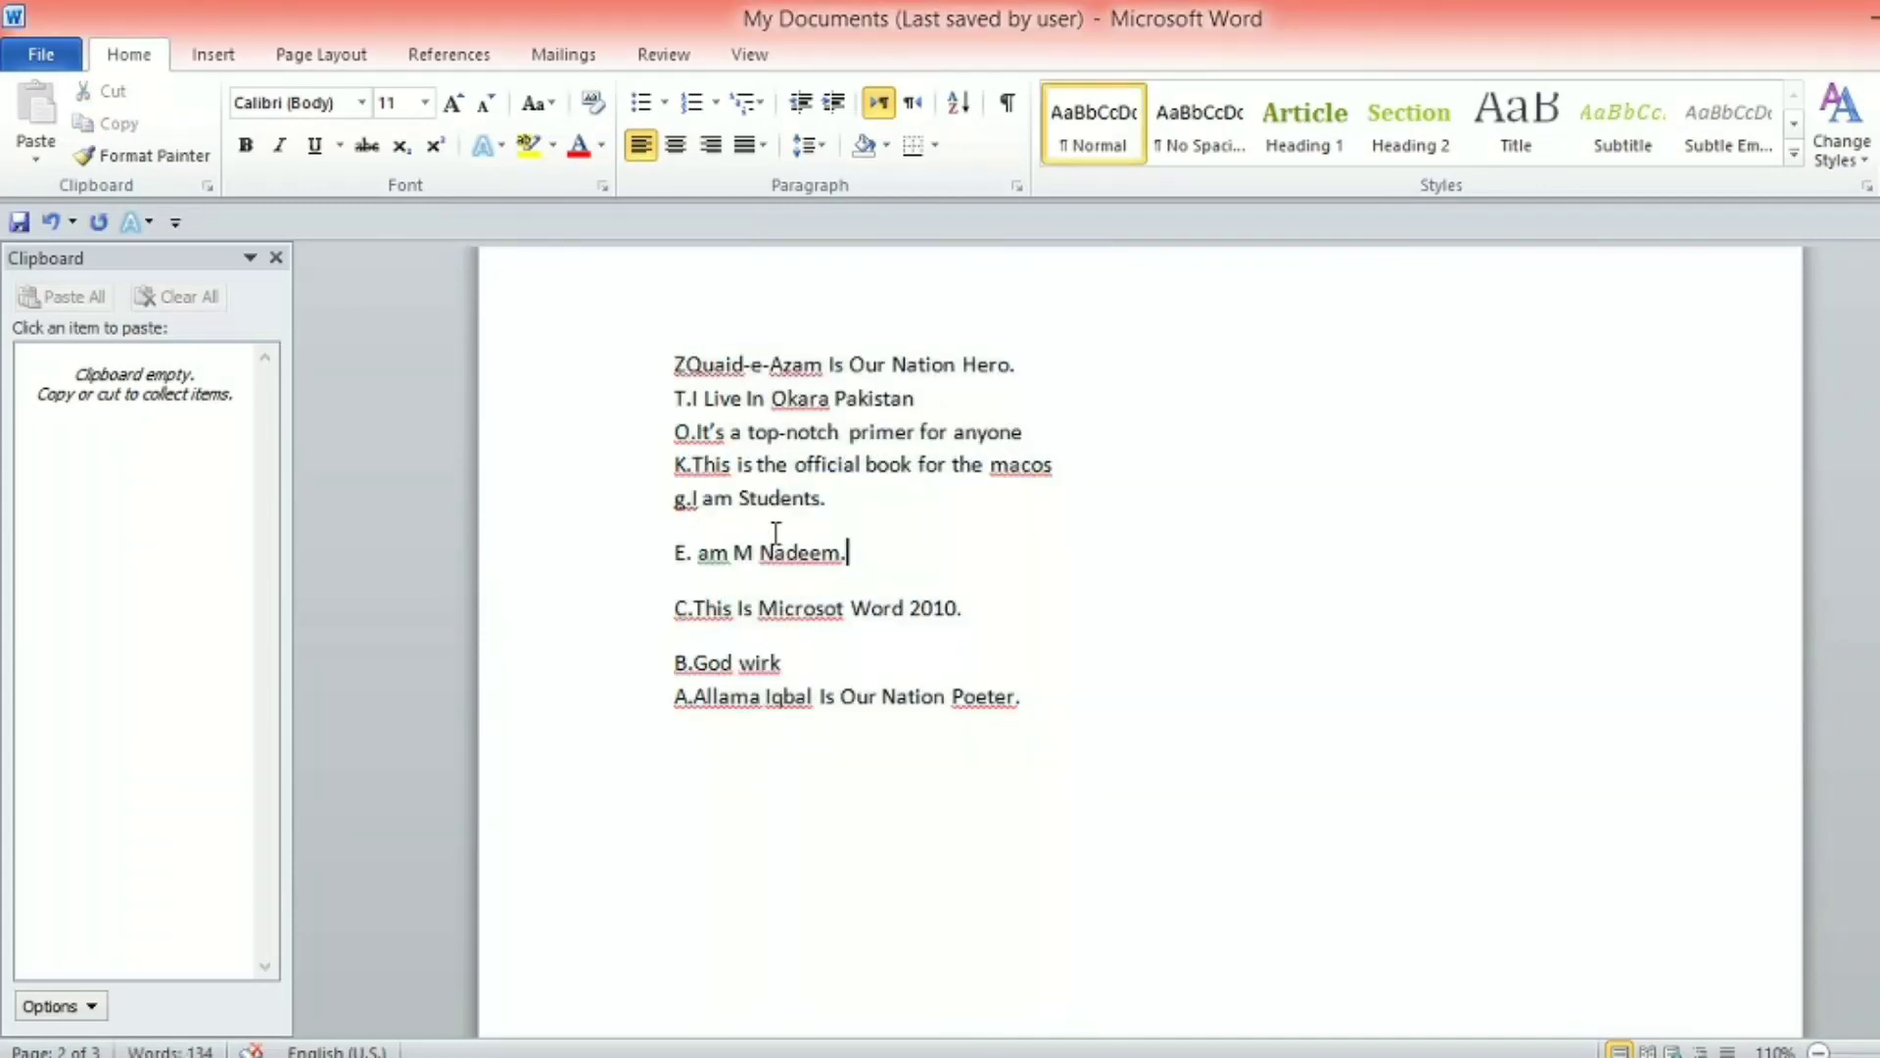
# Reselect every line and sort ascending again into A, B, C, E, g, K, O, T, Z
pyautogui.click(674, 432)
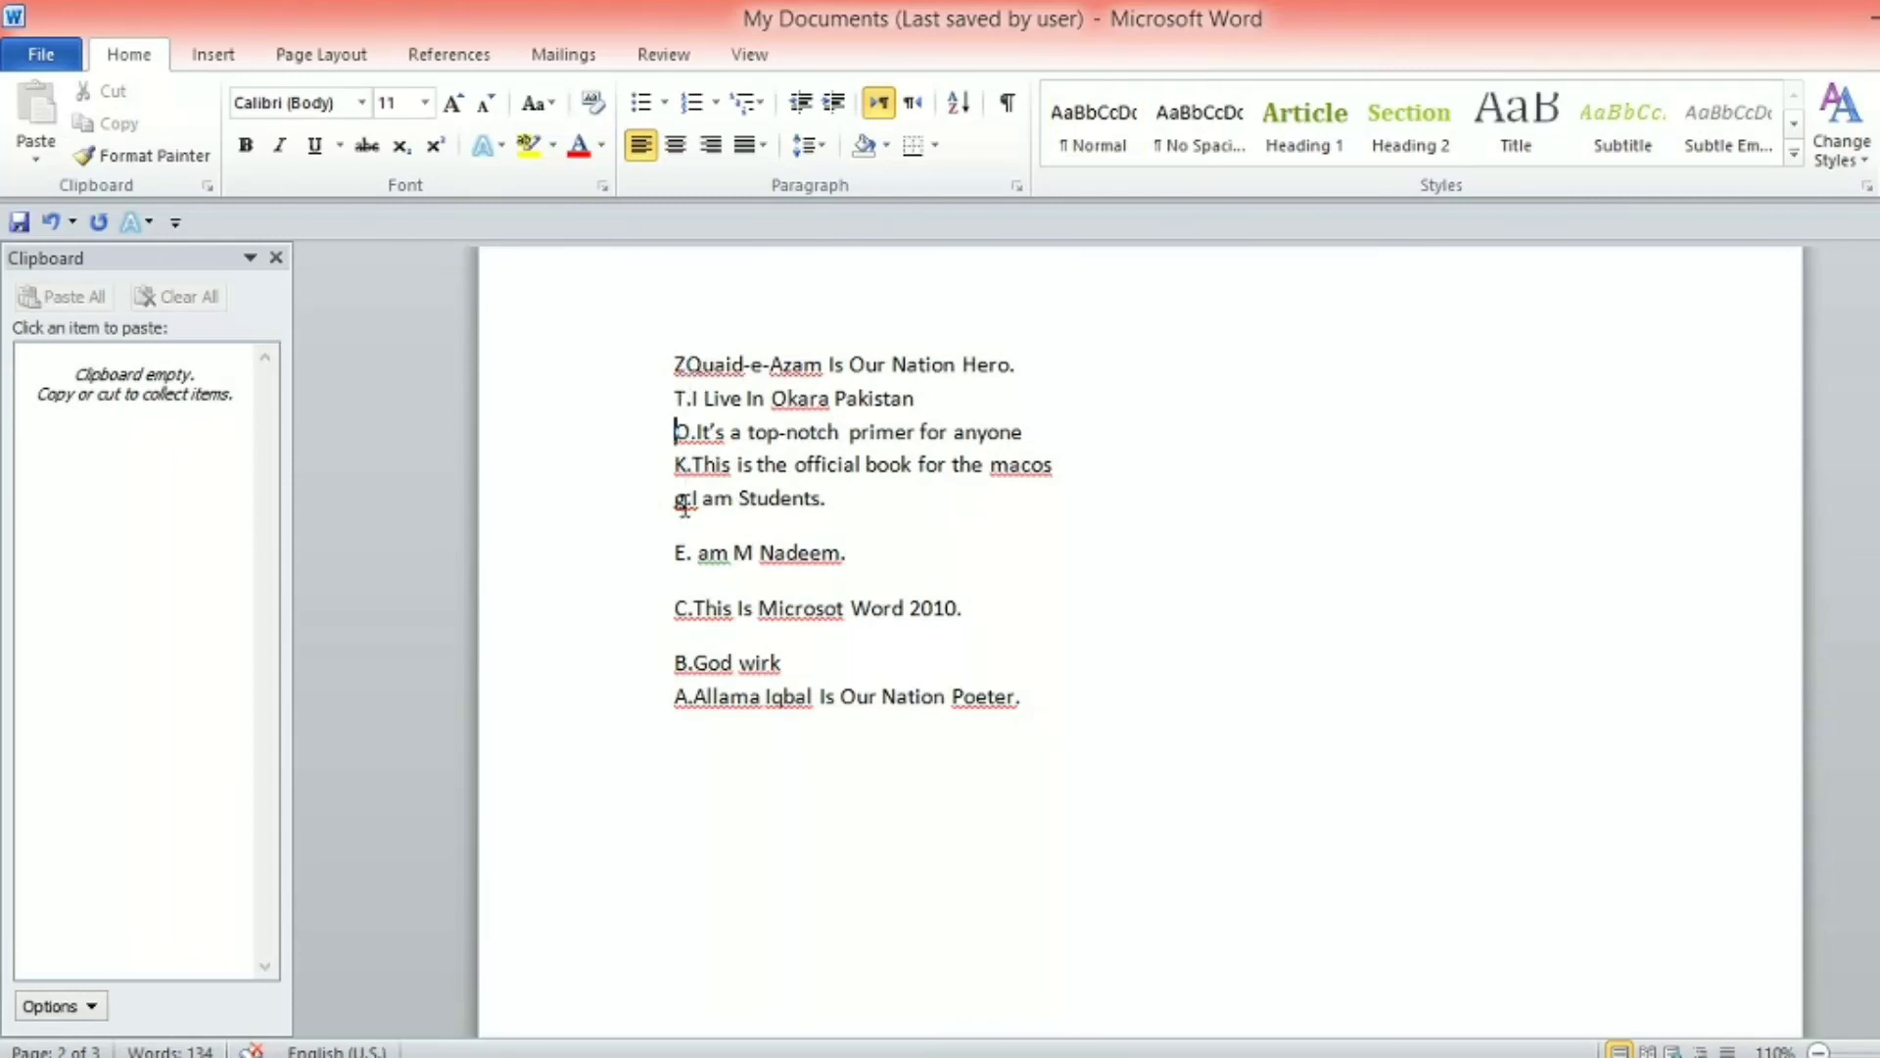
pyautogui.click(675, 608)
pyautogui.click(693, 696)
pyautogui.moveTo(674, 367); pyautogui.dragTo(1023, 718)
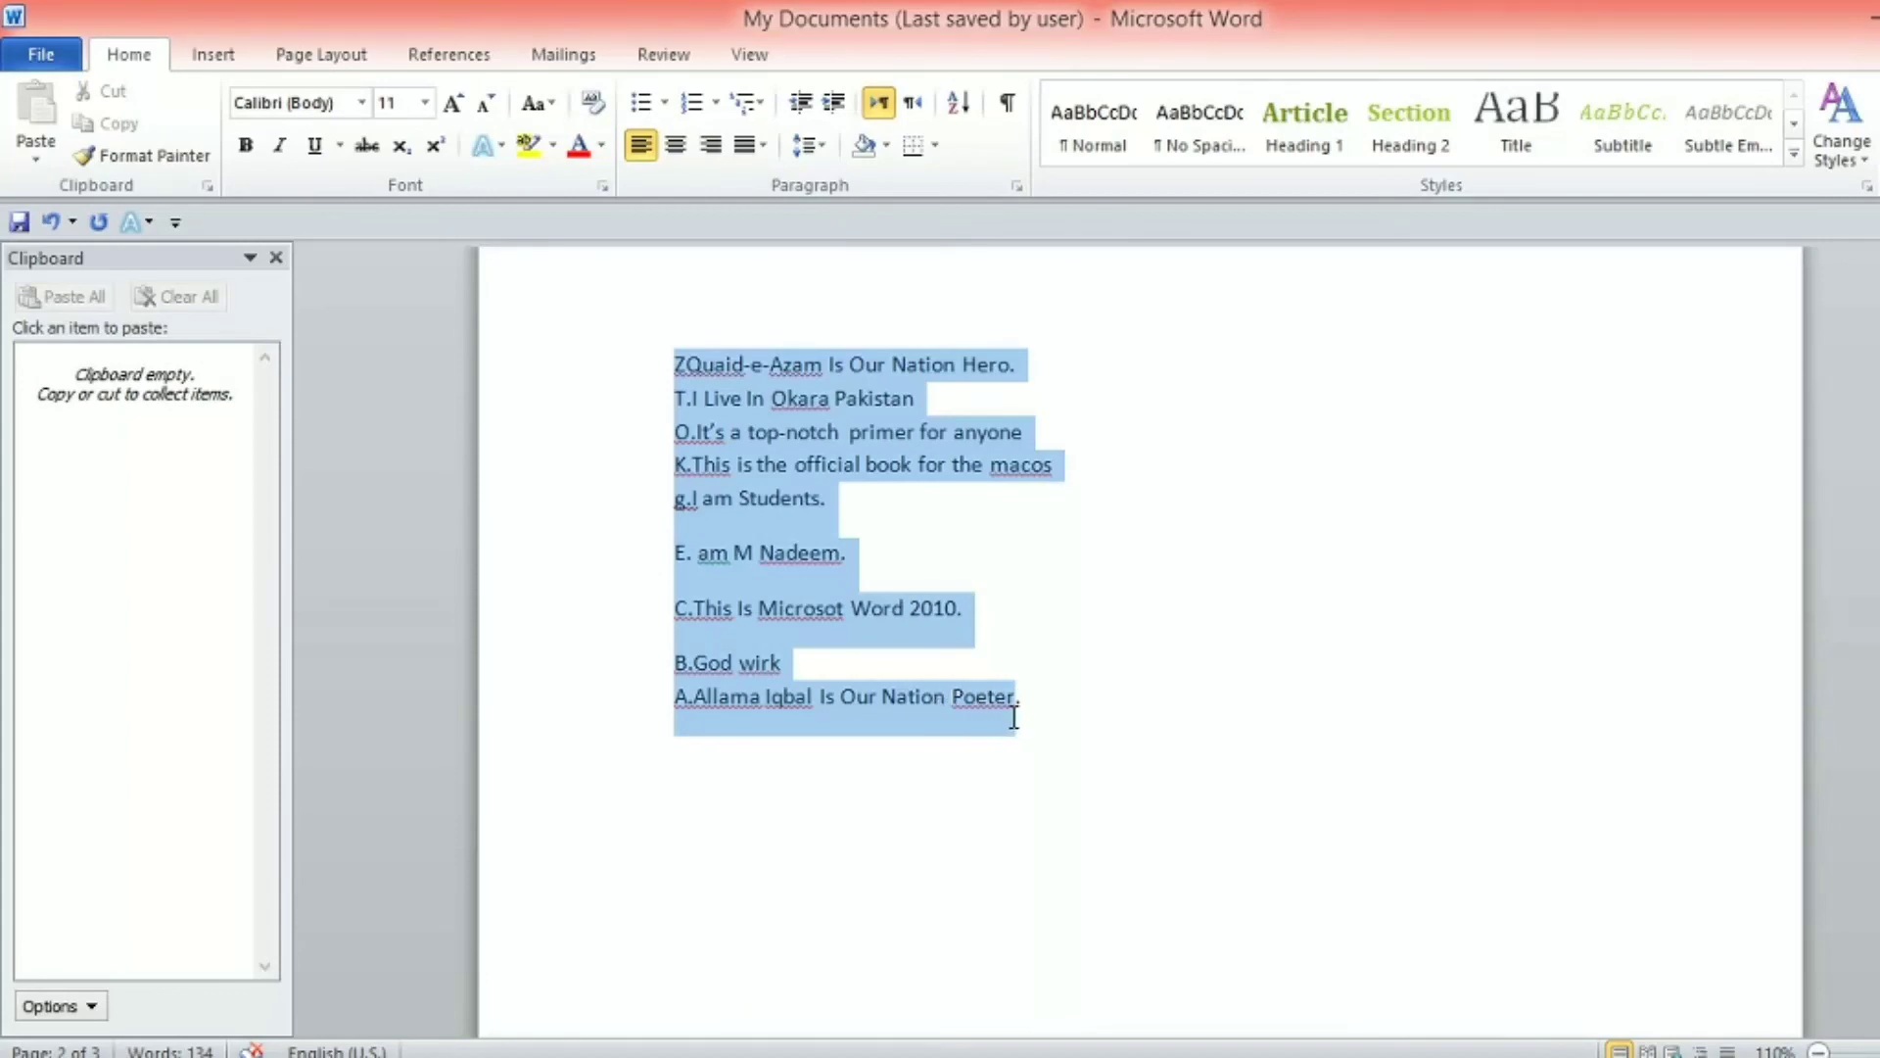
pyautogui.click(955, 103)
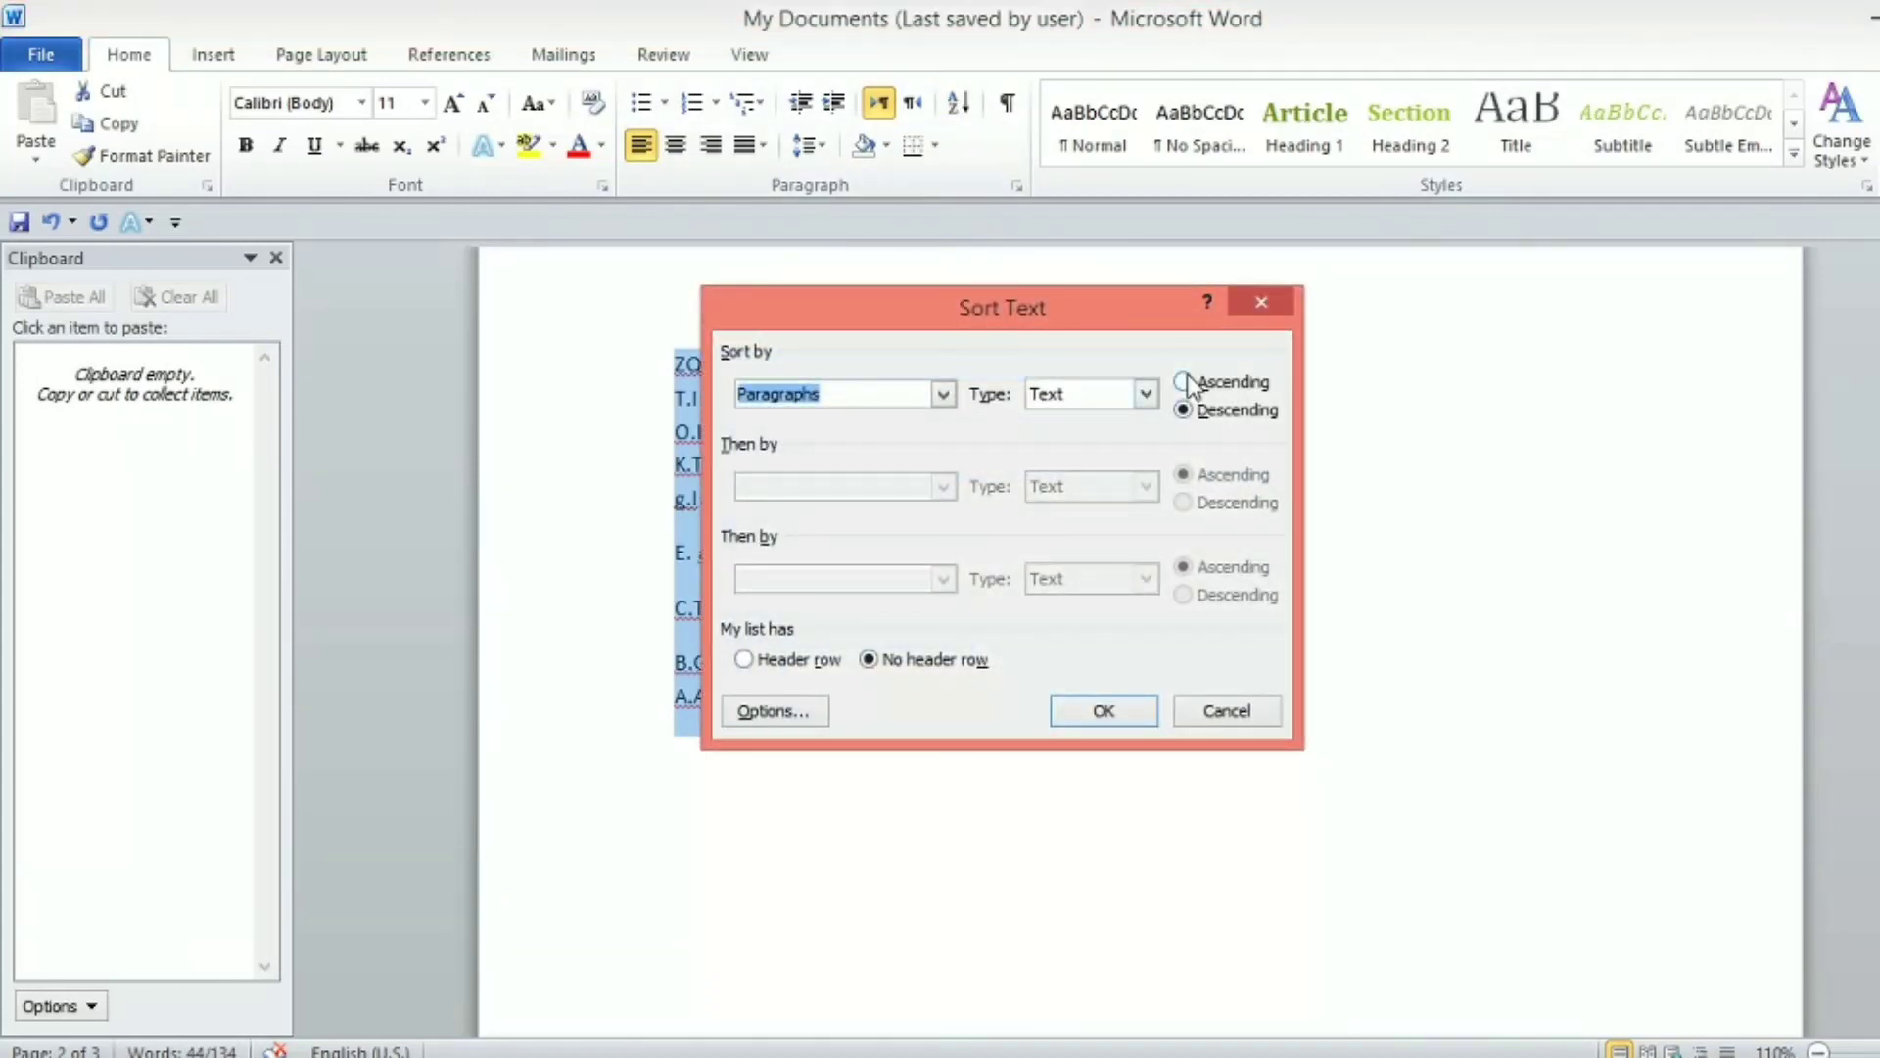
pyautogui.click(1187, 381)
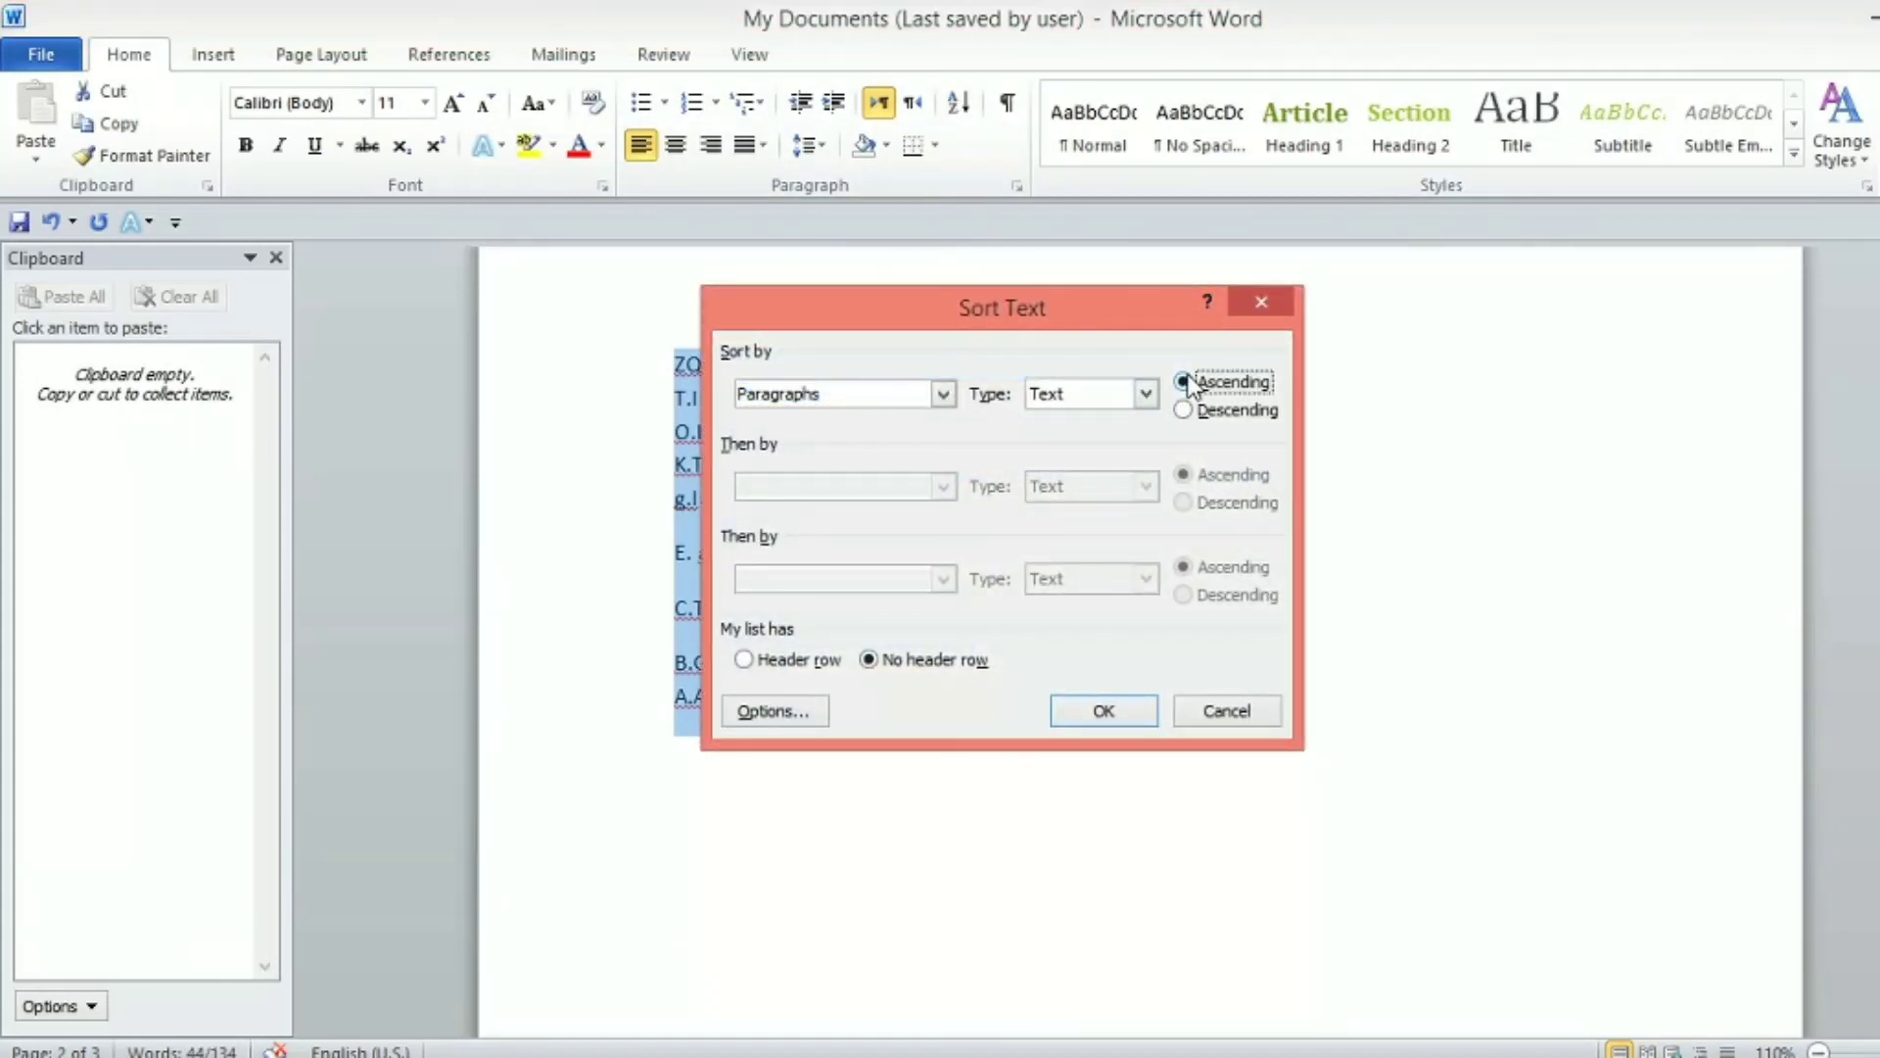
pyautogui.click(1142, 709)
pyautogui.click(1009, 507)
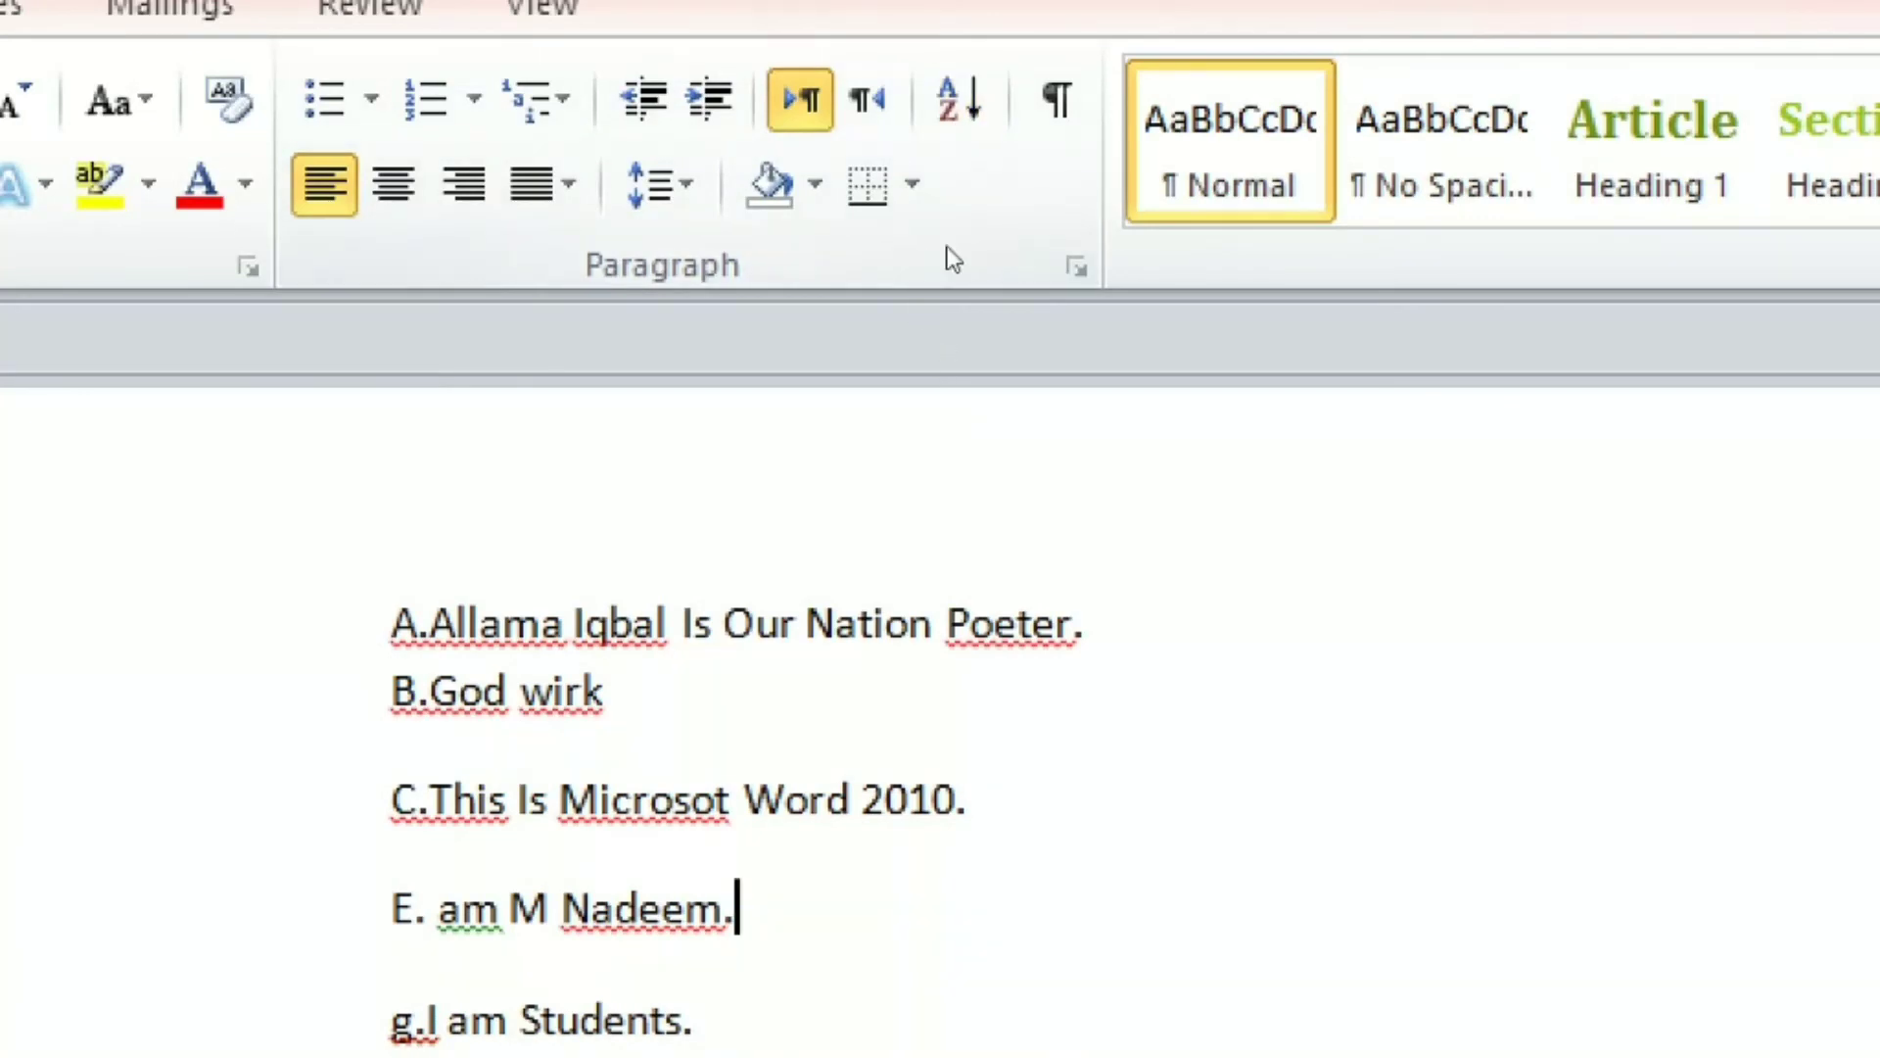
pyautogui.click(972, 107)
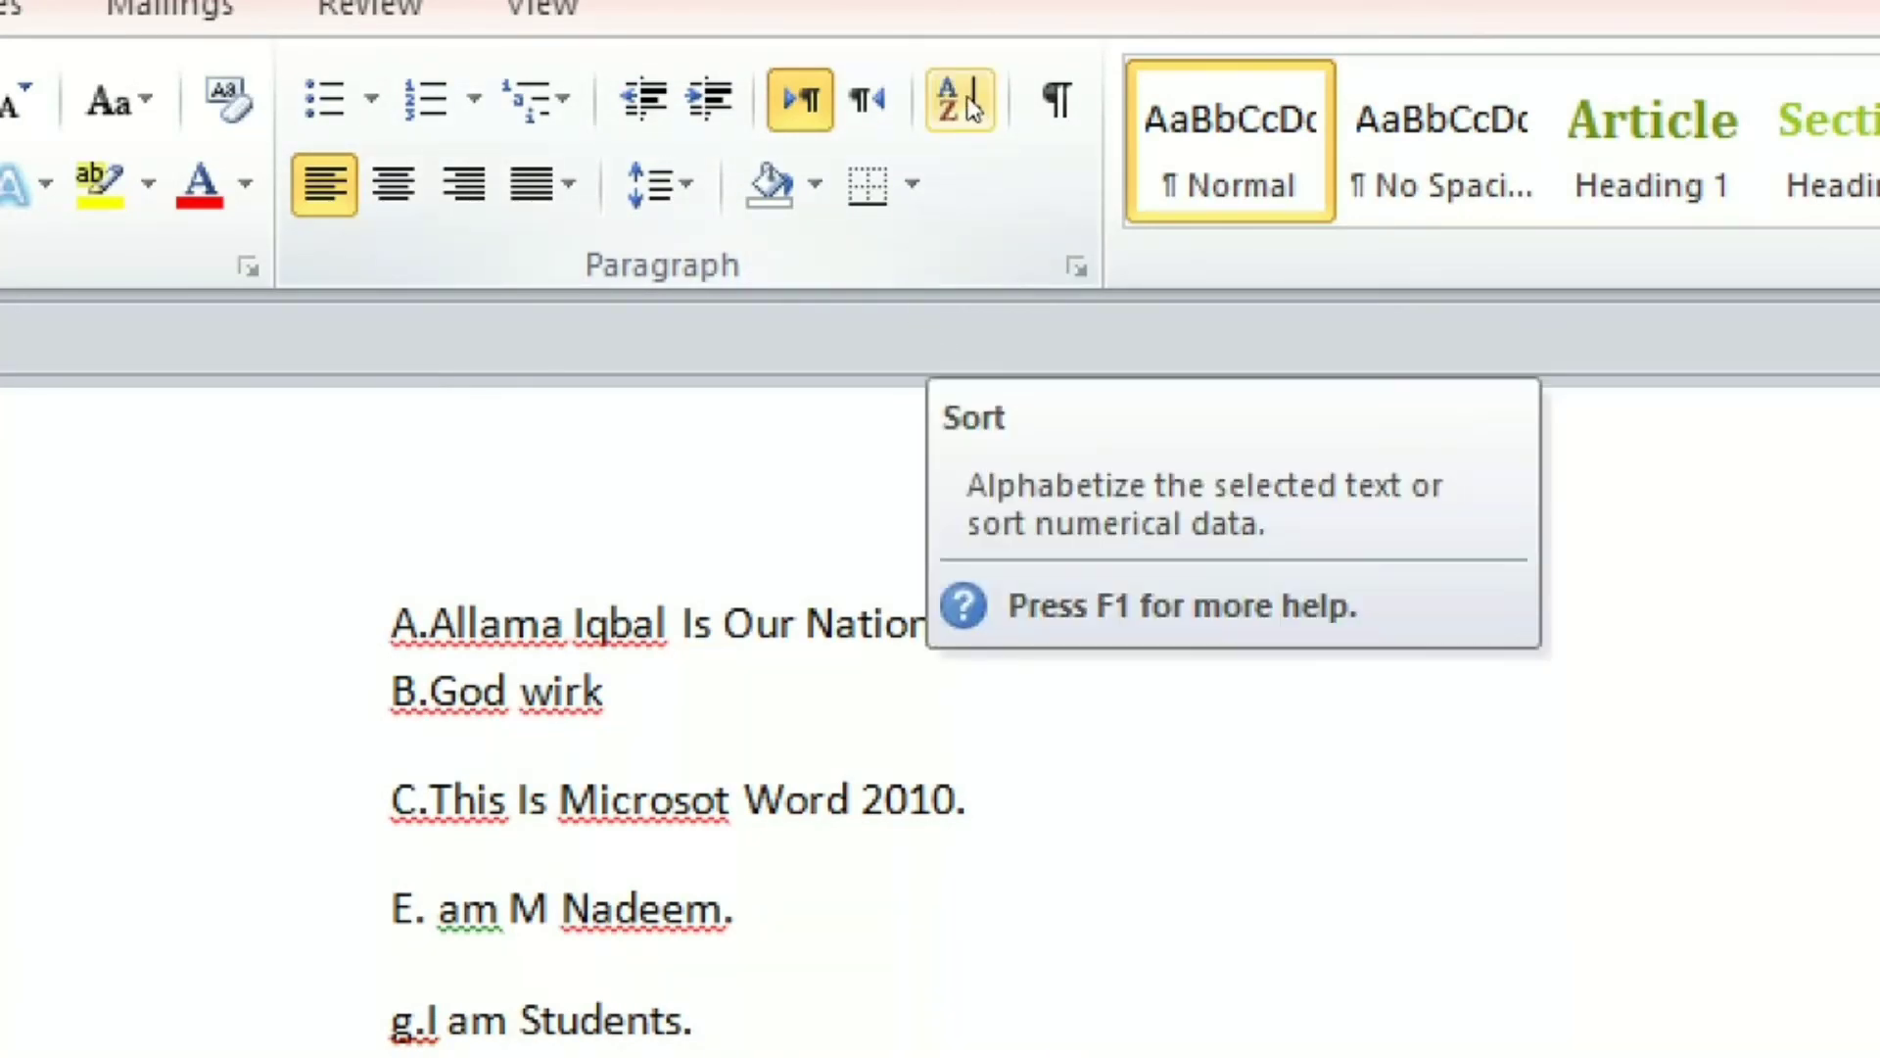